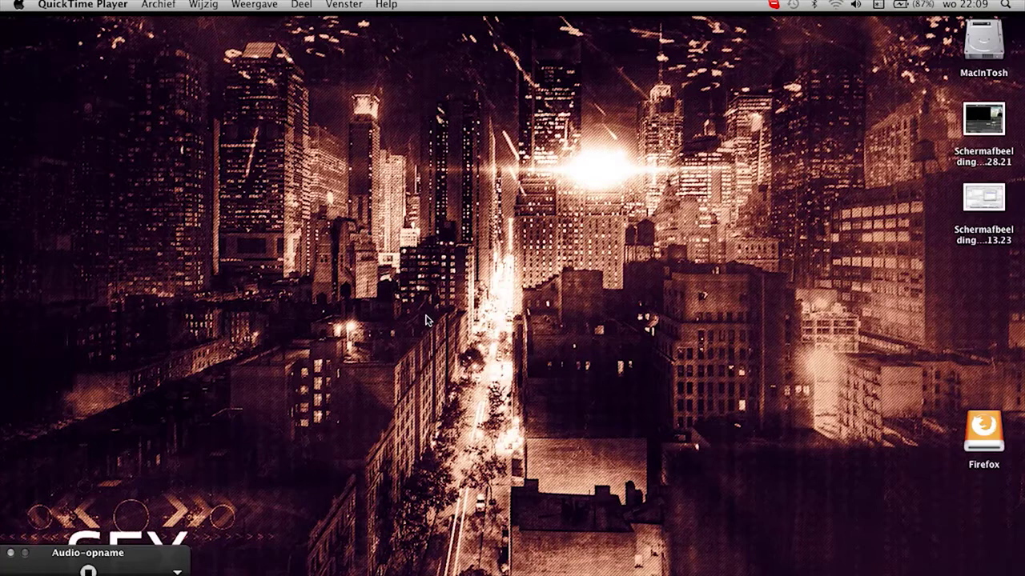
- Launch Adobe Photoshop CS5 from the Dock
left_click(324, 573)
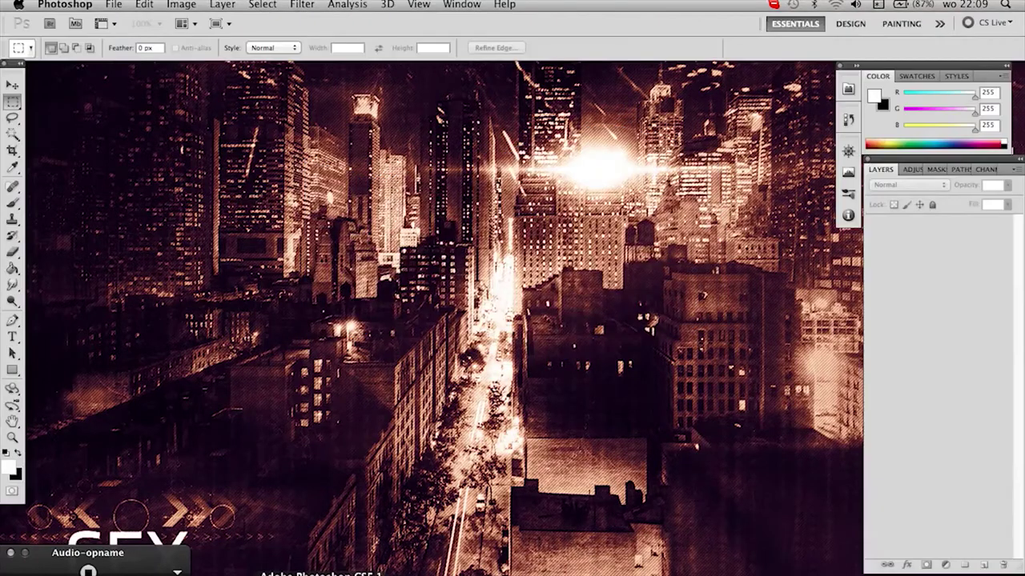
- Open CR Normal BG .psd from the GFX Map > Lay outs folder
left_click(120, 5)
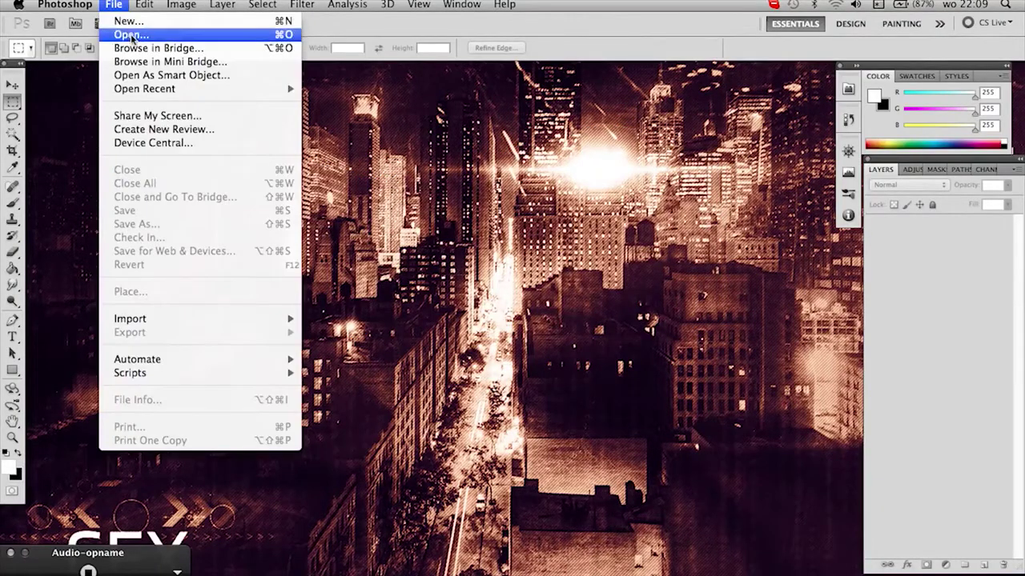
left_click(132, 35)
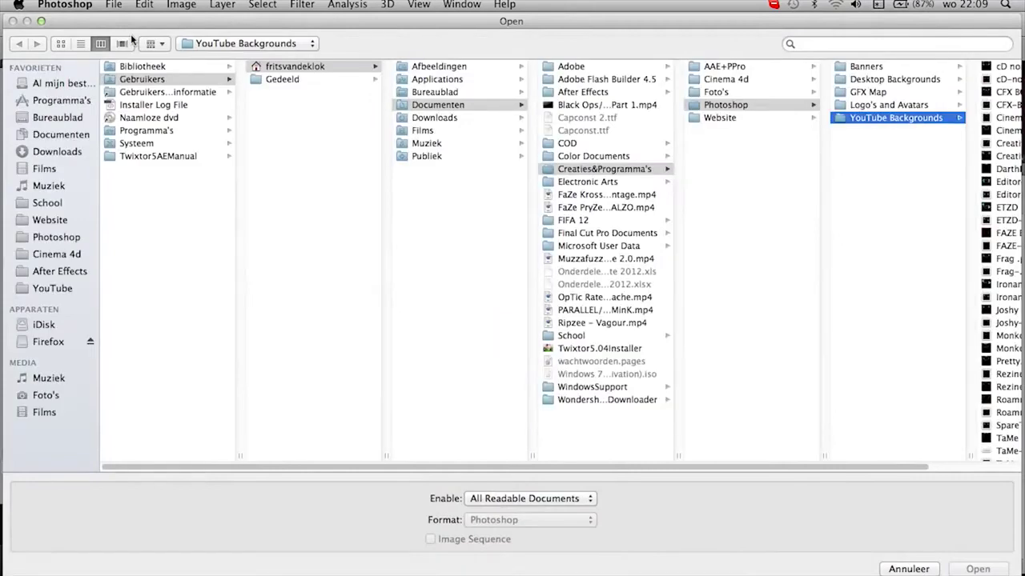
key("Up")
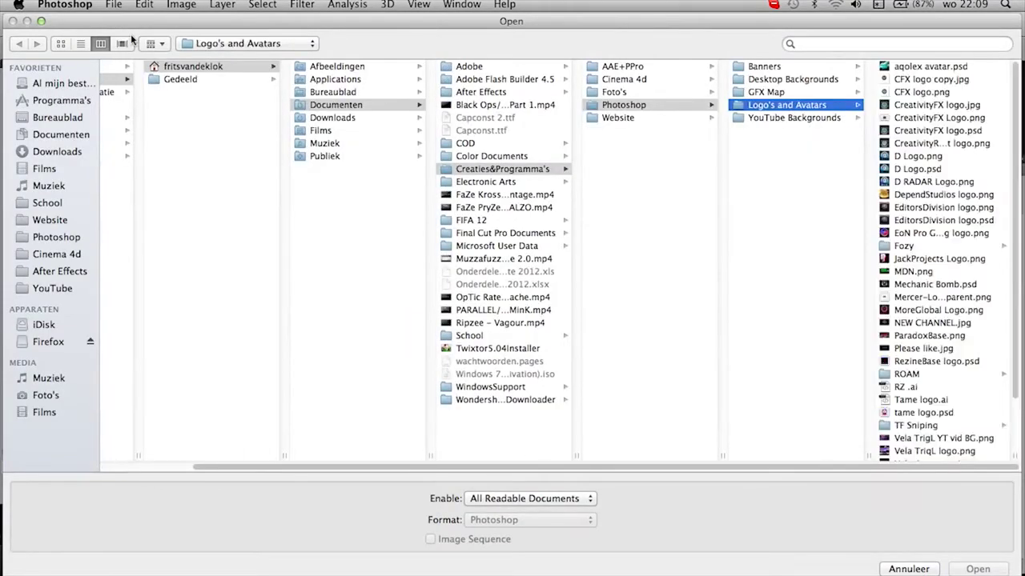
key("Up")
key("Right")
key("Down")
key("Down")
key("Down")
key("Down")
key("Down")
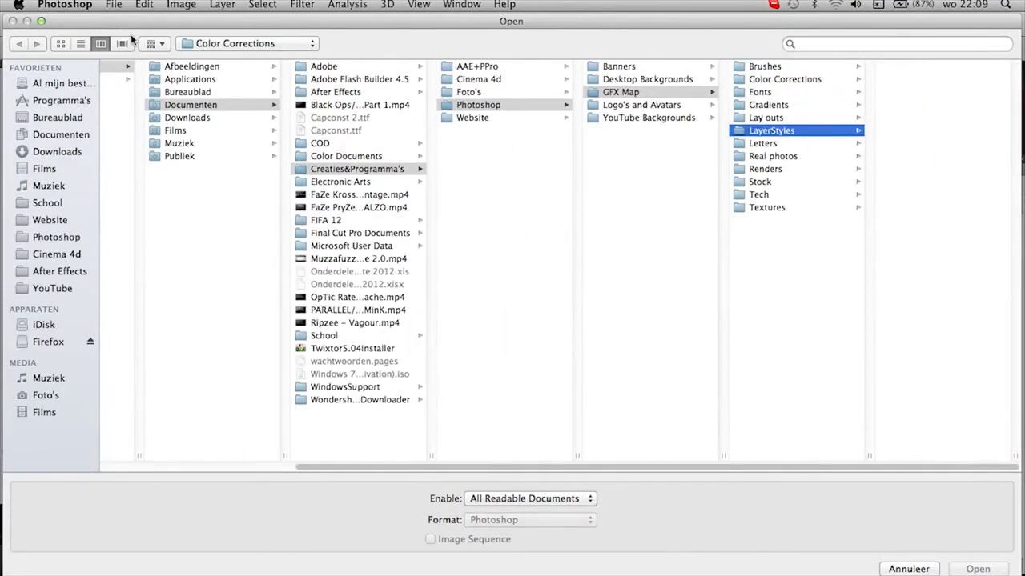
key("Down")
key("Down")
key("Down")
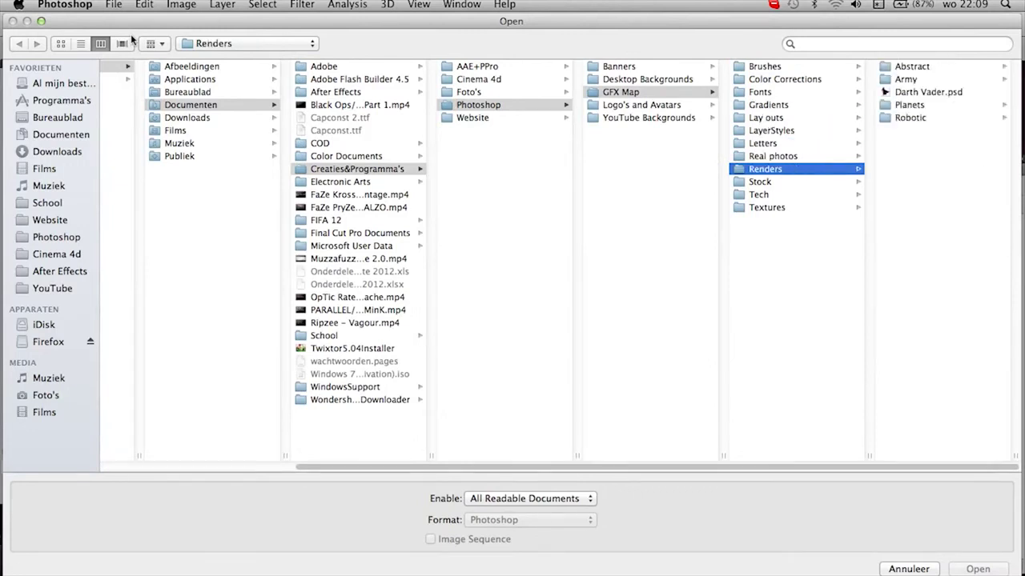
key("Up")
key("Up")
key("Up")
key("Up")
key("Right")
key("Down")
key("Down")
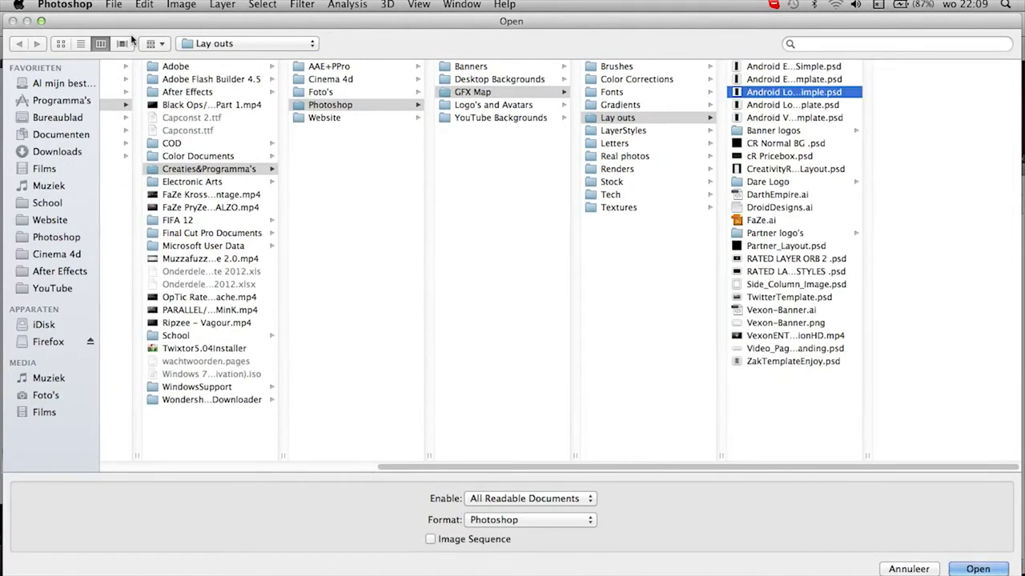
key("Down")
key("Down")
key("Down")
key("Down")
key("Return")
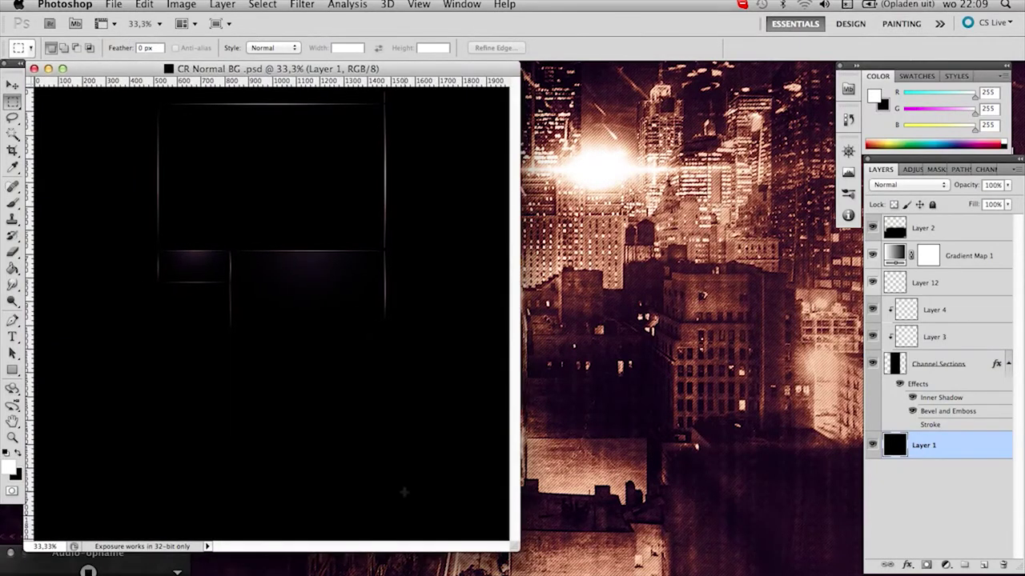
- Enlarge the CR Normal BG window, switch to the Move tool and select Gradient Map 1
left_click_drag(512, 547, 833, 575)
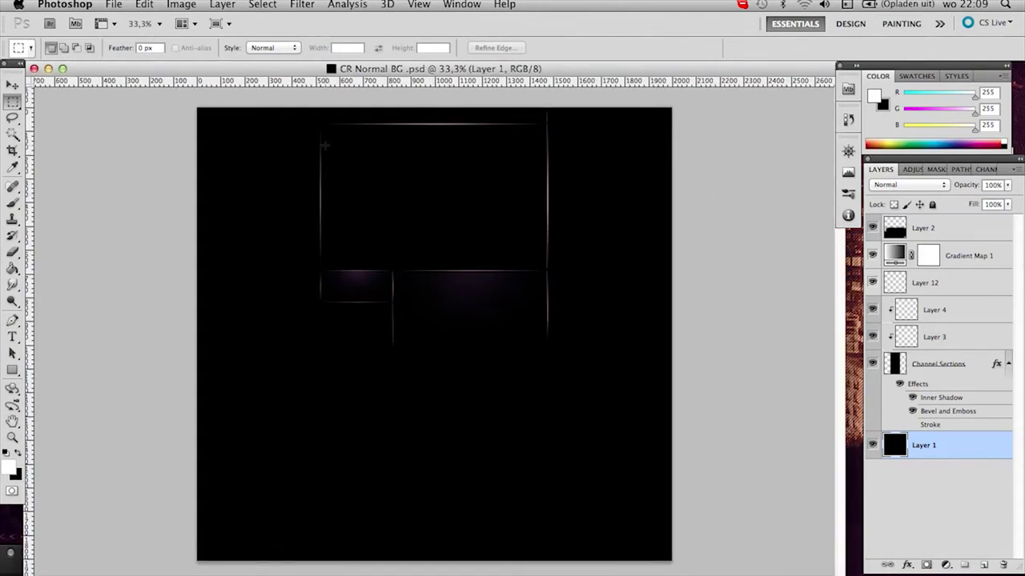
key("r")
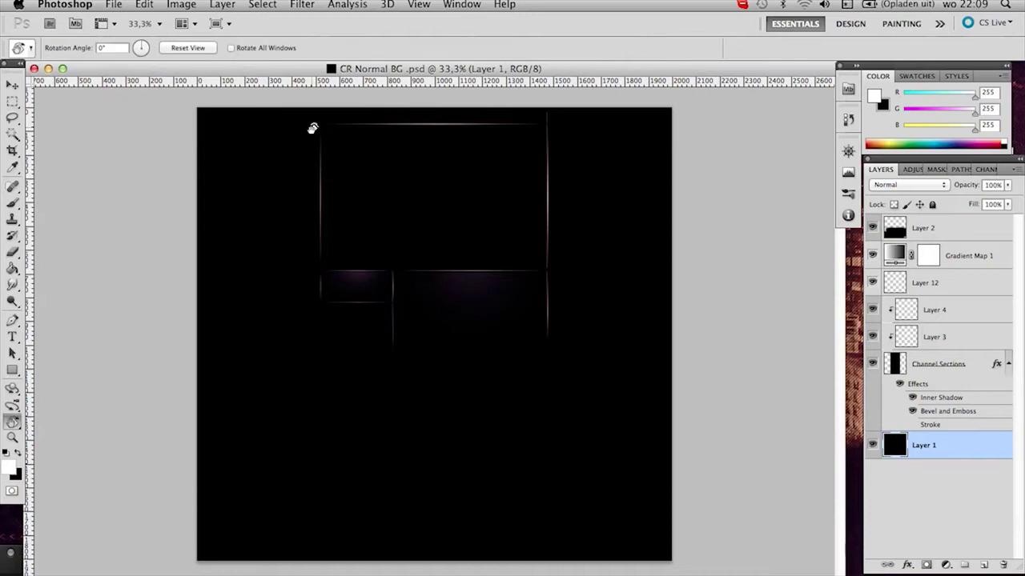
left_click(12, 83)
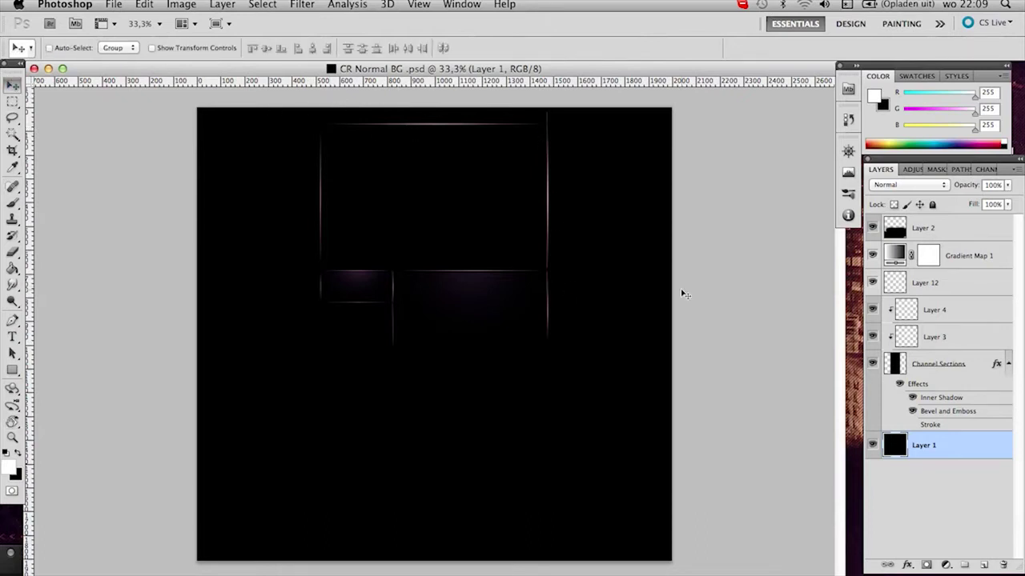
left_click(953, 255)
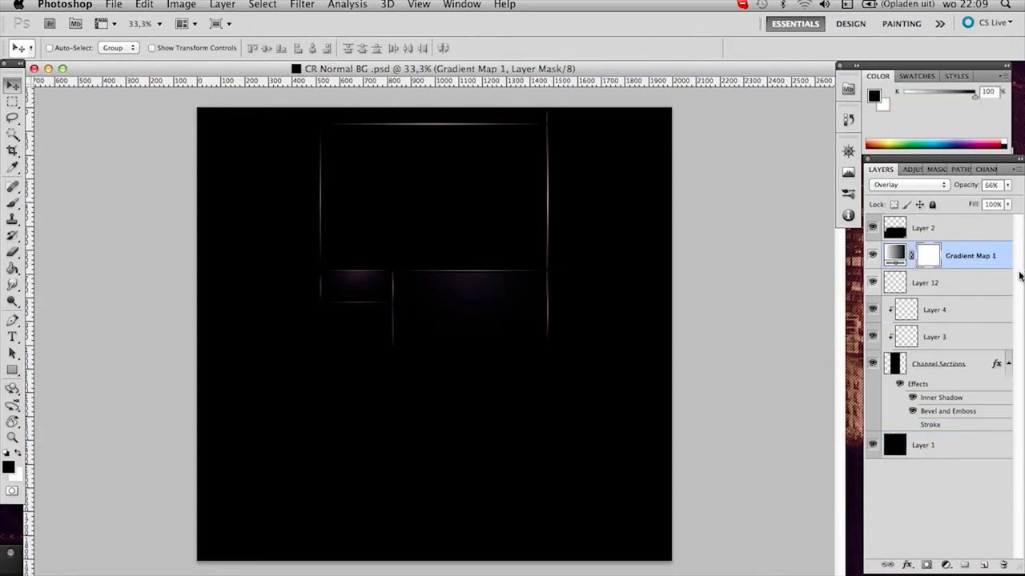
left_click(911, 170)
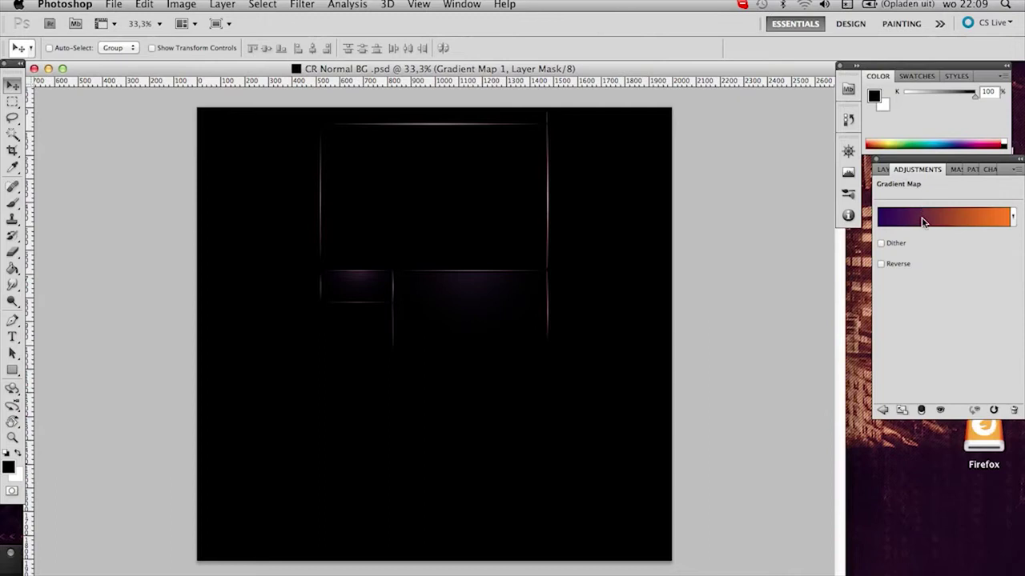
left_click(962, 213)
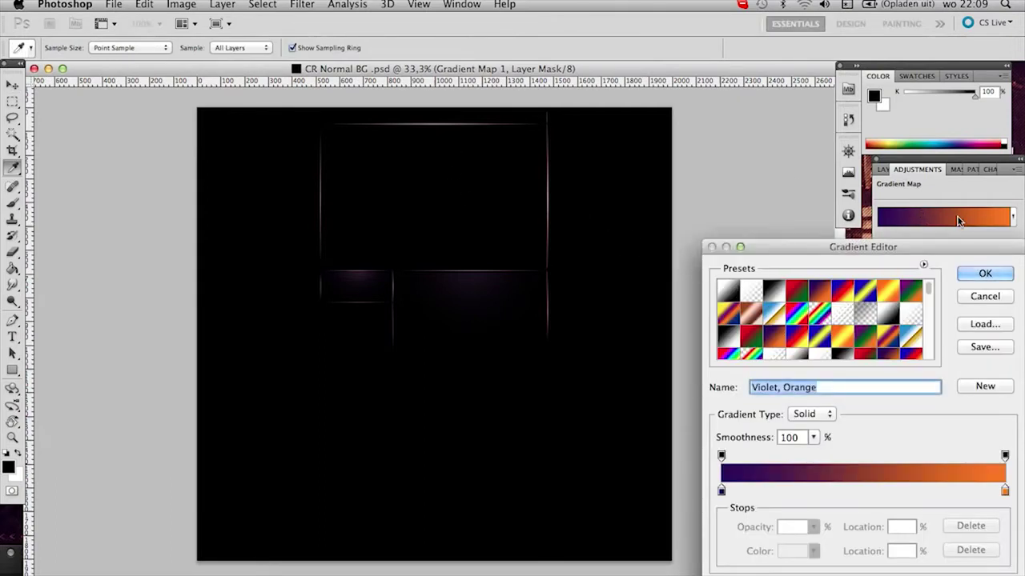
left_click(888, 292)
left_click(896, 320)
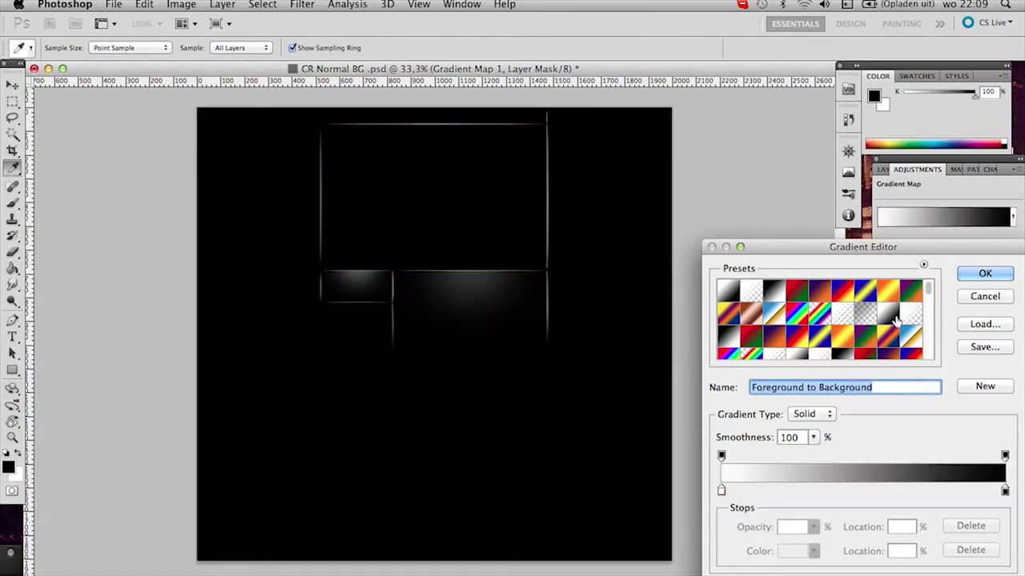
left_click(841, 339)
left_click(797, 337)
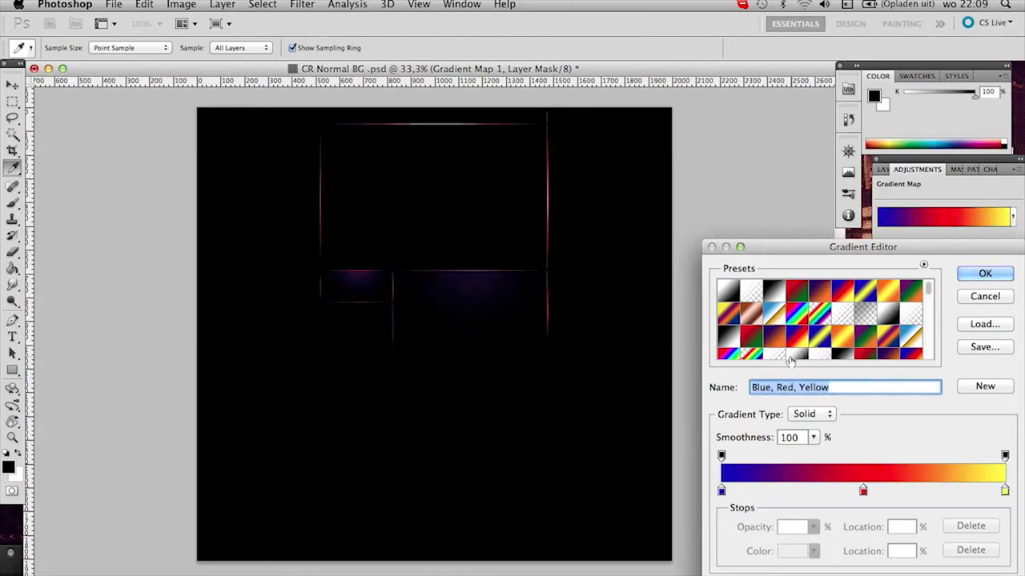
left_click(780, 357)
left_click(811, 292)
left_click(978, 275)
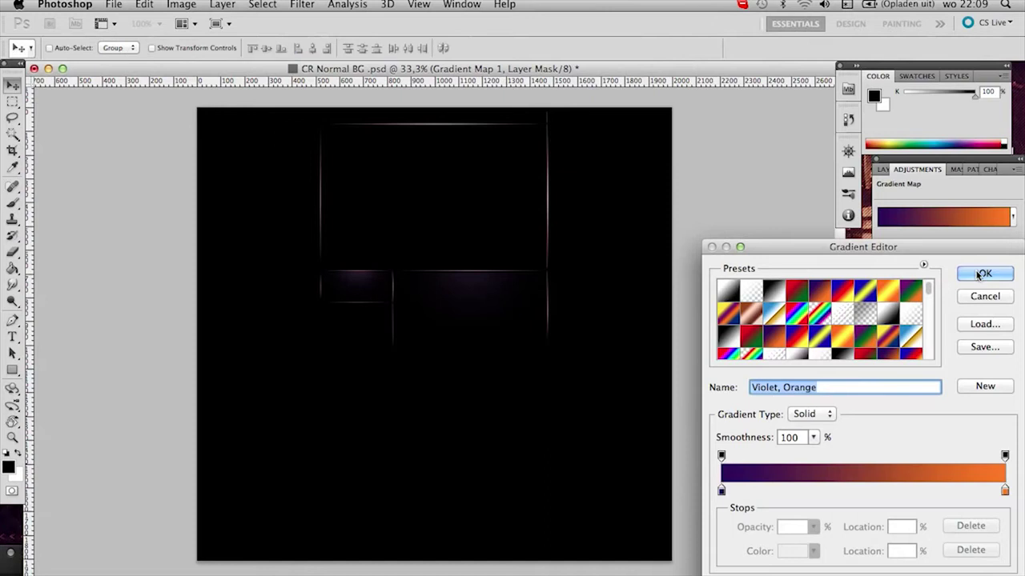
left_click(882, 170)
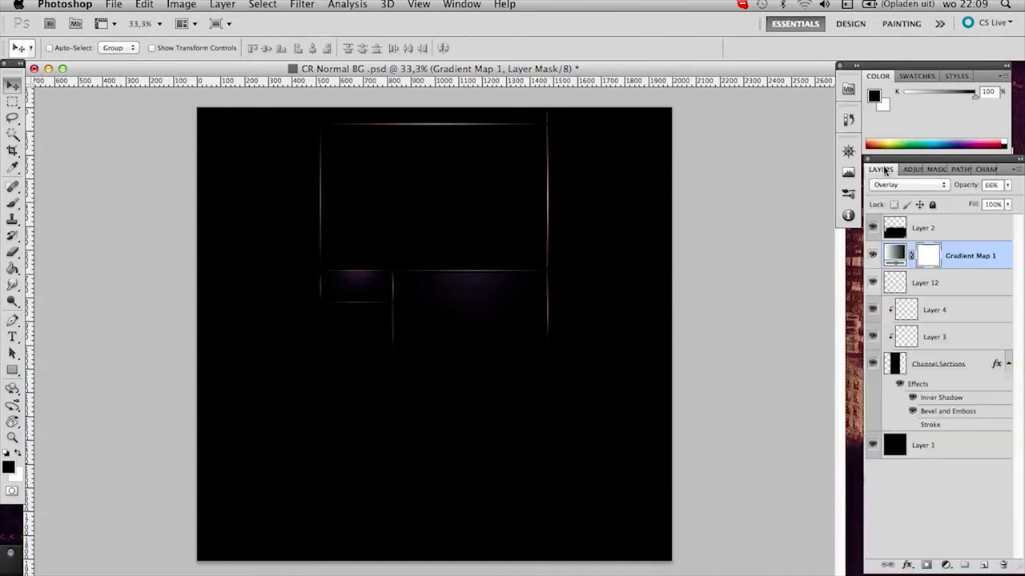
- Open REZINEBASE.png from the Cinema 4d > CREATIES folder
left_click(110, 6)
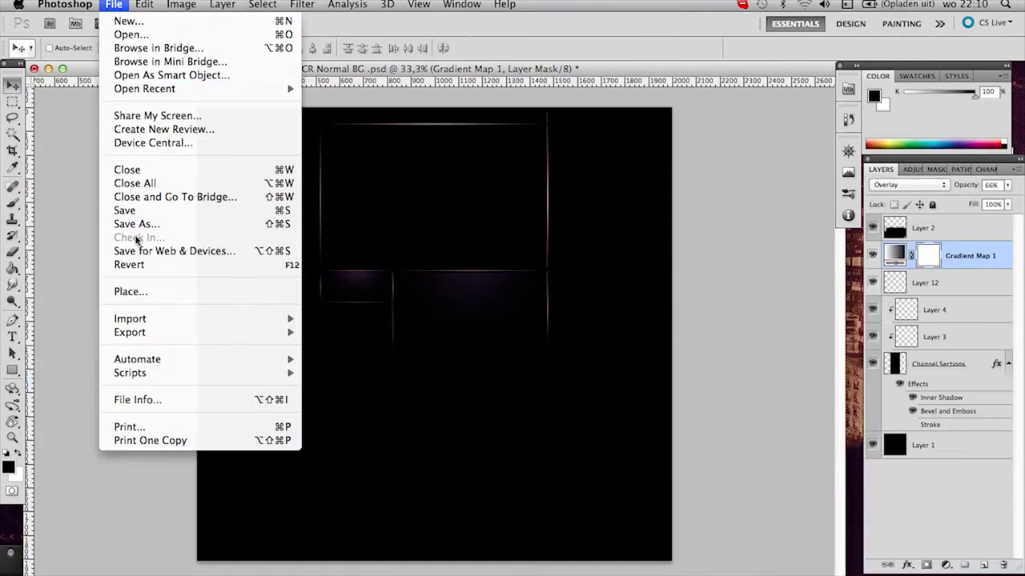
left_click(144, 34)
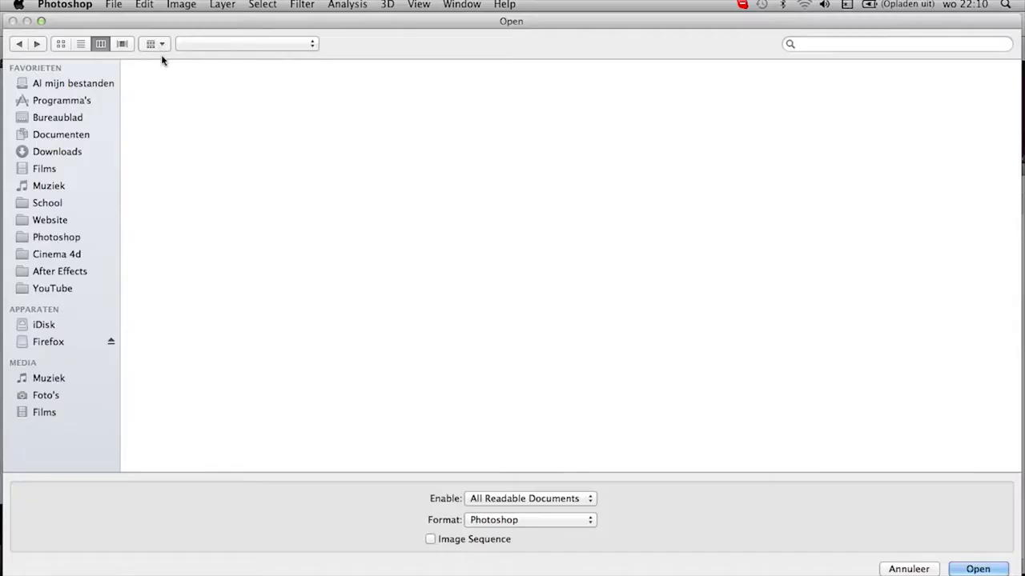
left_click(60, 254)
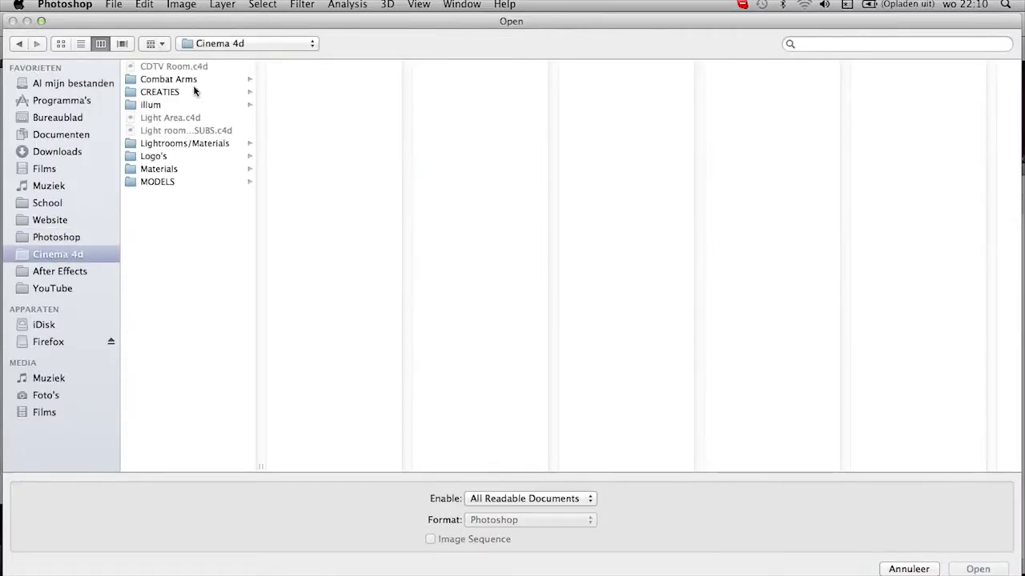
left_click(193, 91)
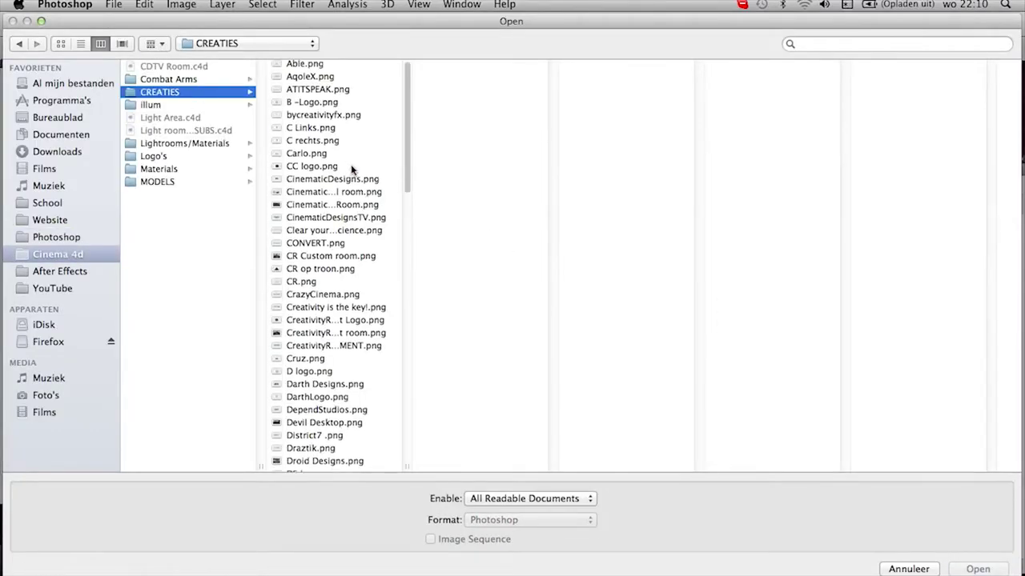
scroll(351, 166, "down", 3)
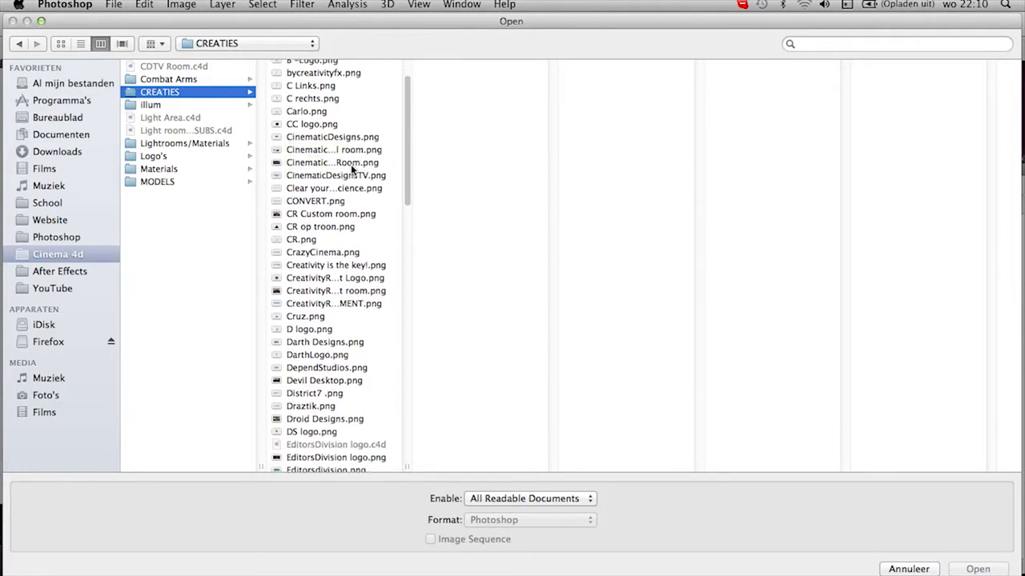
scroll(351, 164, "down", 10)
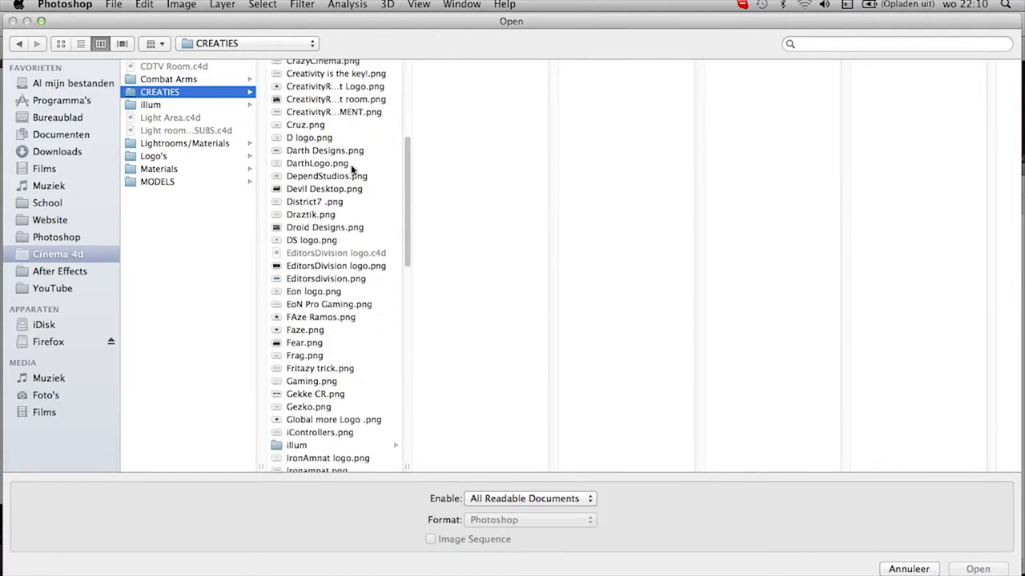
scroll(351, 170, "down", 8)
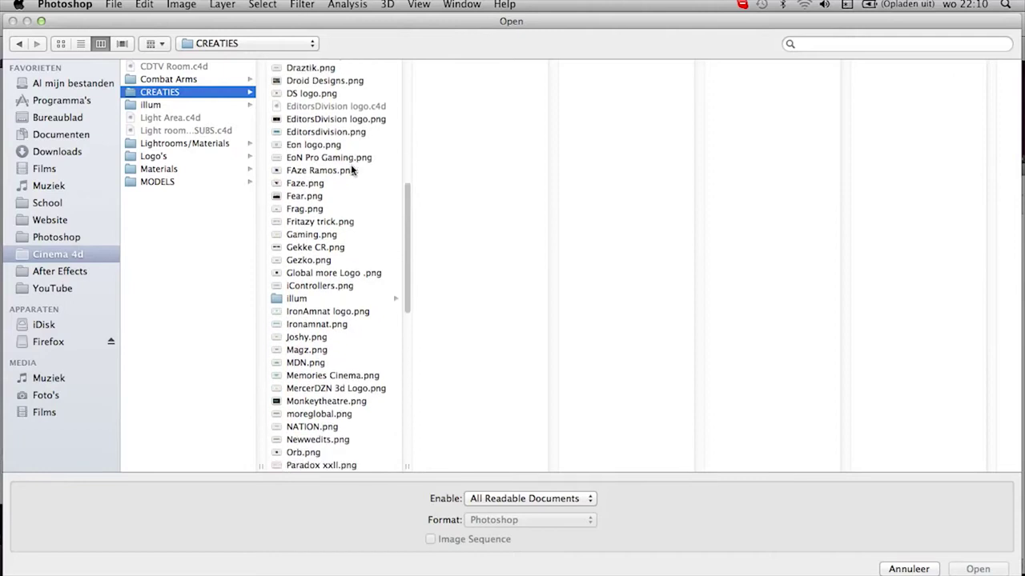
scroll(351, 169, "down", 8)
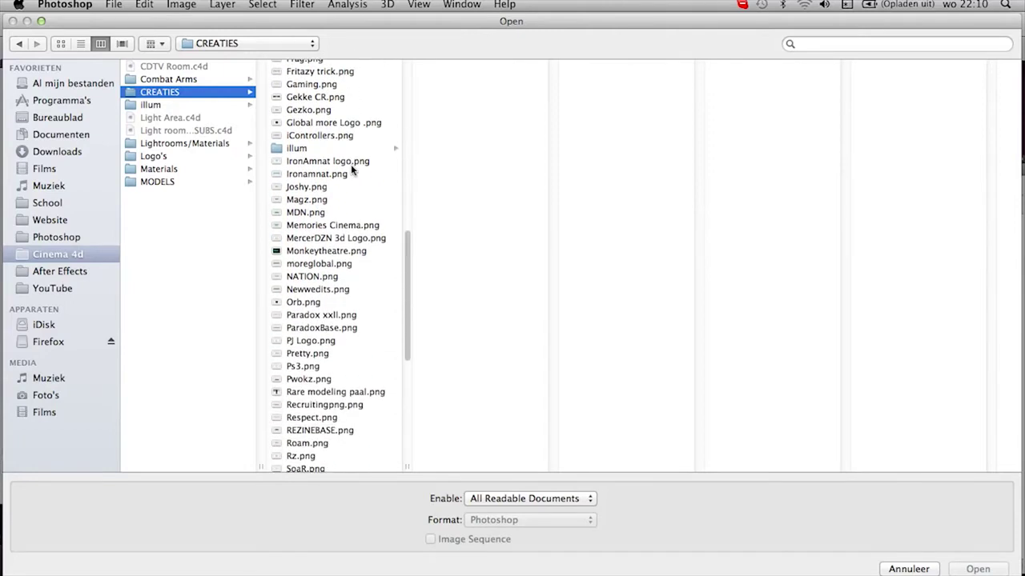
scroll(351, 168, "down", 3)
double_click(337, 388)
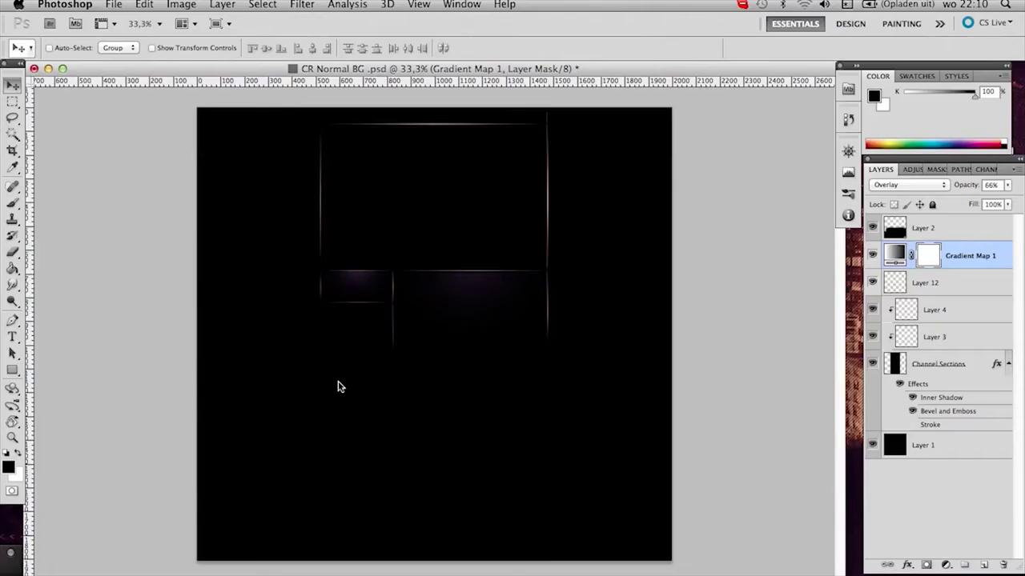
- Bring the logo into CR Normal BG below Channel Sections and rotate it 90° counterclockwise
left_click_drag(444, 314, 354, 199)
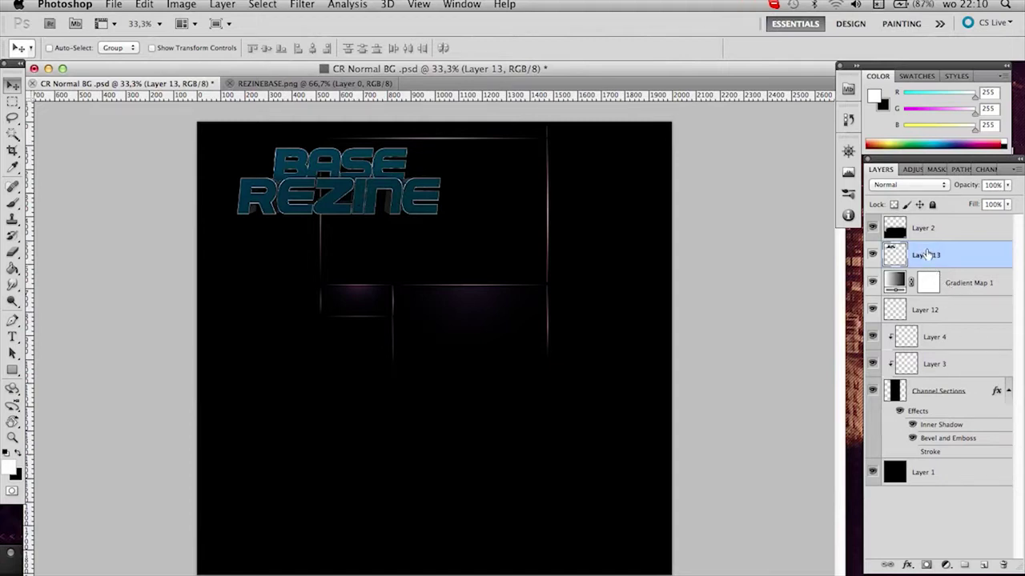
left_click_drag(926, 254, 926, 458)
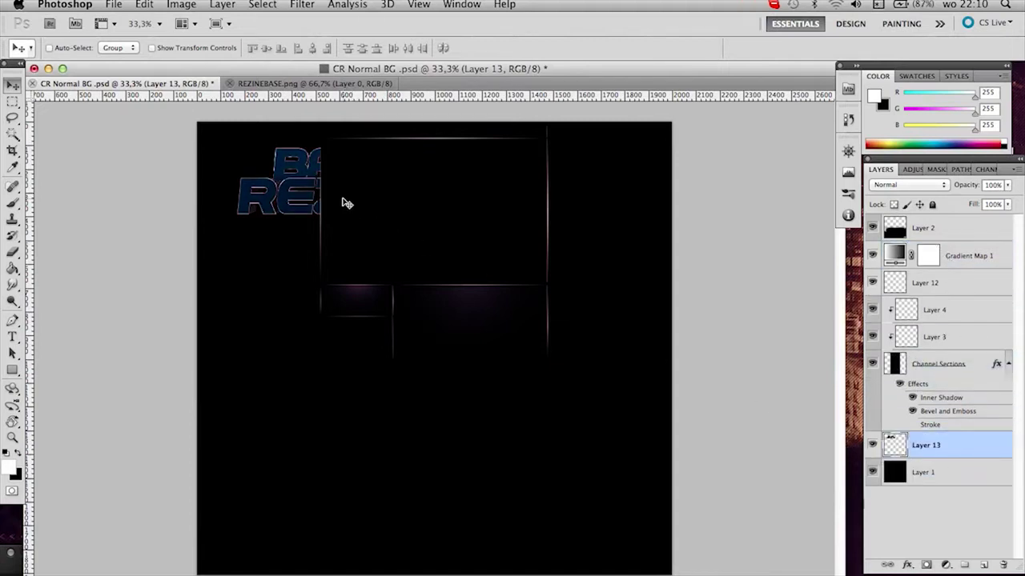
left_click_drag(346, 202, 316, 253)
key("ctrl+t")
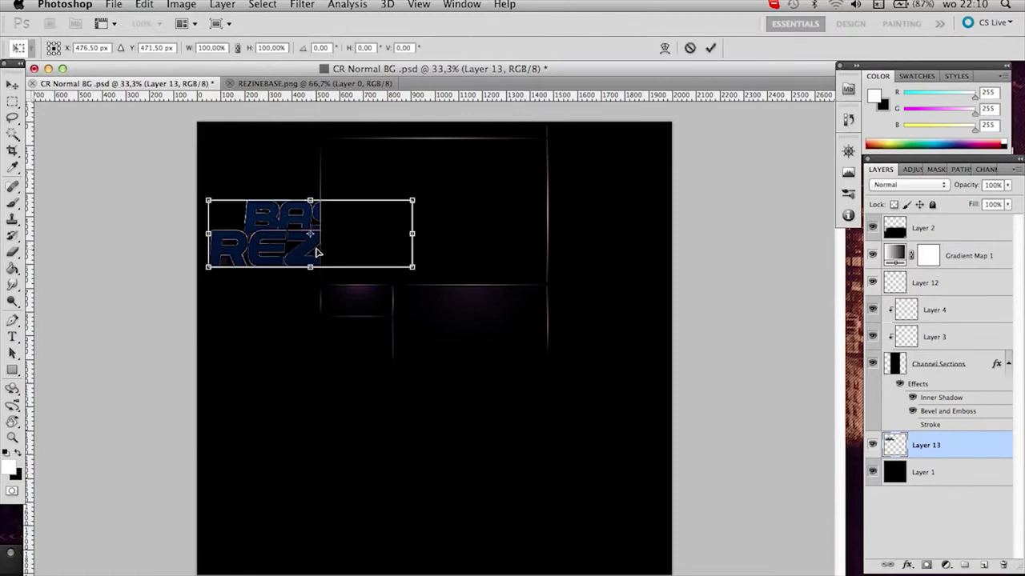
right_click(321, 250)
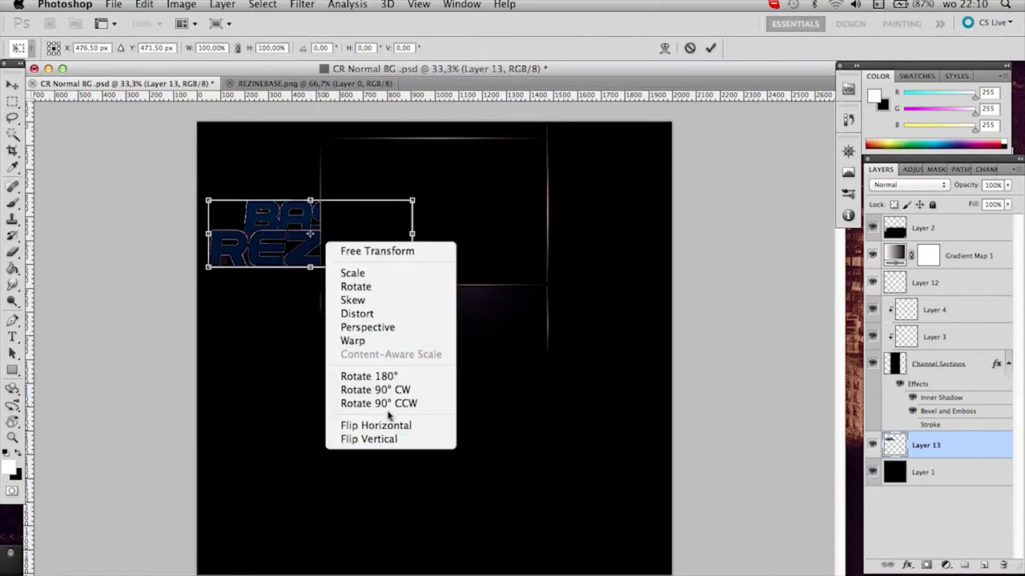
left_click(388, 406)
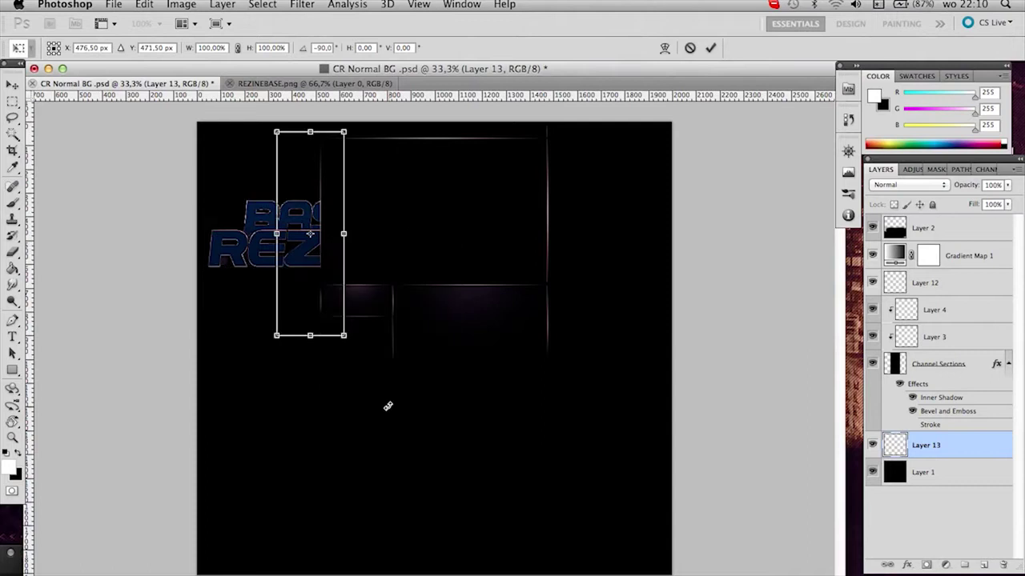
key("Return")
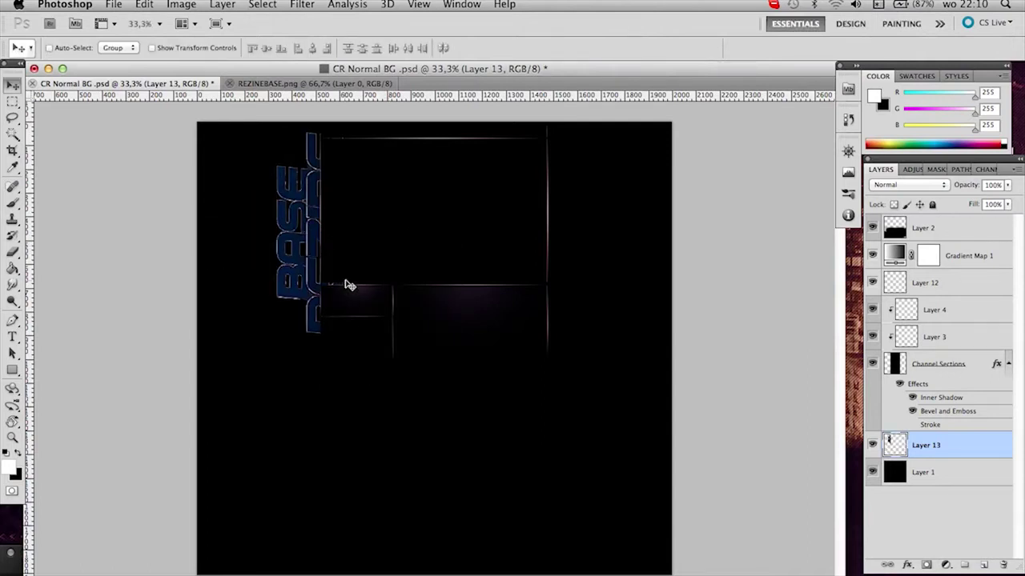
left_click_drag(349, 285, 328, 295)
- Scale the logo to about 61%, align it along the channel's left edge, and close REZINEBASE.png
key("ctrl+t")
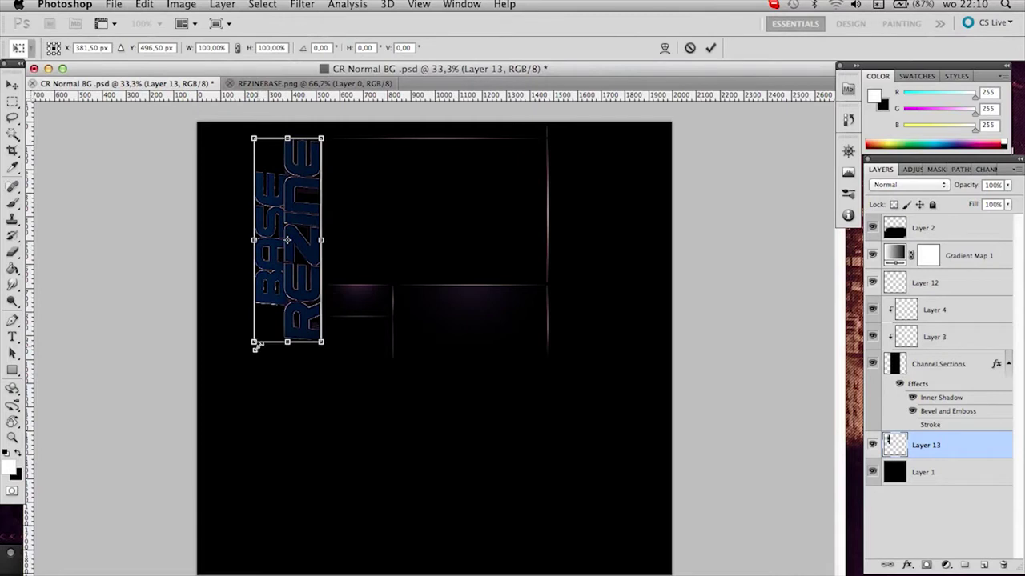
left_click_drag(256, 344, 274, 266)
key("Return")
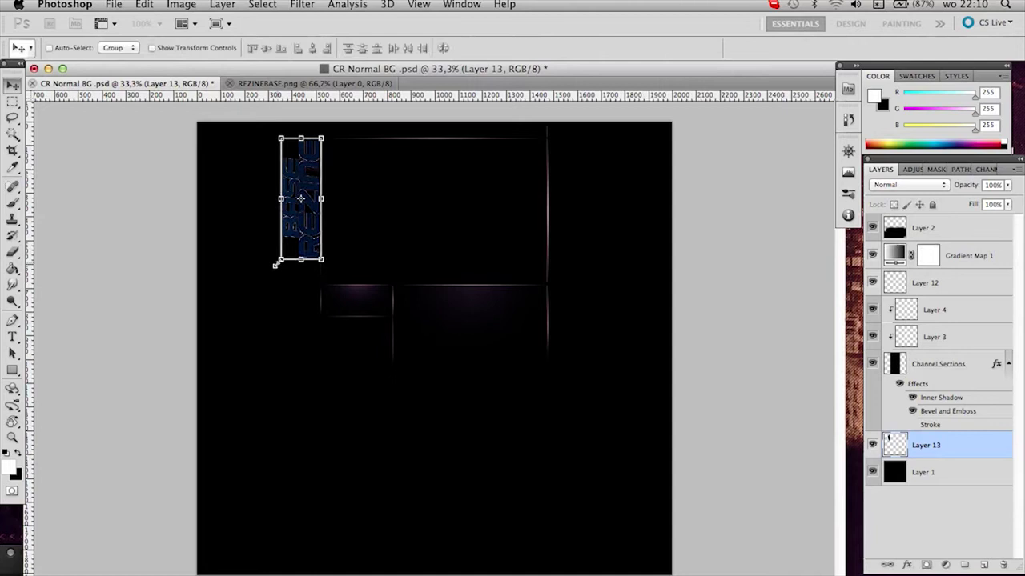
scroll(310, 210, "up", 2)
scroll(310, 211, "up", 1)
scroll(344, 257, "up", 3)
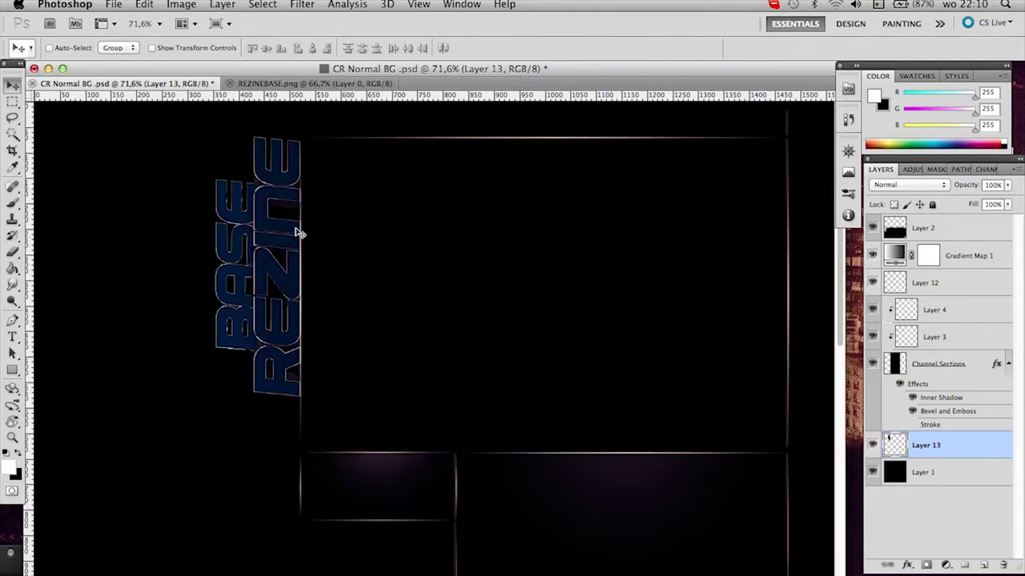
left_click_drag(281, 232, 281, 262)
left_click(232, 83)
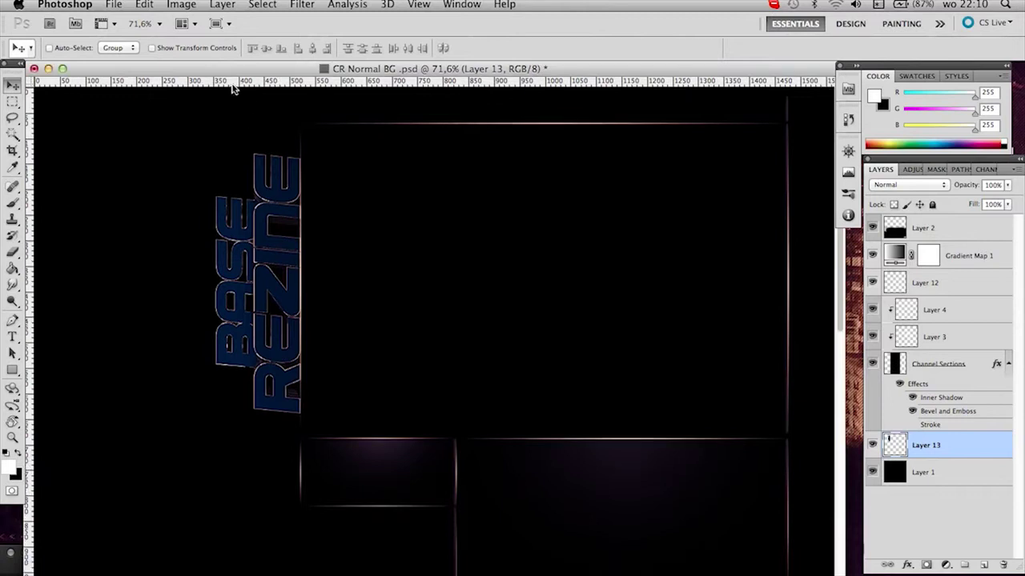
- Browse to Photoshop > GFX Map > Textures > Metal and select Texture (7).jpg
left_click(114, 4)
left_click(130, 35)
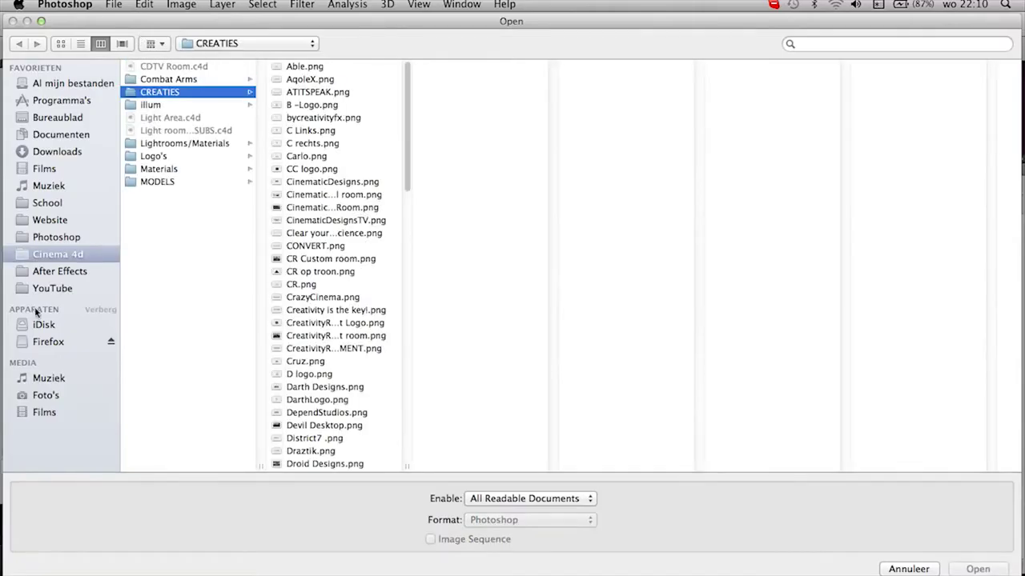
left_click(57, 239)
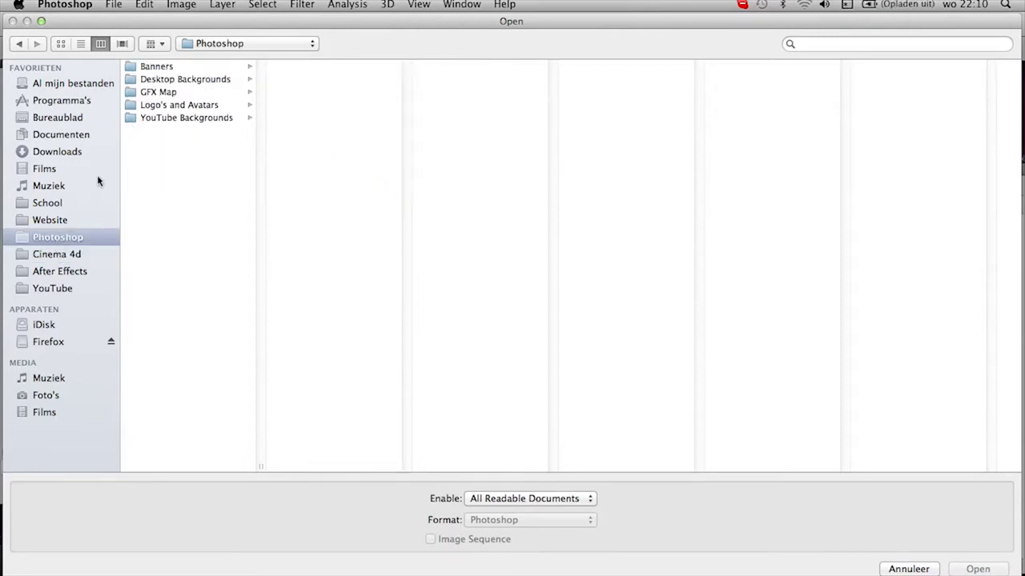
left_click(157, 94)
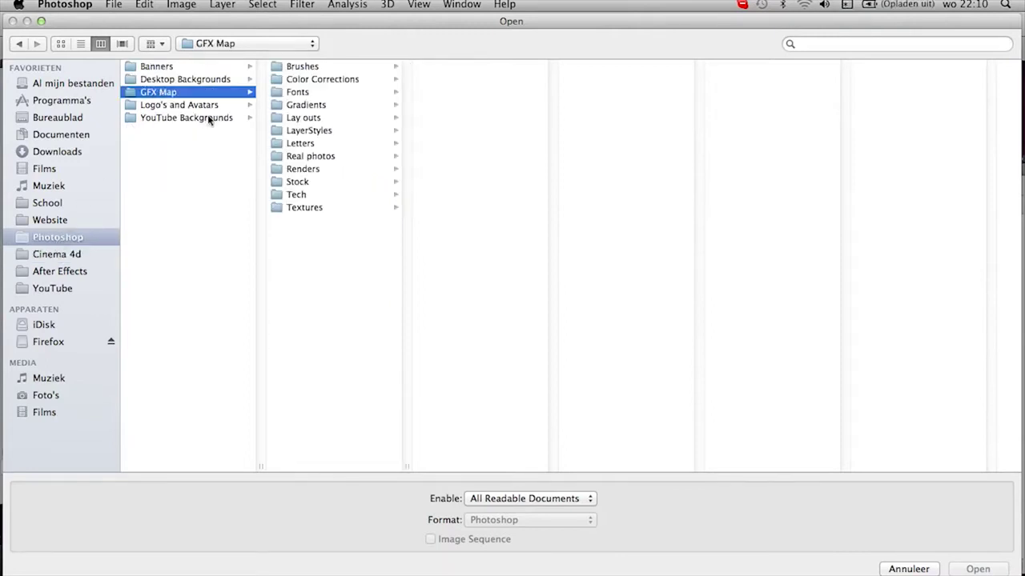
left_click(311, 210)
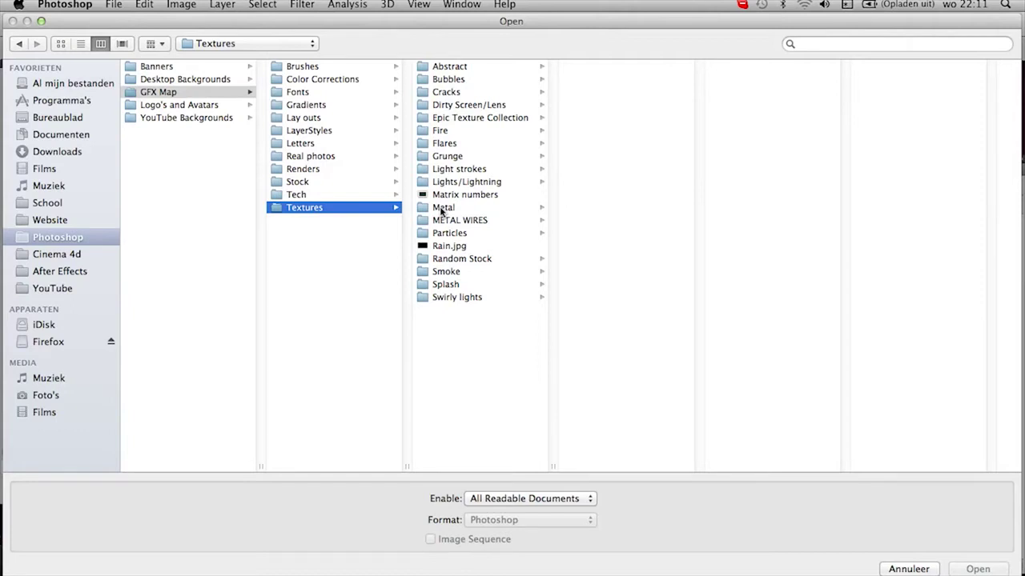
left_click(447, 295)
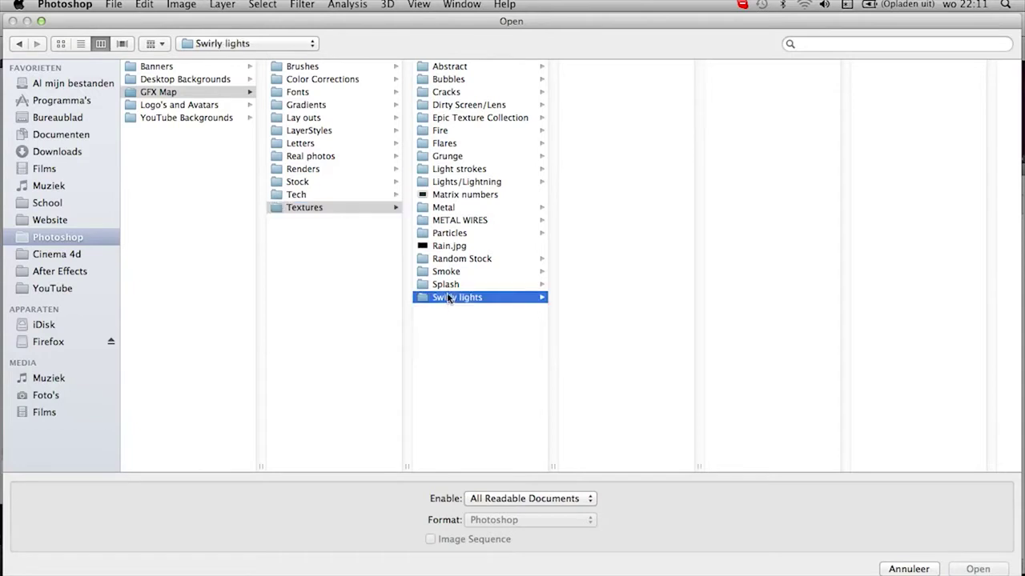
left_click(446, 284)
left_click(447, 246)
left_click(445, 92)
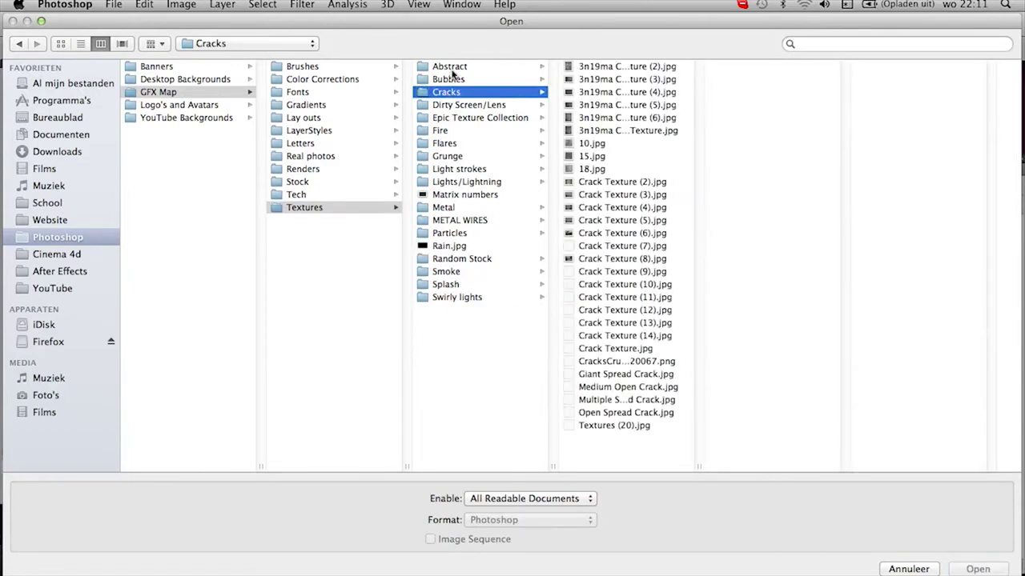
left_click(449, 66)
left_click(444, 207)
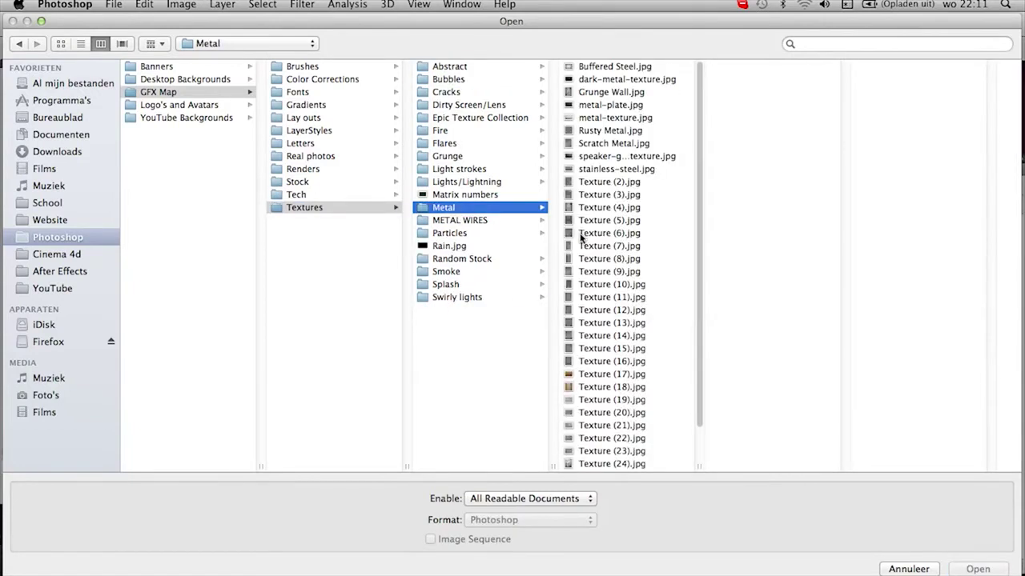
left_click(594, 248)
- Open Texture (7).jpg and Texture (9).jpg and copy the textures into CR Normal BG
left_click(608, 272, "super")
key("Return")
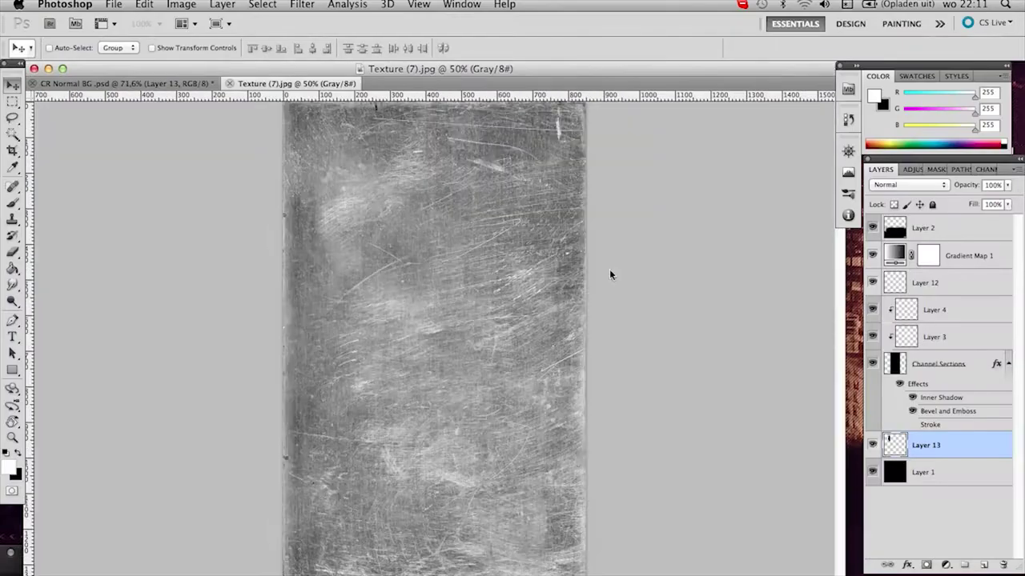
left_click(113, 85)
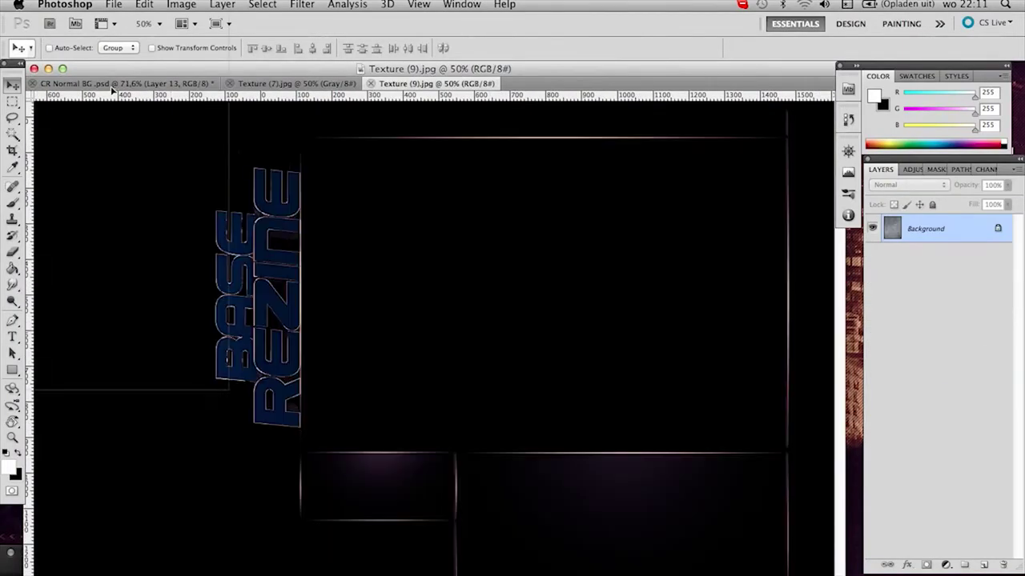
left_click(266, 83)
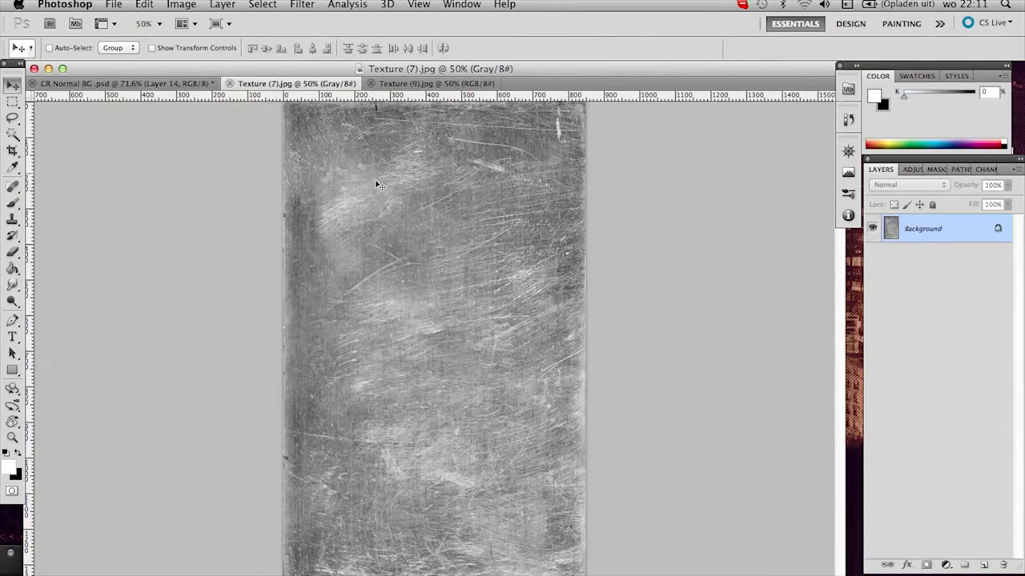
left_click_drag(128, 83, 263, 229)
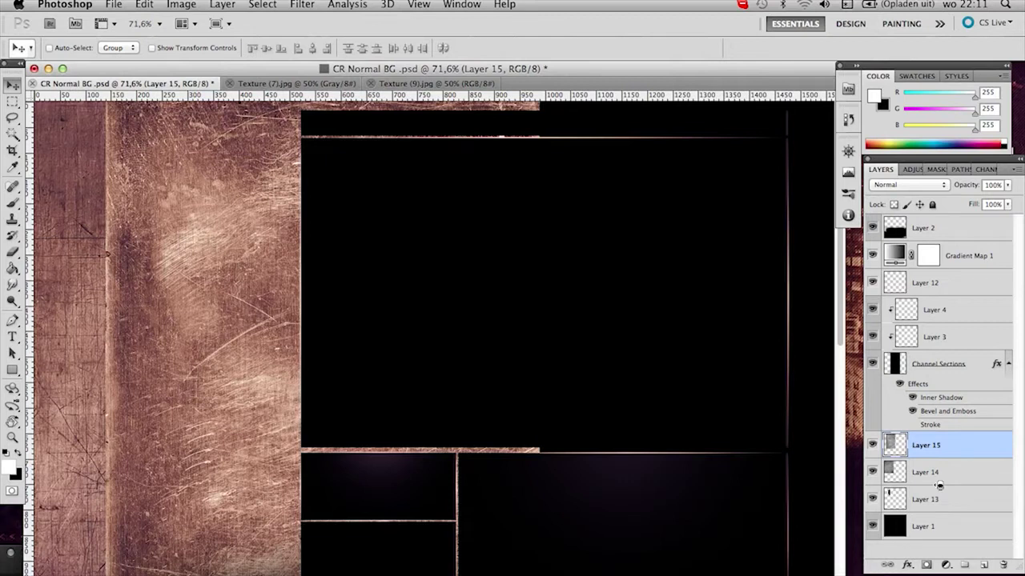
- Clip Layers 14 and 15 to the logo, blending in Overlay with Layer 14 at 84% opacity
left_click(939, 485, "alt")
left_click(940, 459, "alt")
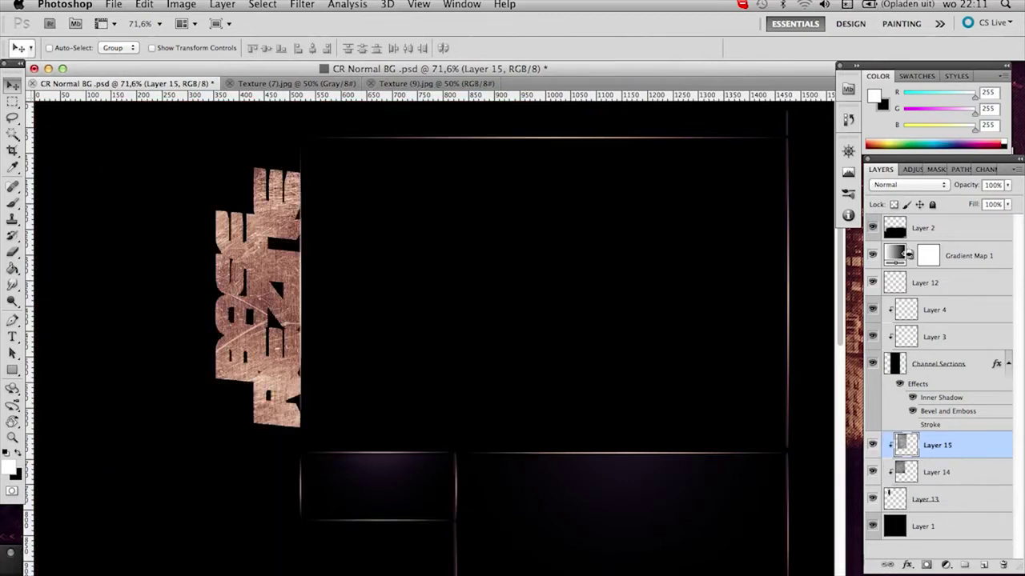
left_click(904, 187)
left_click(900, 324)
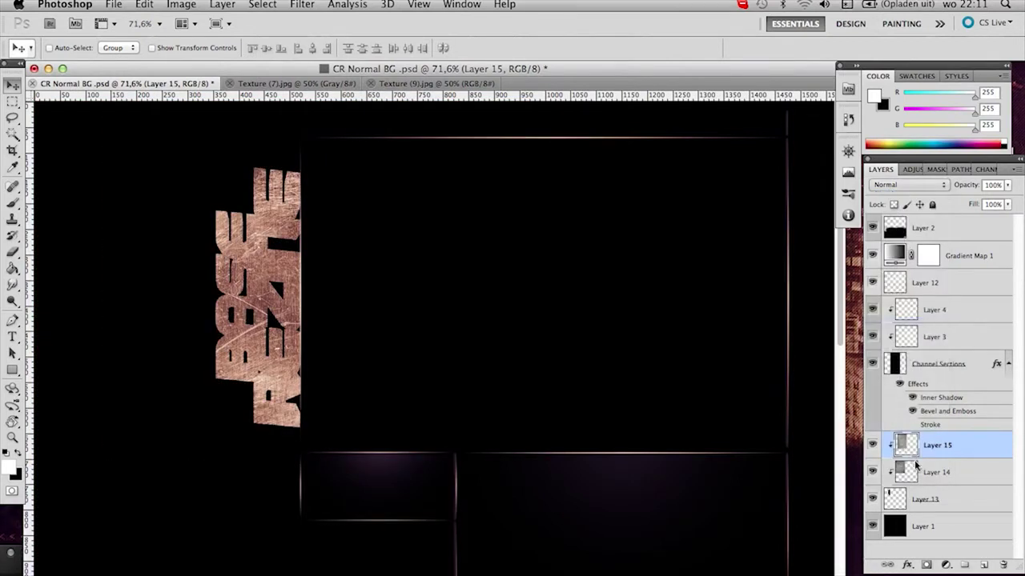
left_click(907, 469)
left_click(917, 189)
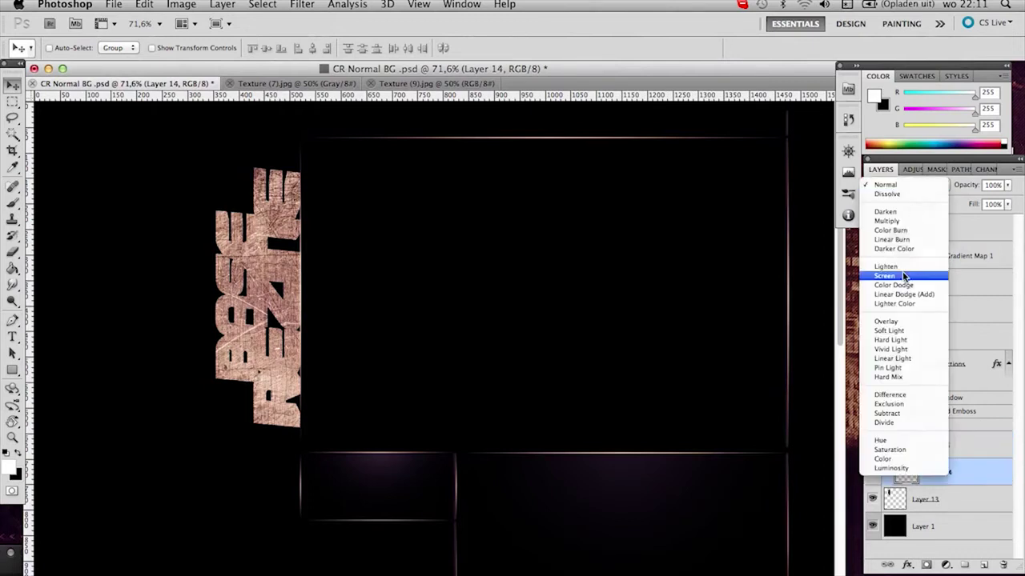
left_click(895, 326)
left_click(900, 186)
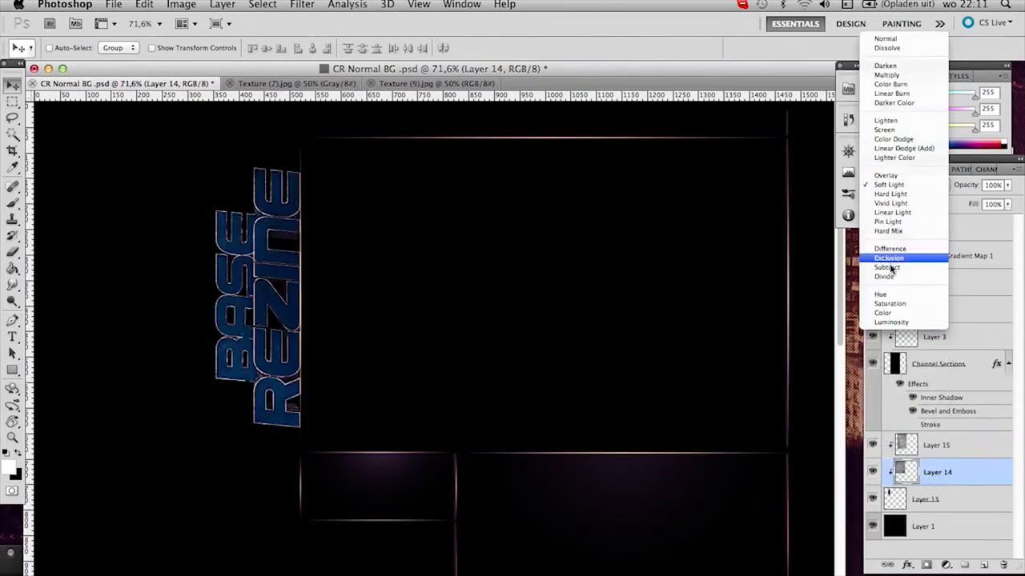
left_click(892, 172)
mouse_move(970, 187)
left_mouse_down()
mouse_move(951, 189)
mouse_move(965, 190)
left_mouse_up()
left_click(937, 442)
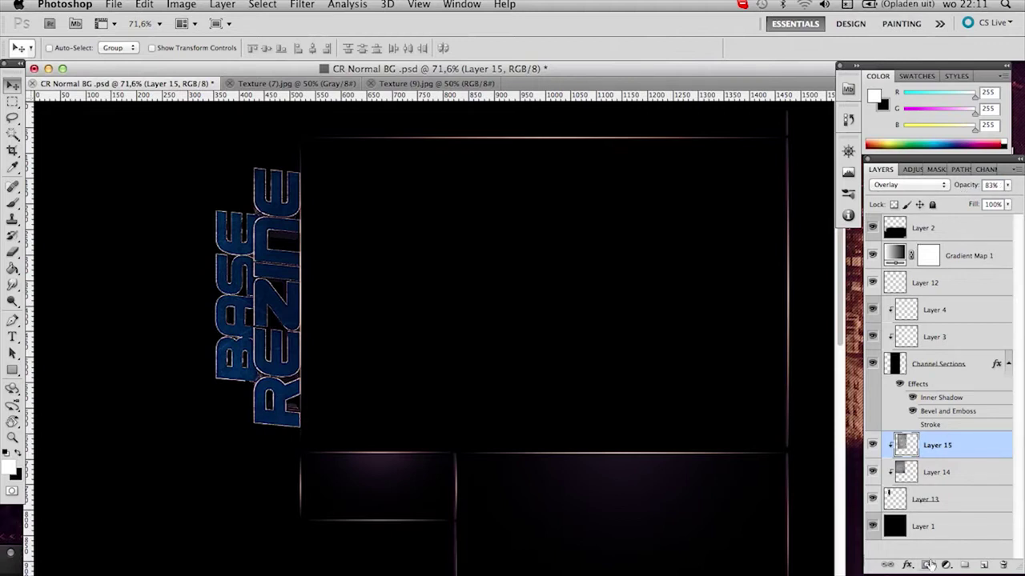
- Merge the logo and its texture layers into Layer 15 and open its Layer Style settings
right_click(941, 499)
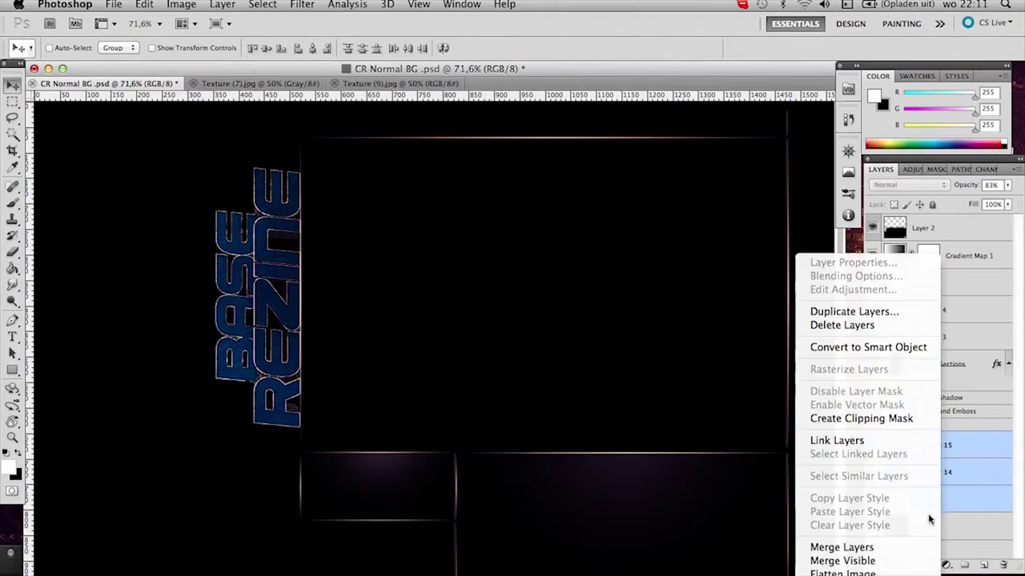
left_click(915, 546)
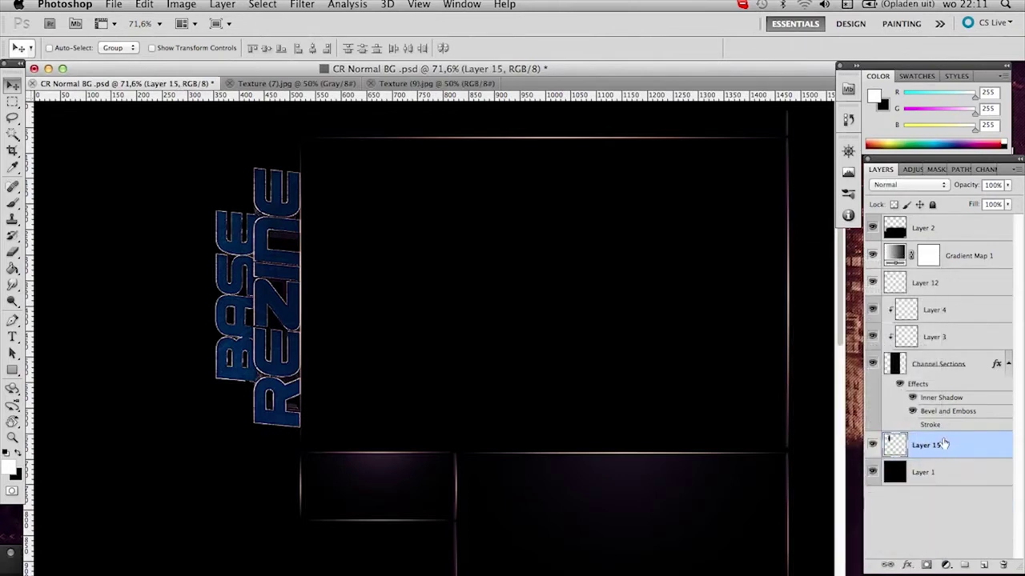
double_click(945, 445)
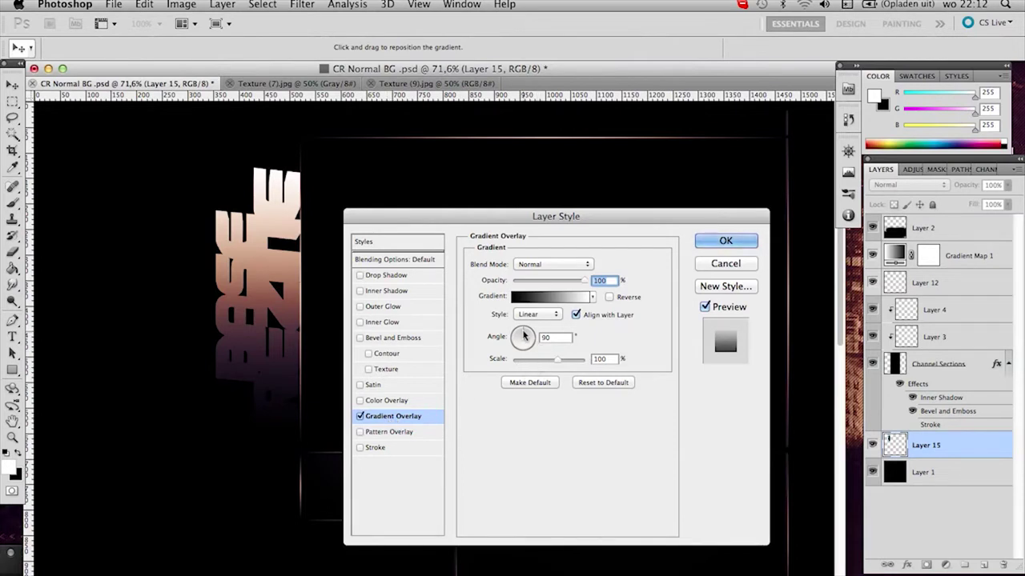
- Set the Gradient Overlay angle to 180° with Overlay blend mode
left_click_drag(523, 336, 513, 337)
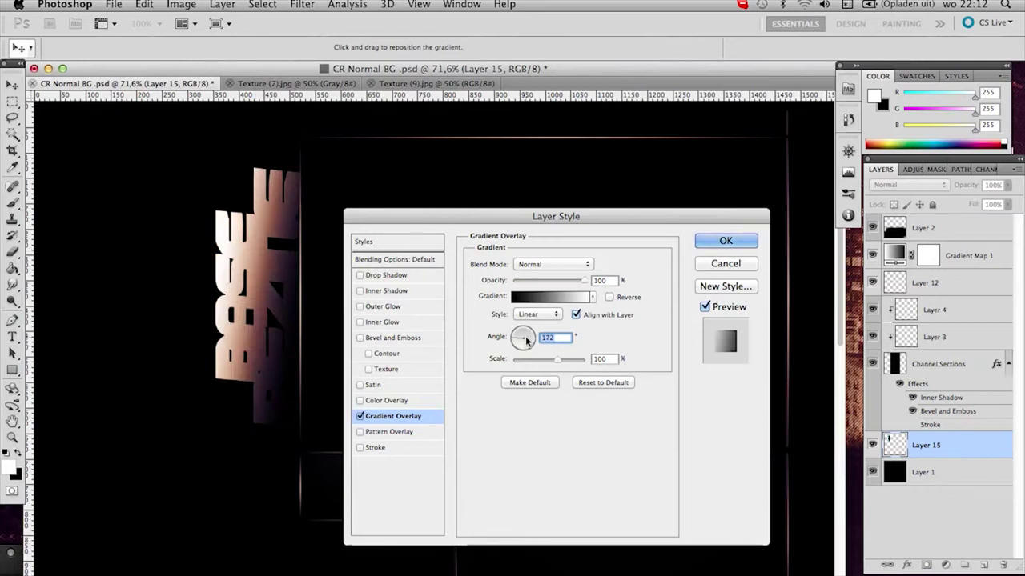
type("180")
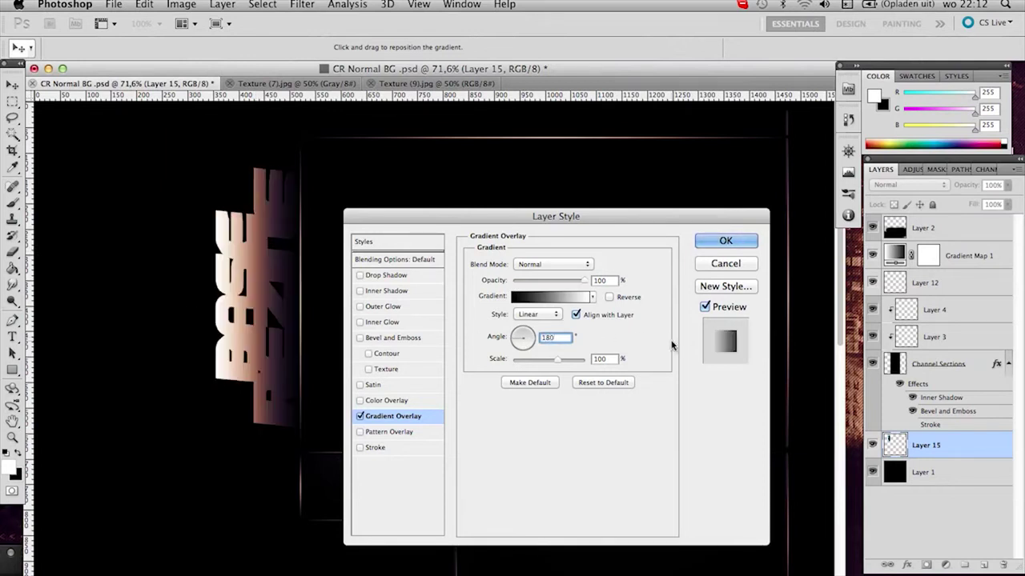
left_click(572, 267)
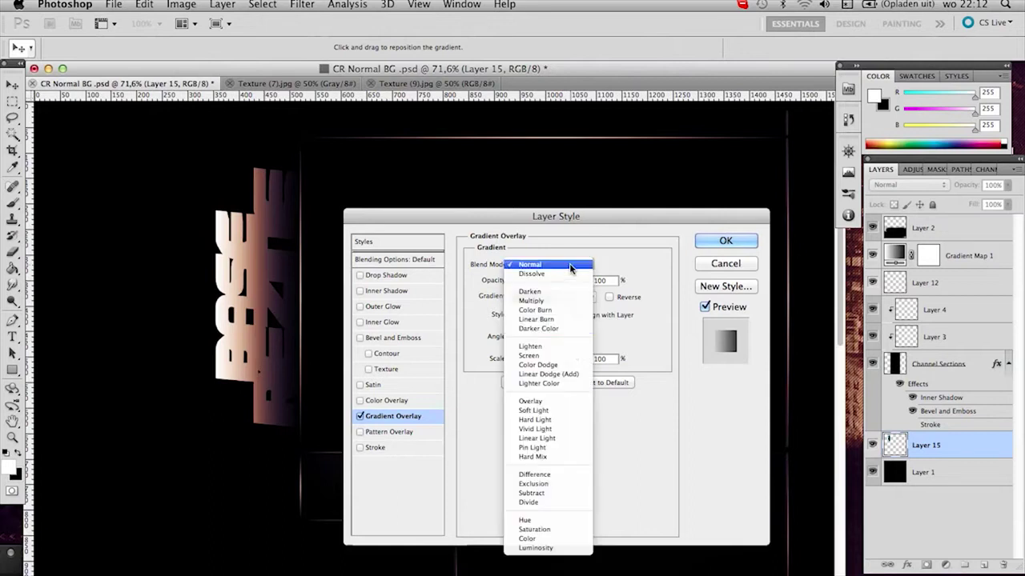
left_click(556, 404)
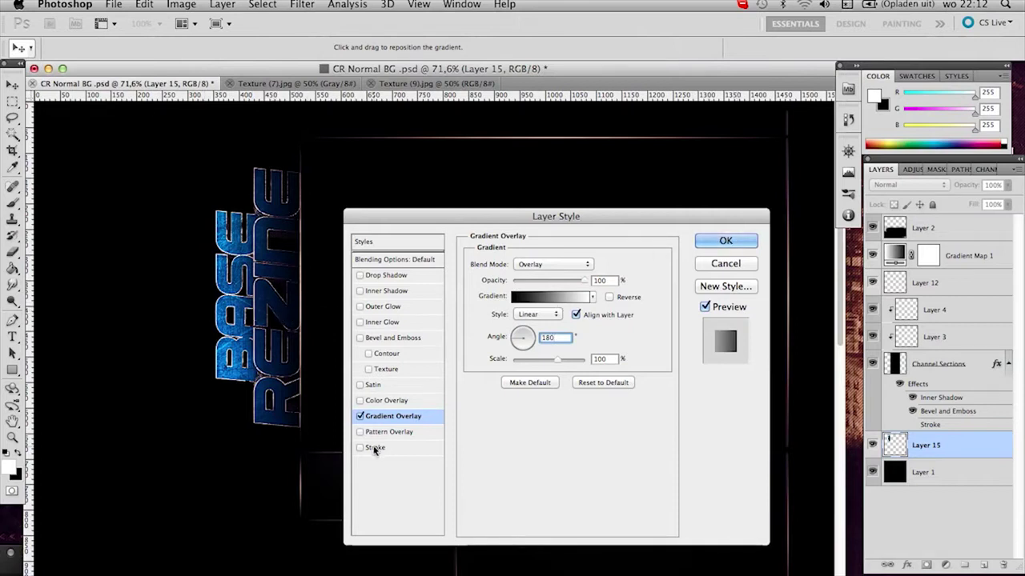
- Add a 1 px stroke and an Inner Shadow at 180°, distance 2 px, and apply
left_click(374, 449)
left_click_drag(520, 265, 510, 266)
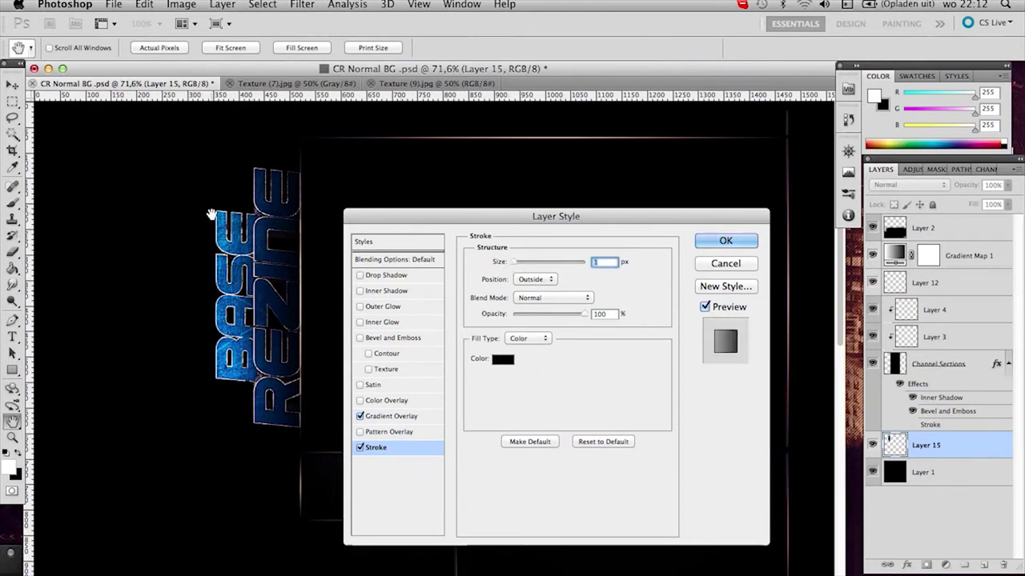
left_click(387, 293)
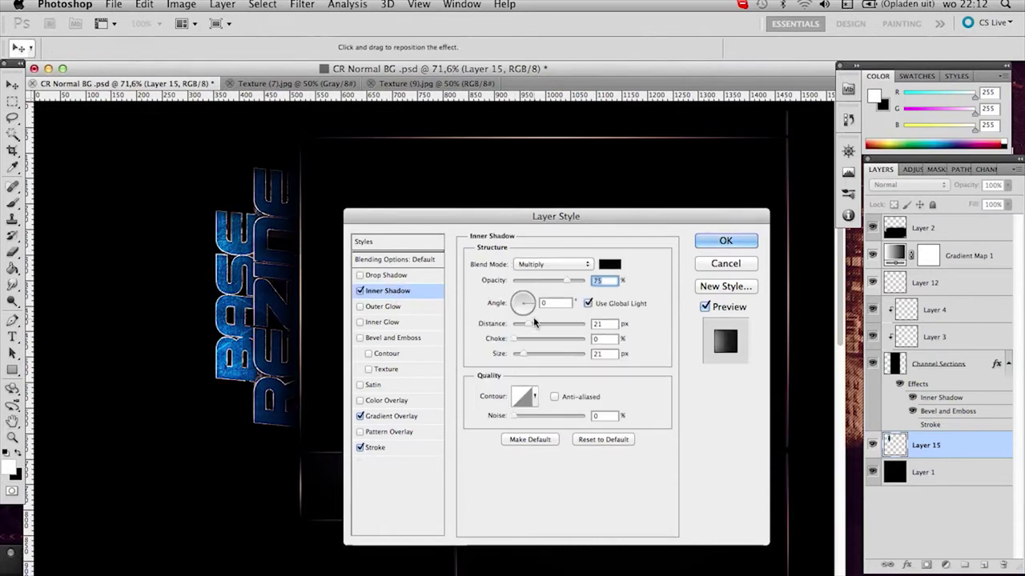
key("Tab")
type("180")
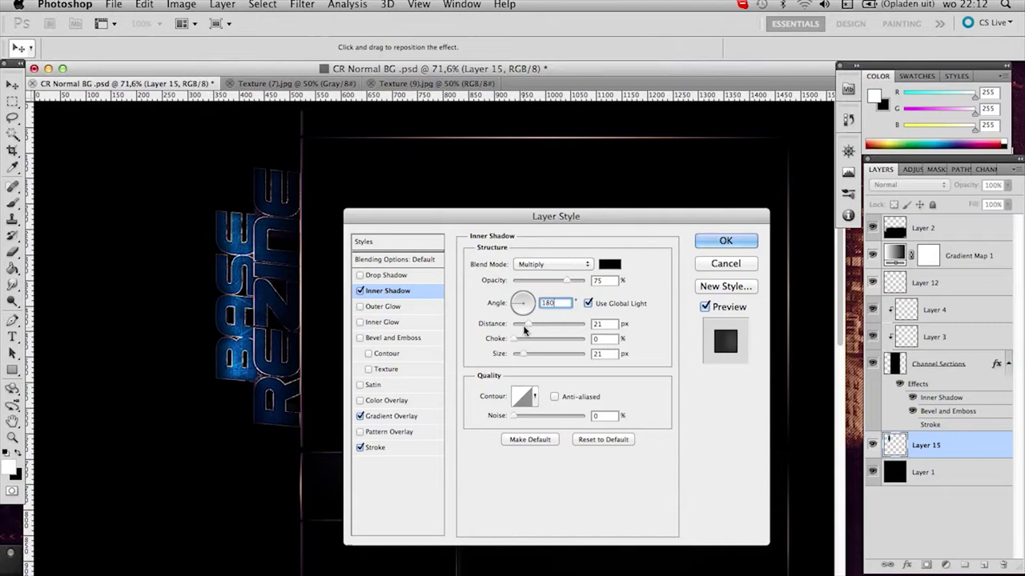
left_click_drag(525, 329, 518, 355)
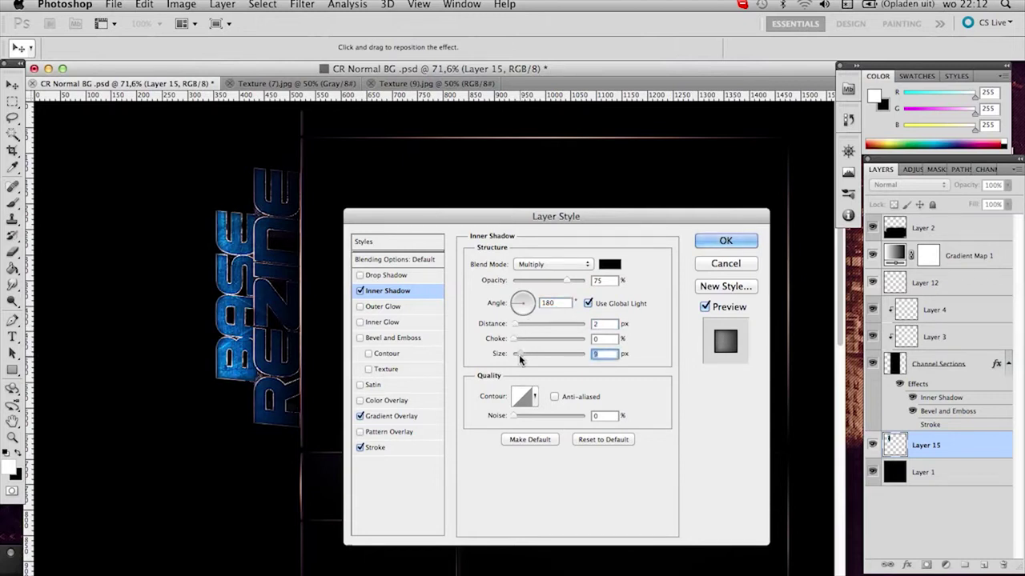
left_click(737, 240)
- Close the Texture (7) and Texture (9) documents and open Matrix numbers.jpg
left_click(230, 84)
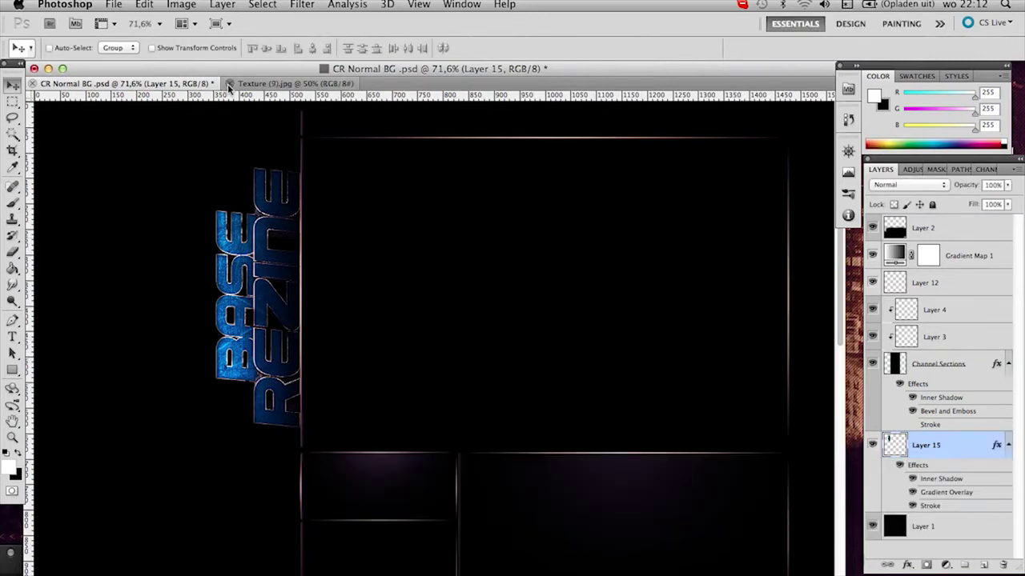
left_click(229, 84)
left_click(114, 5)
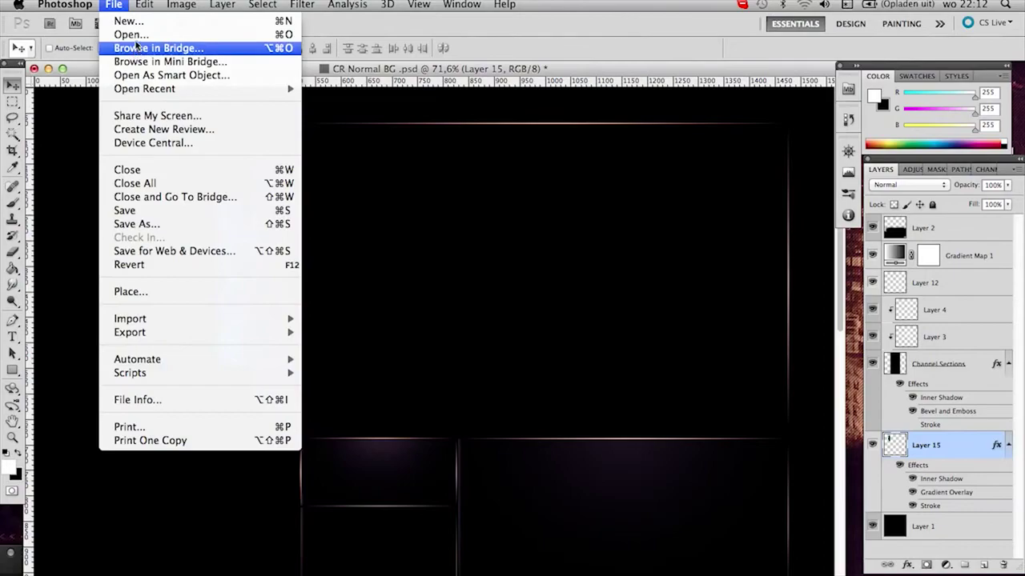
left_click(120, 32)
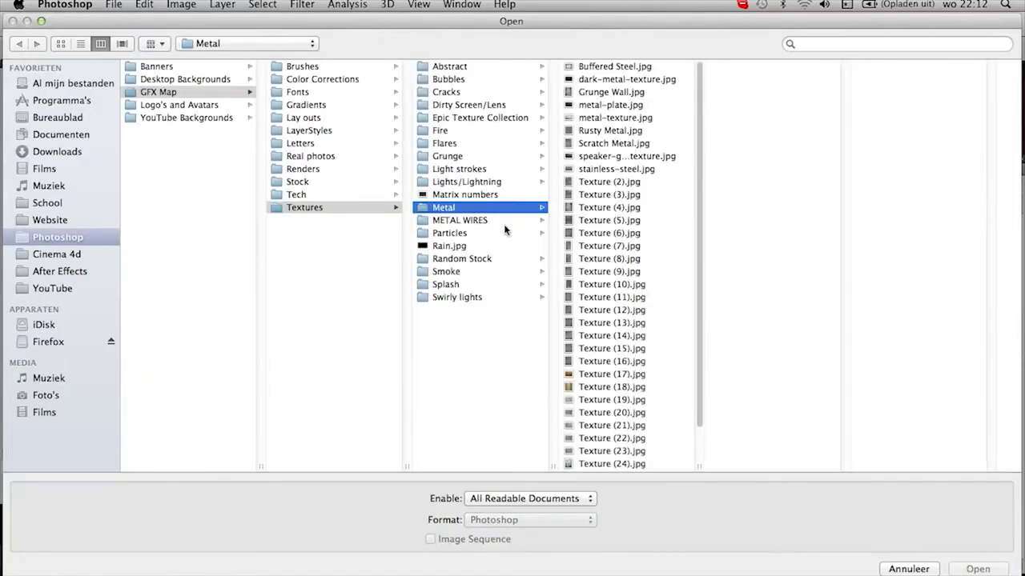
double_click(447, 196)
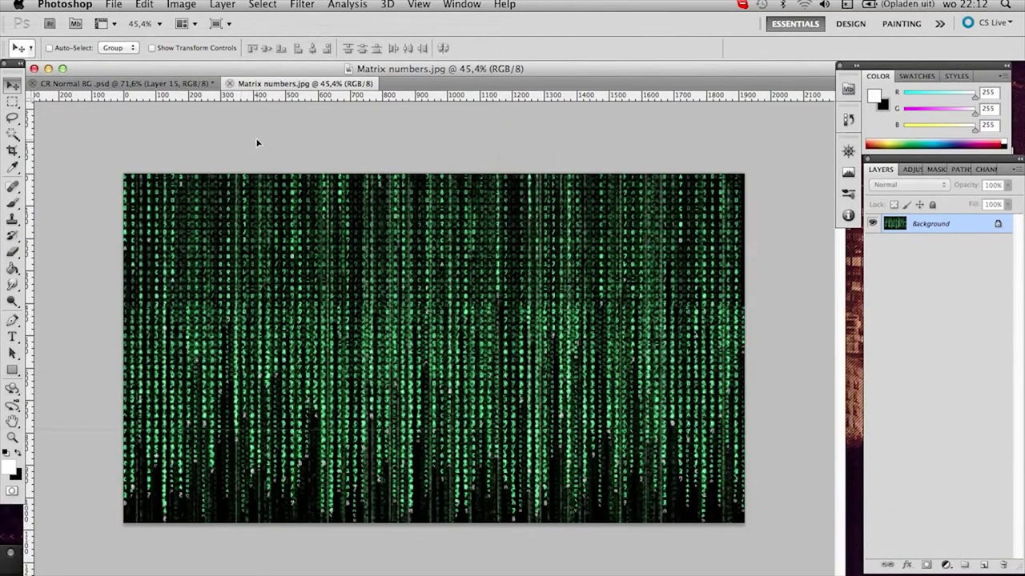
- Copy the matrix image into CR Normal BG below the logo layer and enlarge it
mouse_move(257, 143)
left_mouse_down()
mouse_move(124, 83)
mouse_move(276, 145)
left_mouse_up()
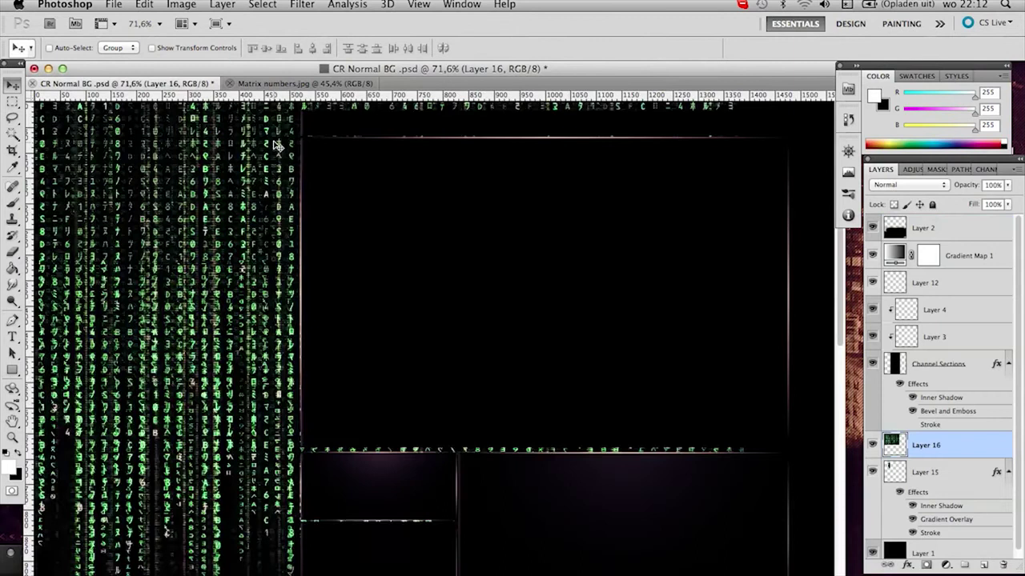
scroll(276, 146, "down", 3)
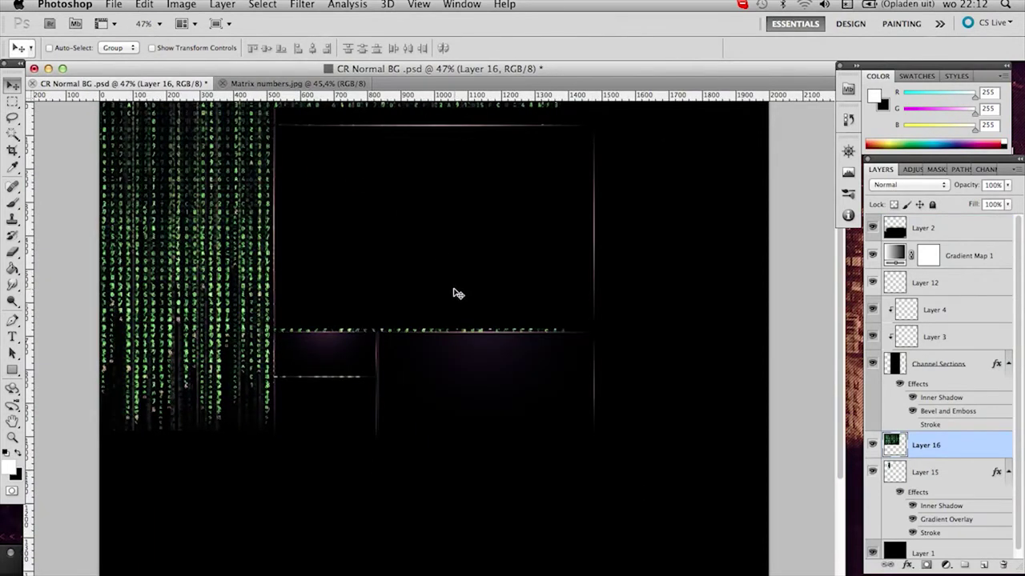
scroll(581, 328, "down", 1)
left_click_drag(965, 449, 951, 519)
key("super+t")
left_click_drag(550, 381, 803, 526)
- Commit the matrix layer's resize and blend it in Linear Dodge (Add)
key("Return")
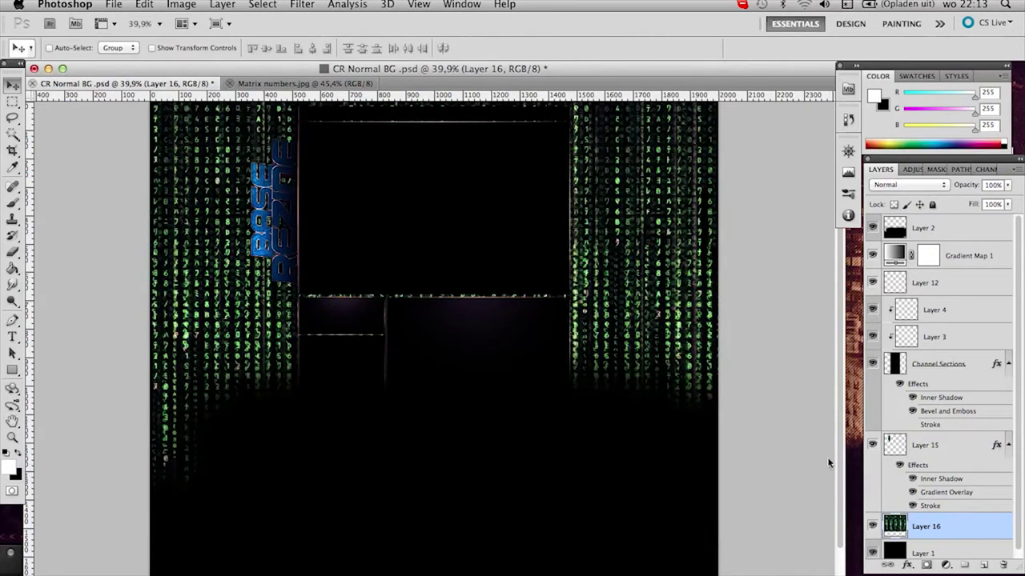
left_click(914, 192)
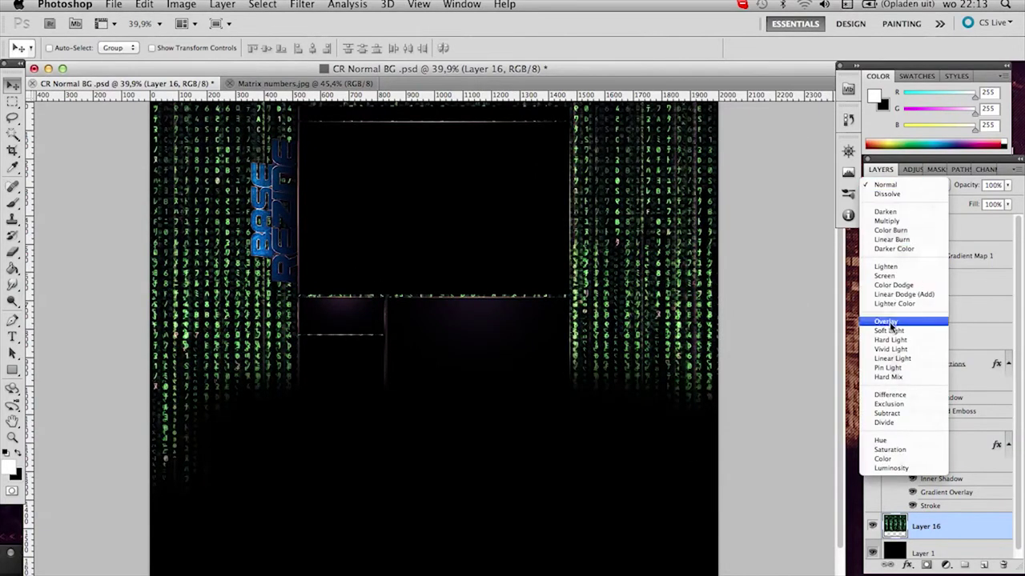
left_click(893, 295)
- Shift the matrix texture's hue about +61 to blue and lower Layer 16 to 30% opacity
key("super+u")
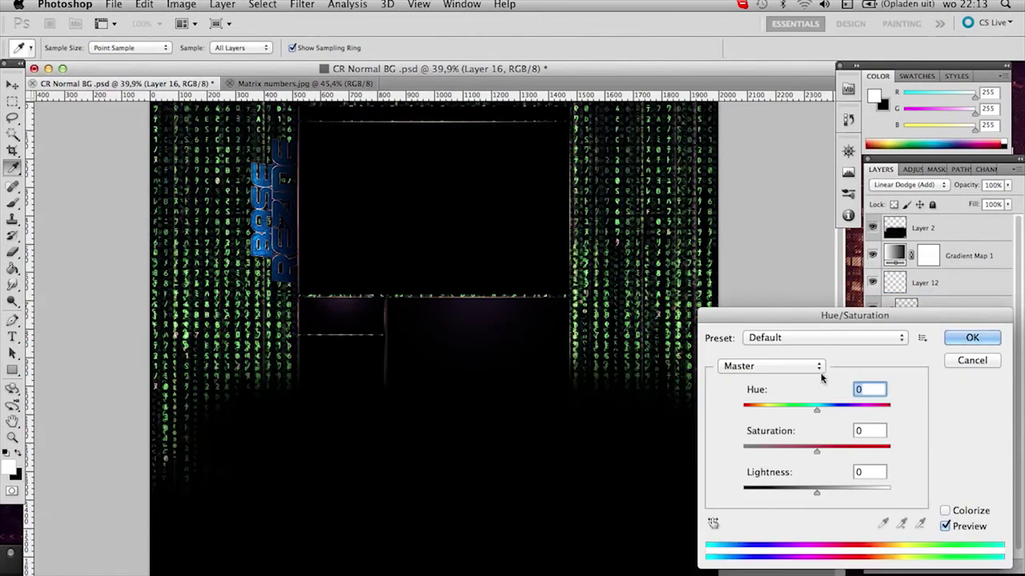
left_click_drag(816, 409, 855, 411)
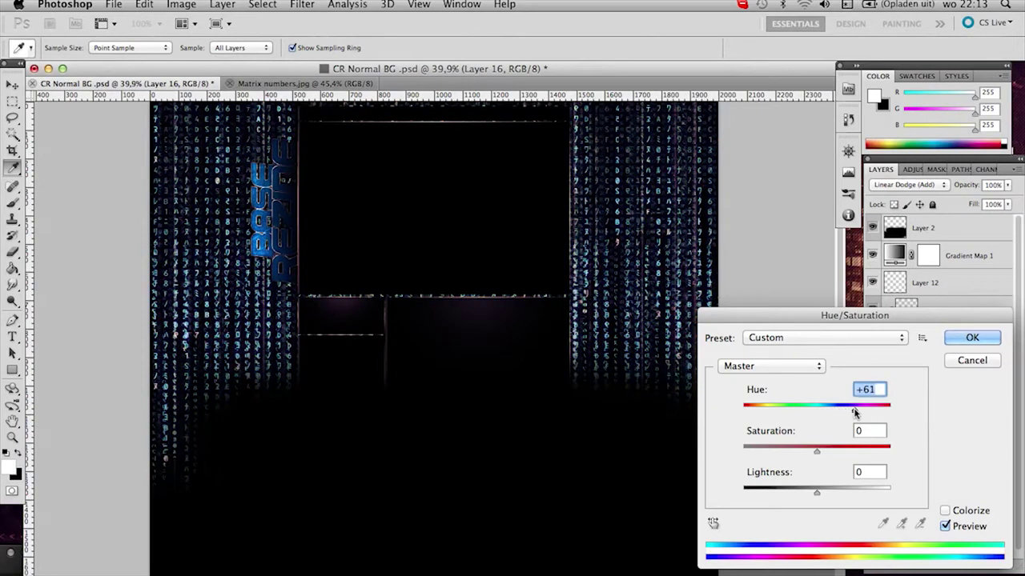
left_click(972, 337)
key("v")
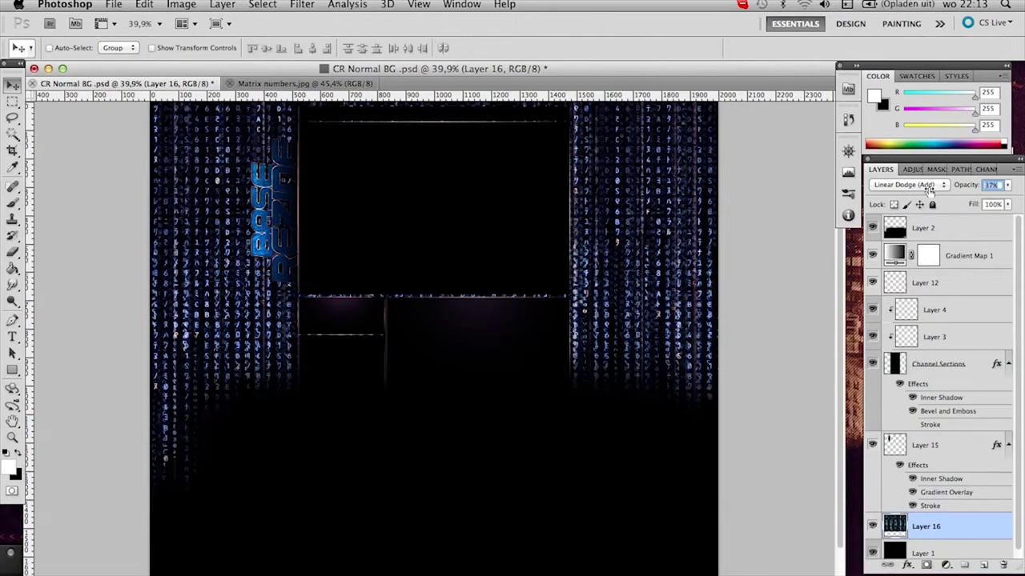
key("3")
key("3")
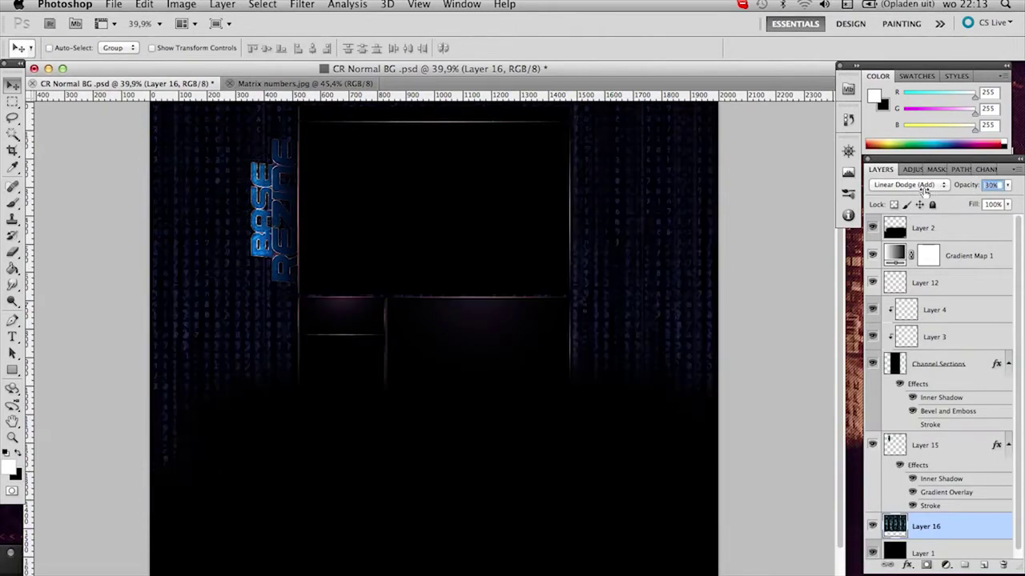
- Take a 700 px soft tip to erase the matrix texture around the logo and centre
key("b")
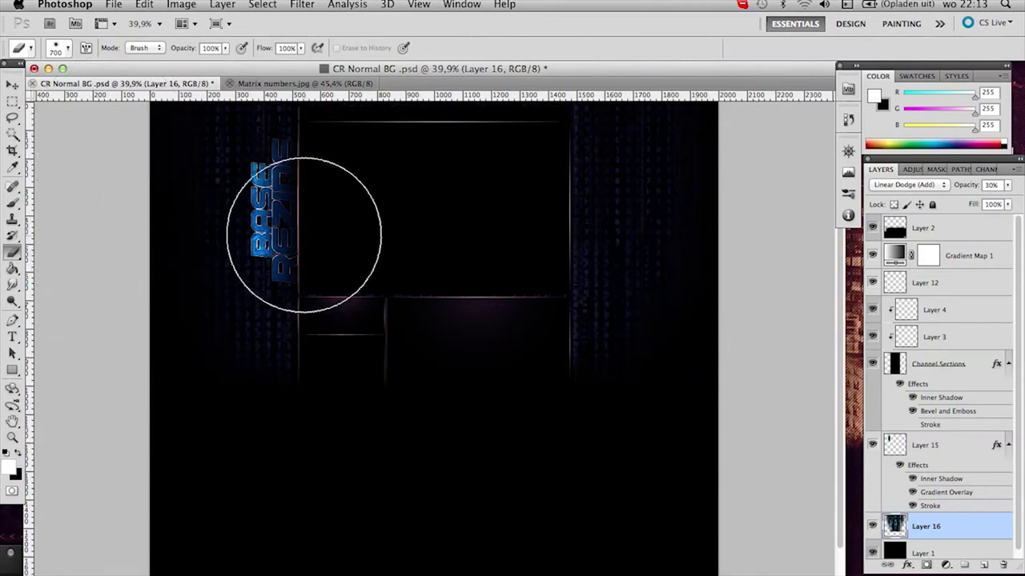
scroll(286, 201, "up", 3)
scroll(324, 200, "up", 3)
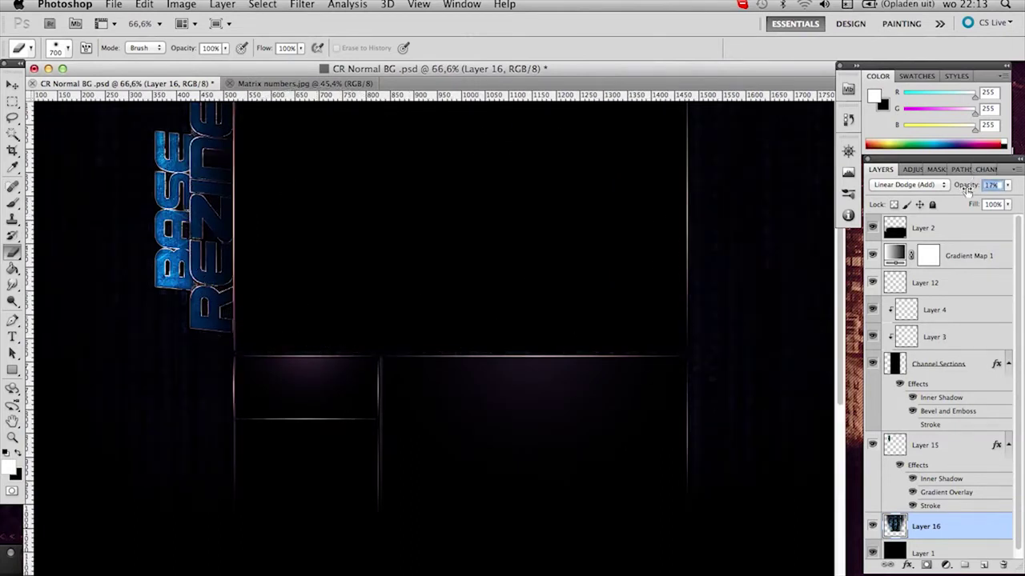
- Close Matrix numbers.jpg and cancel an accidentally opened New document dialog
left_click(230, 83)
left_click(114, 4)
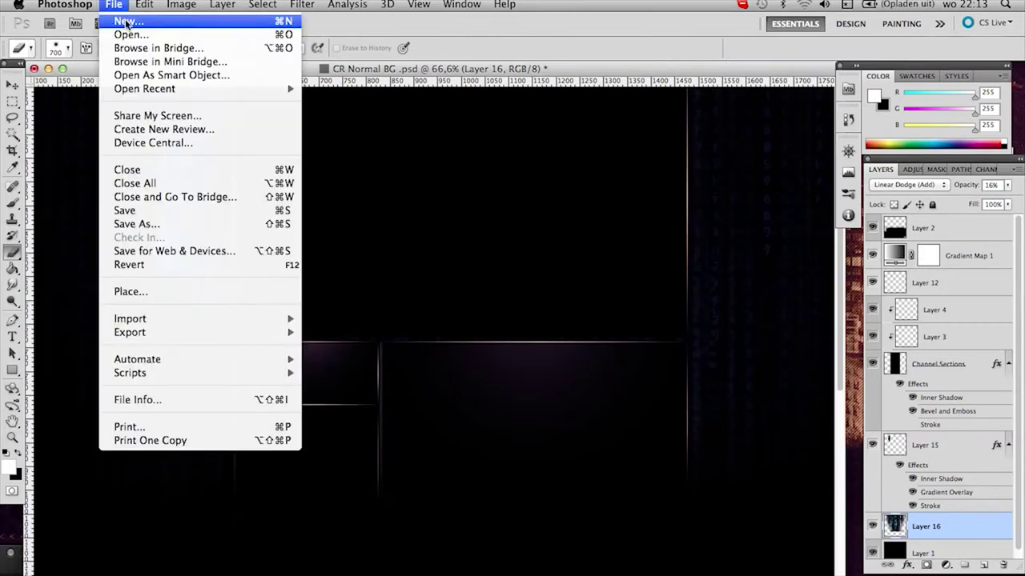
left_click(130, 28)
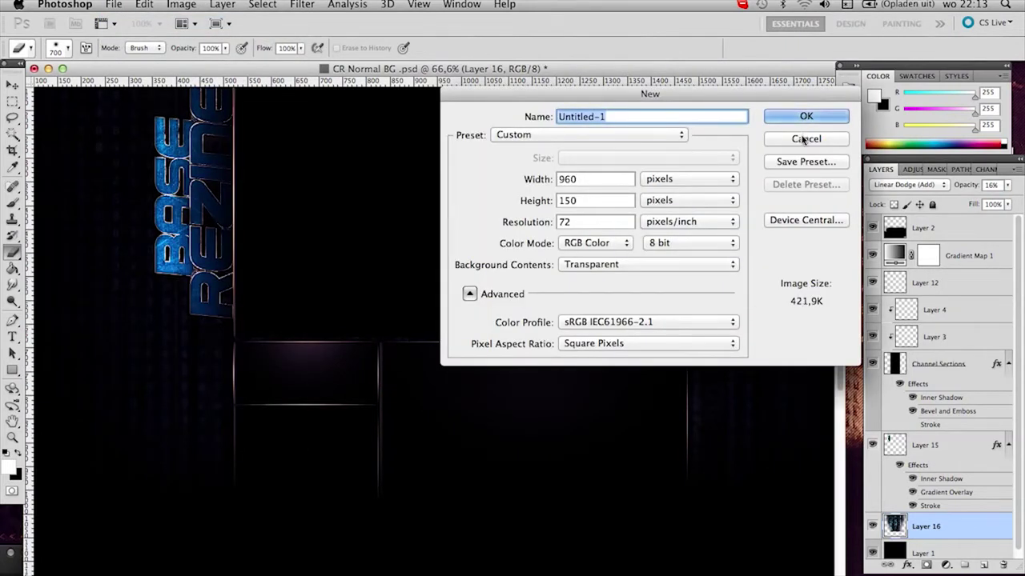
left_click(805, 138)
- Open Flares/3n19mas_OF (7).png and drag it into CR Normal BG as a new layer
left_click(113, 5)
left_click(120, 30)
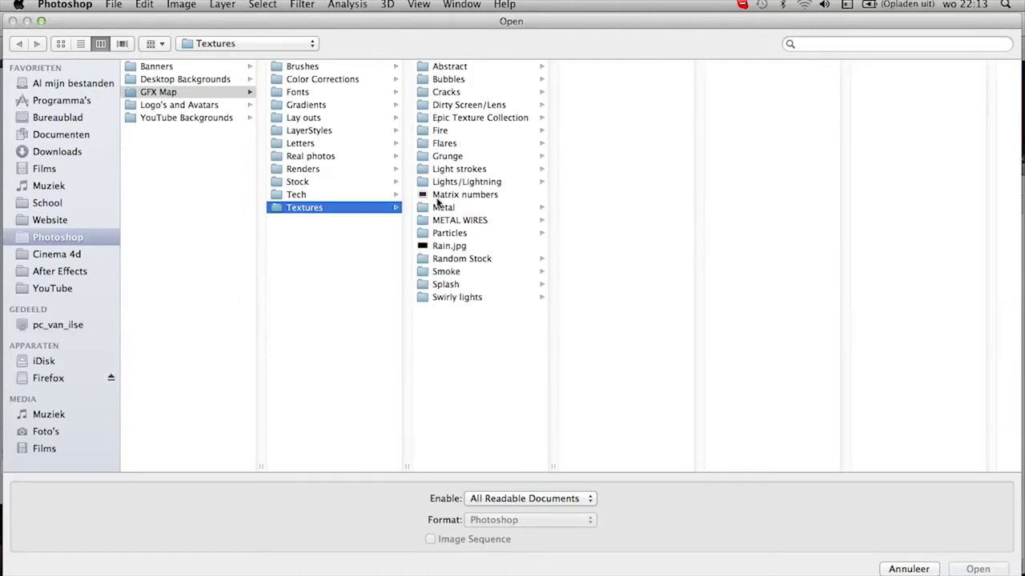
left_click(453, 143)
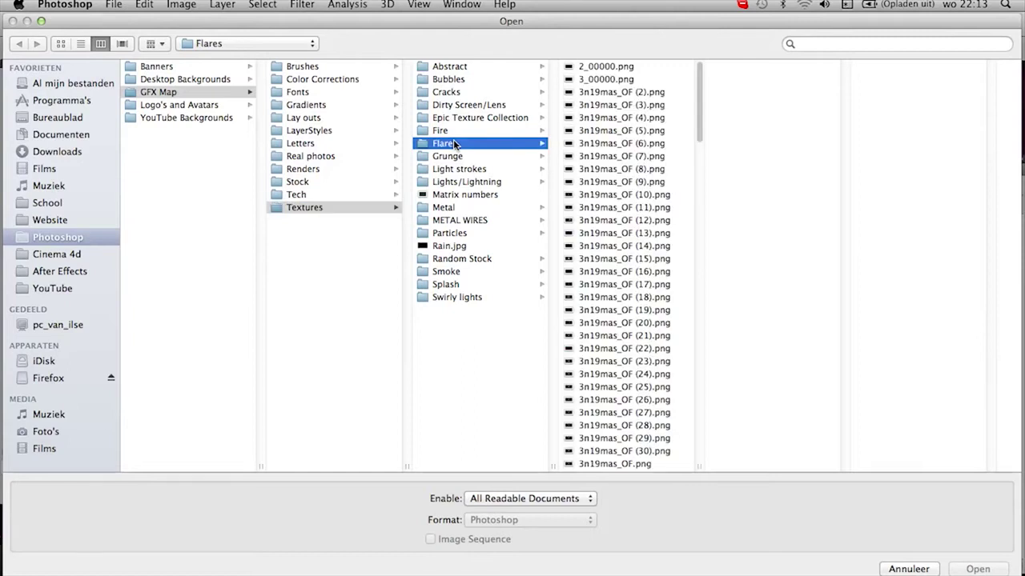
left_click(622, 158)
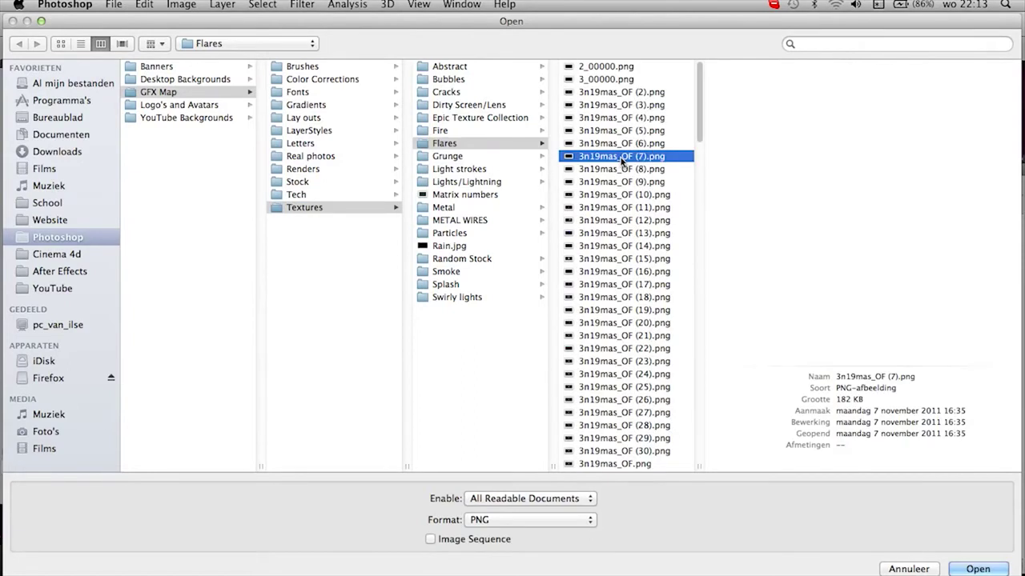
double_click(622, 160)
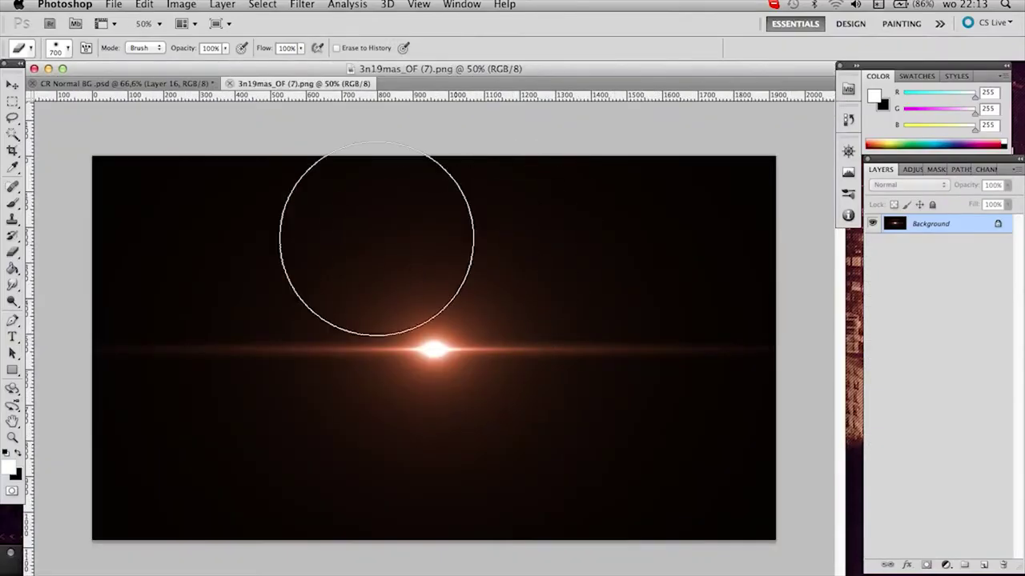
key("v")
left_click_drag(452, 307, 288, 222)
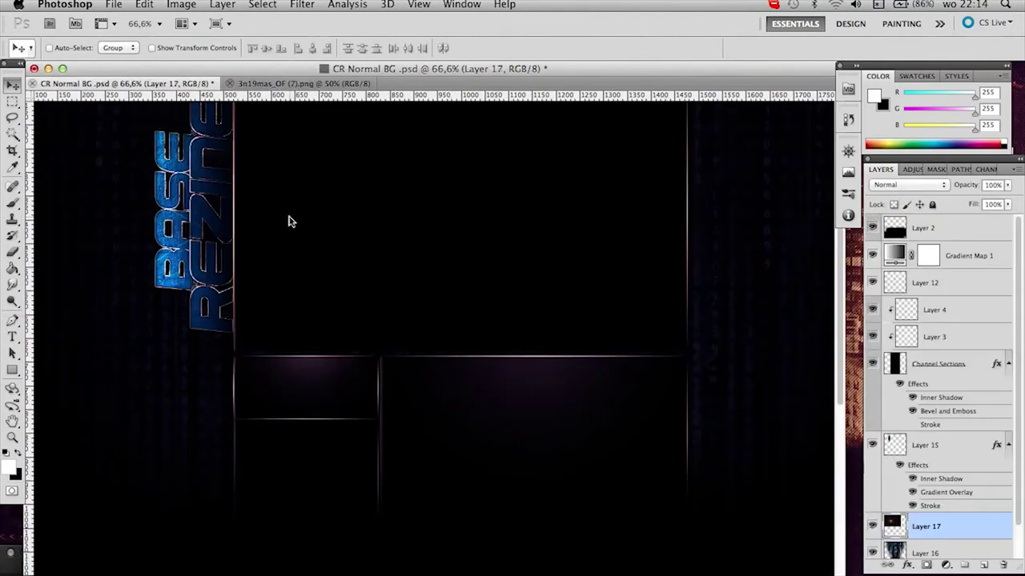
- Rotate the flare 90° CCW, place it beside the BASE REZINE logo, and stack it above Layer 15
key("ctrl+t")
right_click(322, 256)
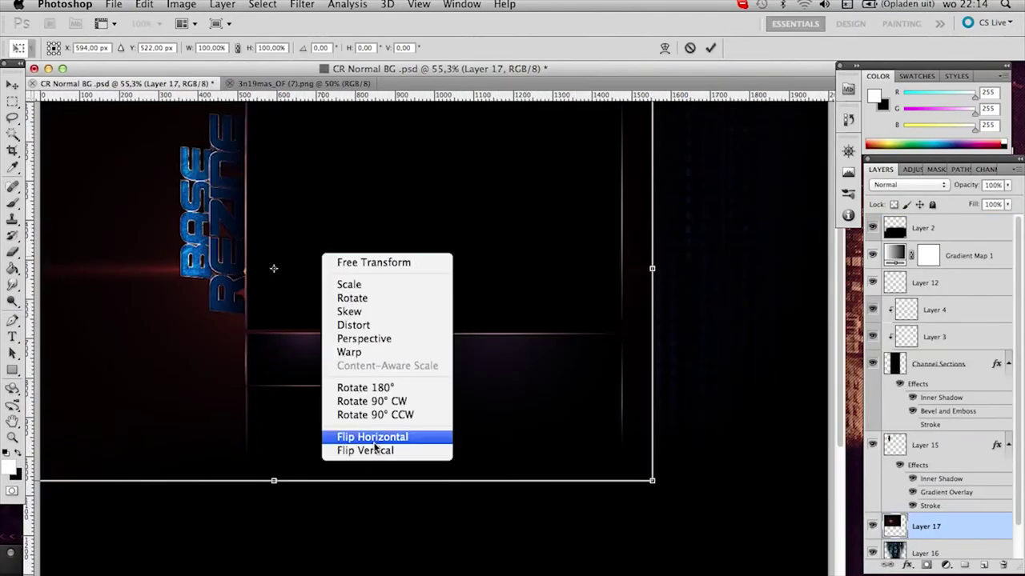
left_click(377, 415)
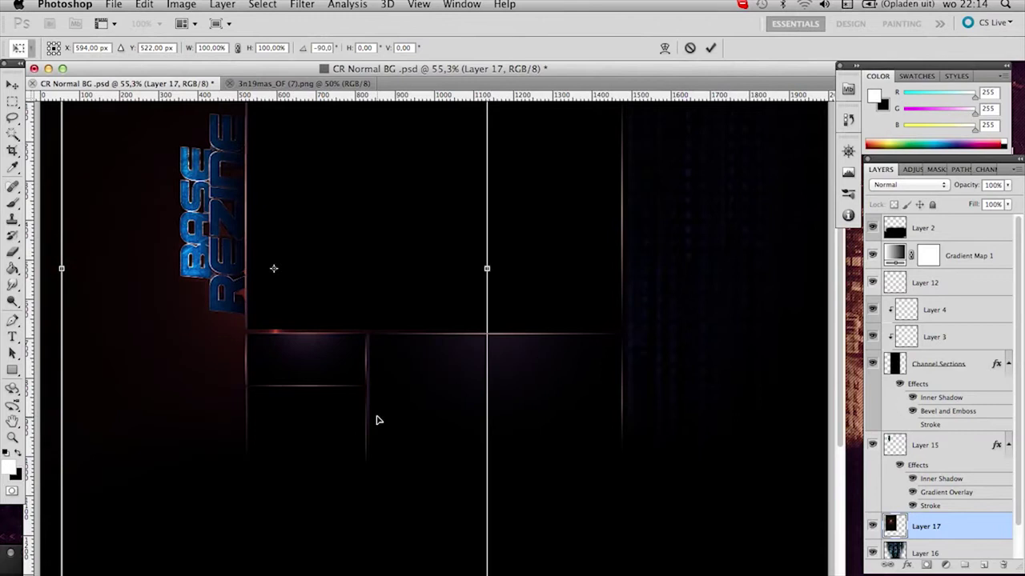
key("Return")
left_click_drag(381, 421, 392, 364)
left_click_drag(973, 527, 915, 434)
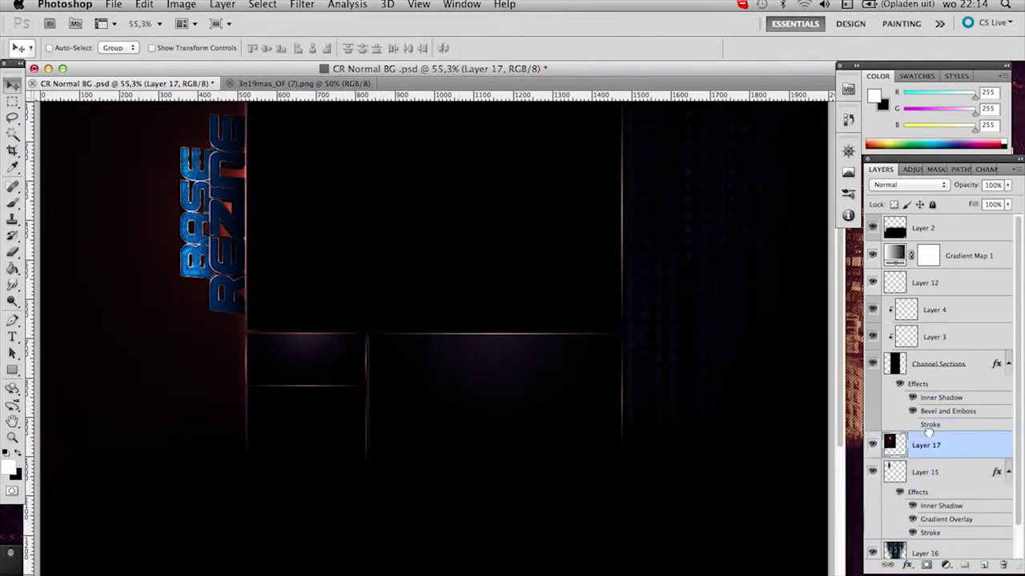
- Blend the flare in Linear Dodge (Add) and shift its hue to a cyan glow
left_click(942, 185)
left_click(932, 288)
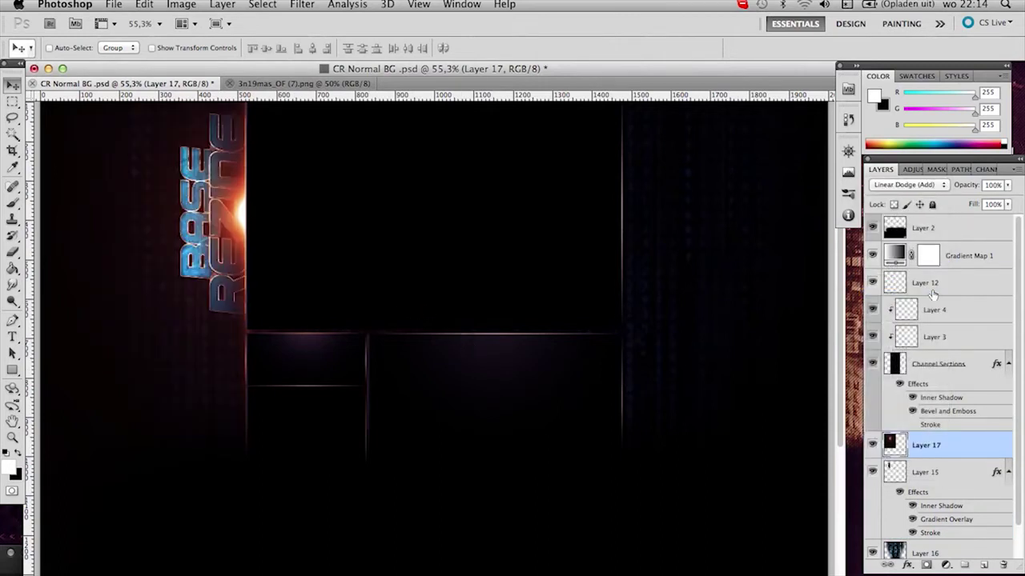
key("super+u")
left_click_drag(817, 407, 884, 413)
left_click(972, 338)
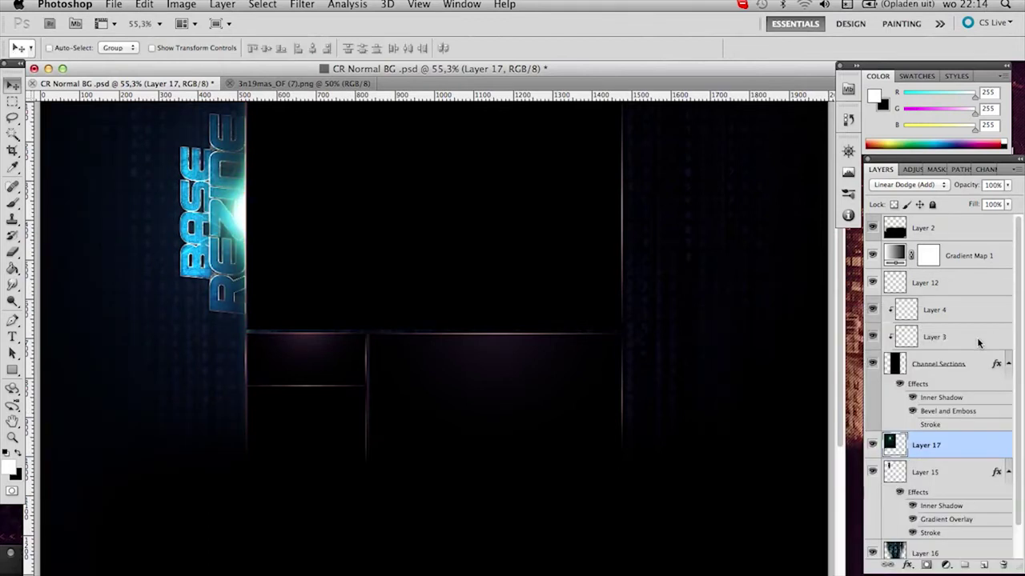
- Erase the flare's excess glow, leaving a spot behind the logo
key("b")
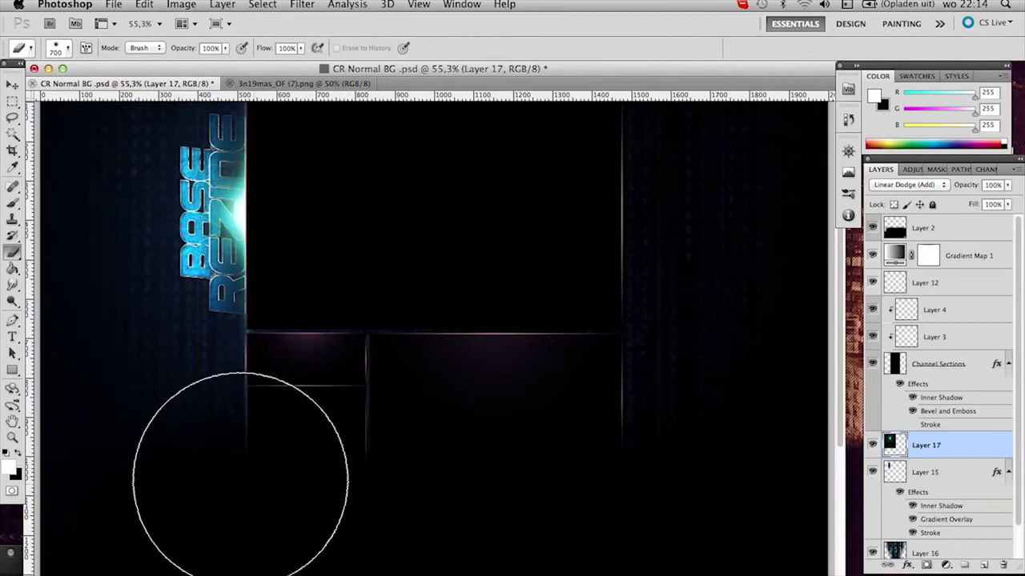
mouse_move(87, 309)
left_mouse_down()
mouse_move(64, 119)
mouse_move(313, 282)
left_mouse_up()
scroll(313, 282, "down", 2)
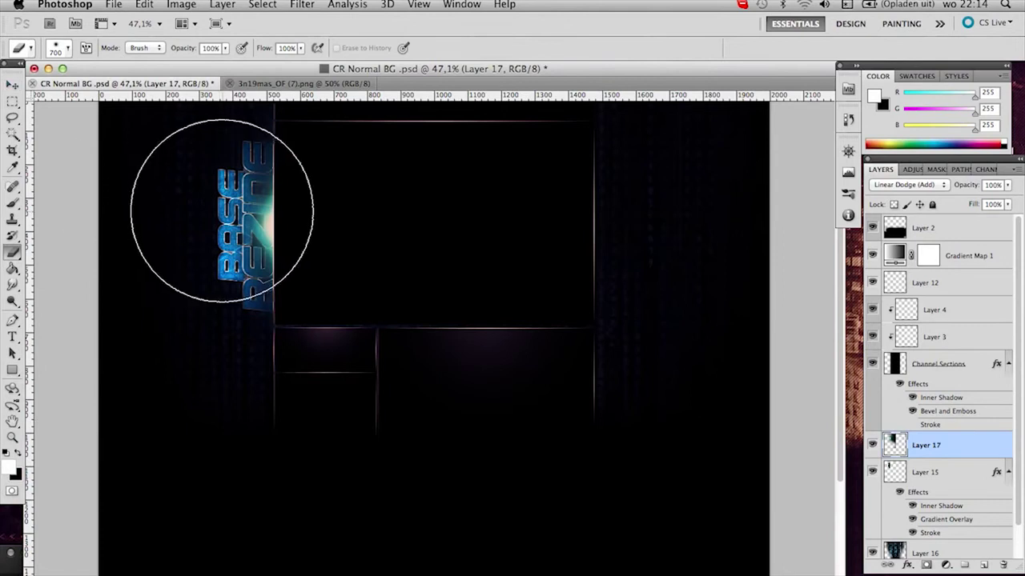
key("v")
scroll(261, 212, "up", 2)
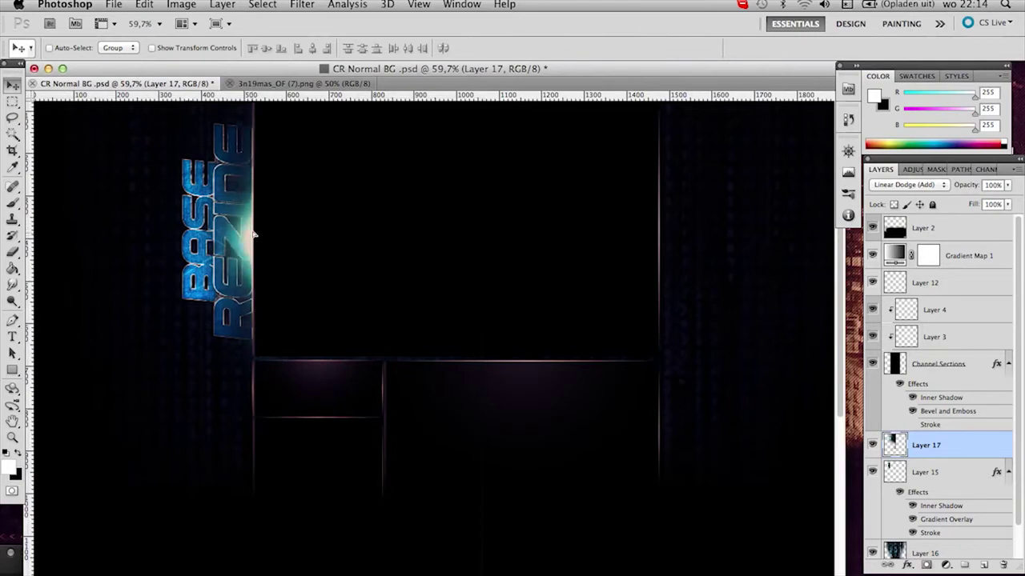
scroll(252, 231, "down", 3)
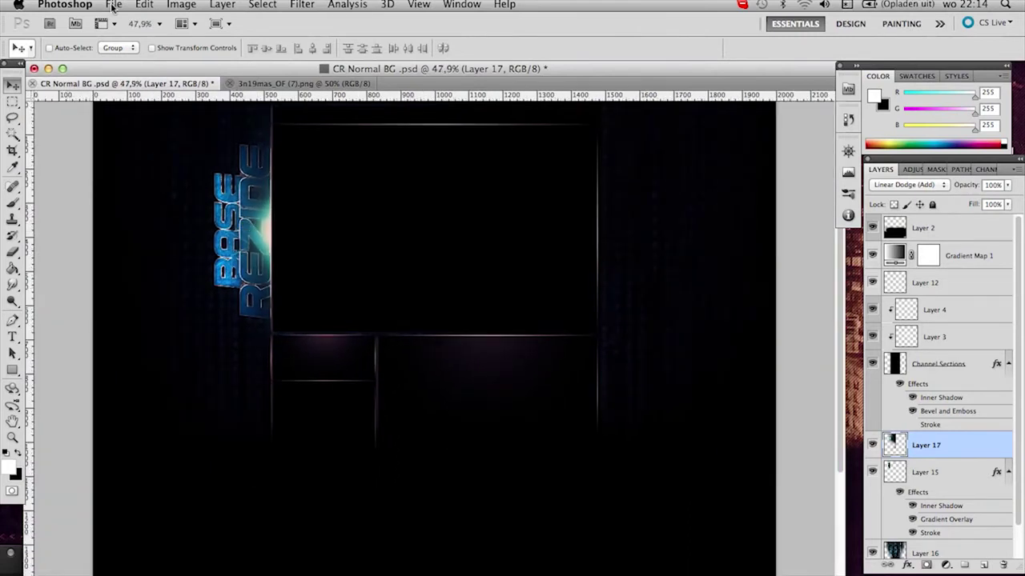
- Open I_see_the_light_by_Jaaku_Monkey from Light strokes and drag it into CR Normal BG
left_click(114, 4)
left_click(132, 31)
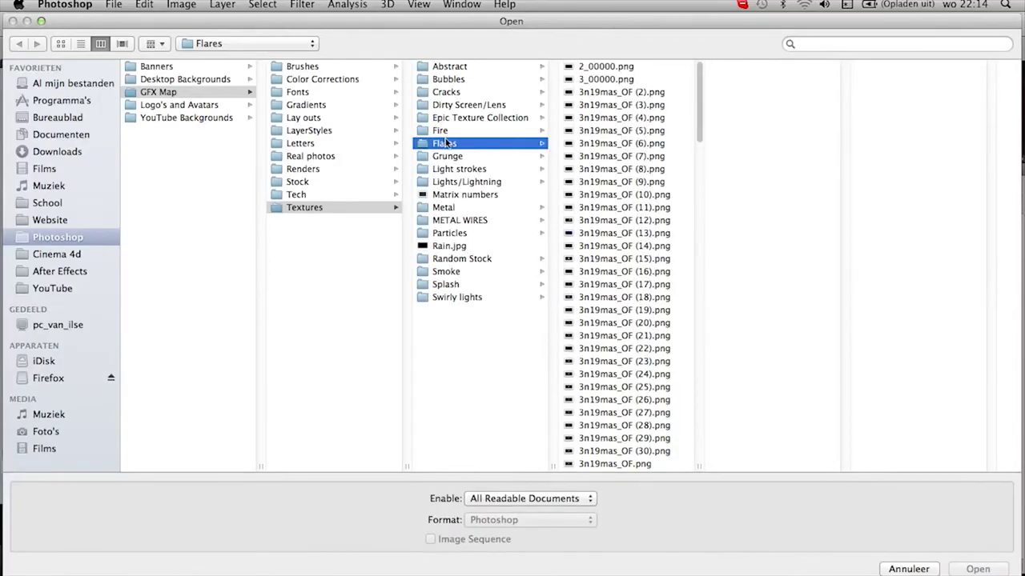
left_click(459, 170)
scroll(649, 264, "down", 5)
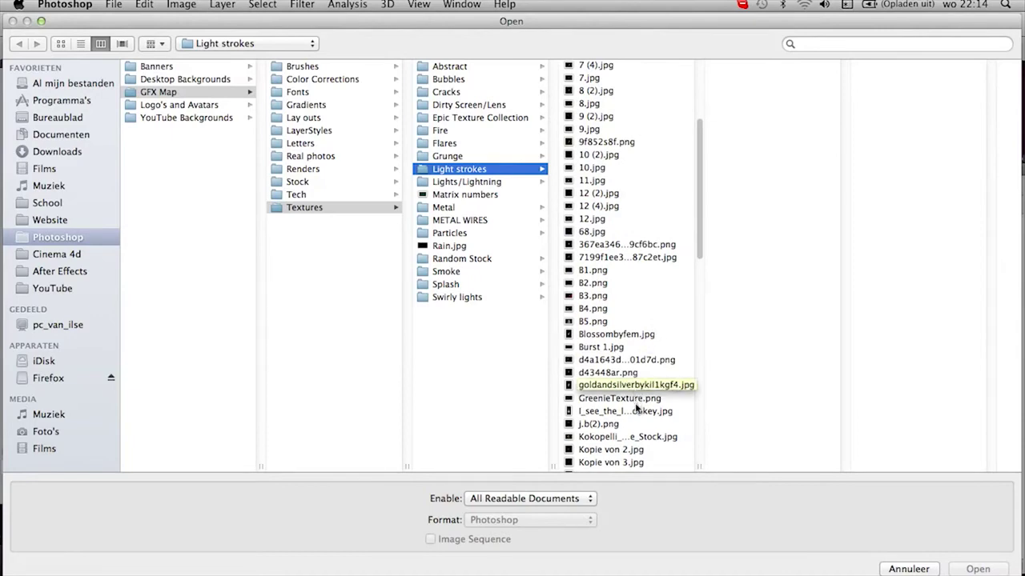
double_click(637, 411)
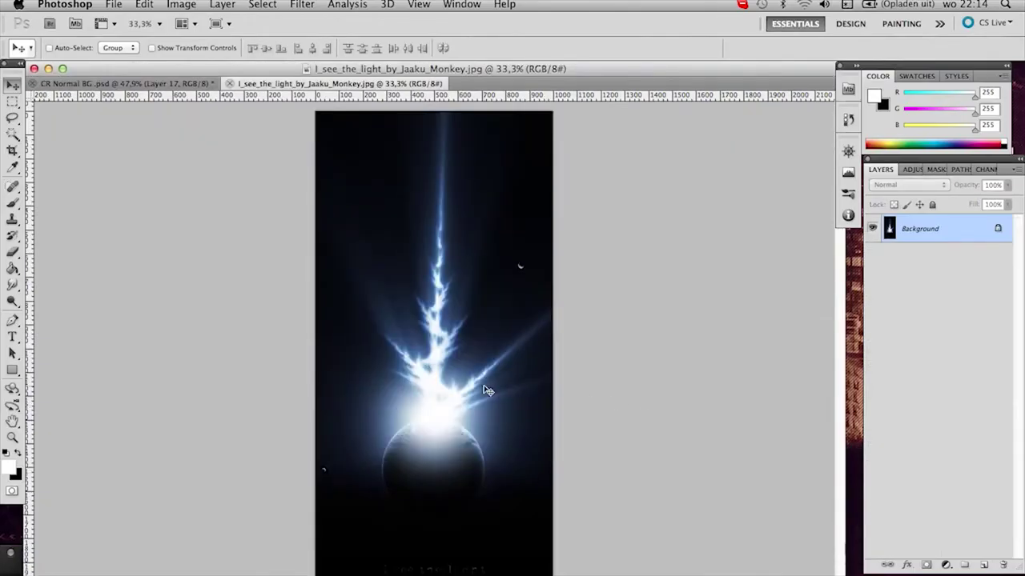
left_click_drag(170, 83, 264, 211)
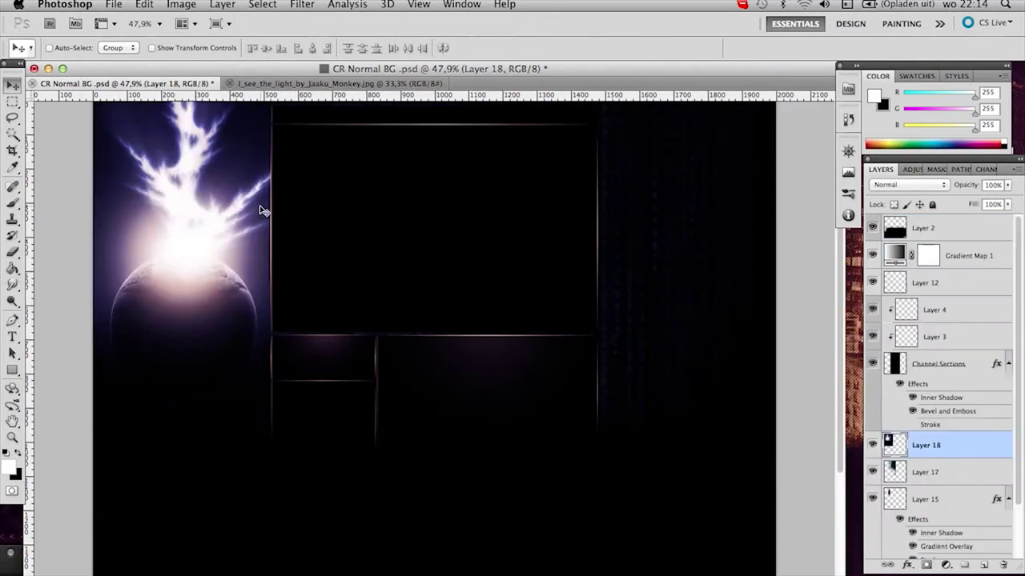
- Rotate the light 90° CCW, move Layer 18 to the bottom, and blend it Linear Dodge (Add)
key("ctrl+t")
right_click(424, 302)
left_click(480, 464)
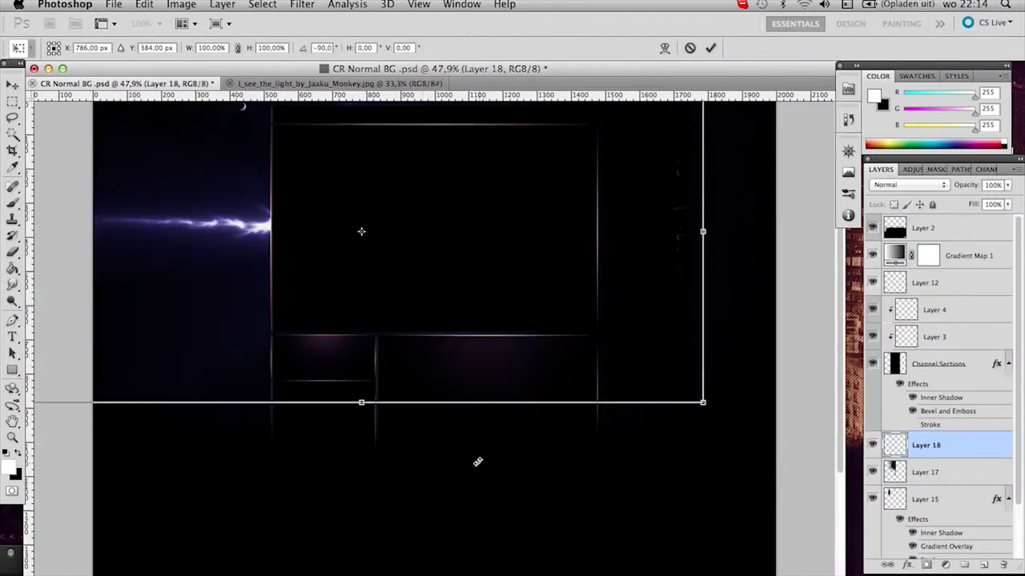
key("Return")
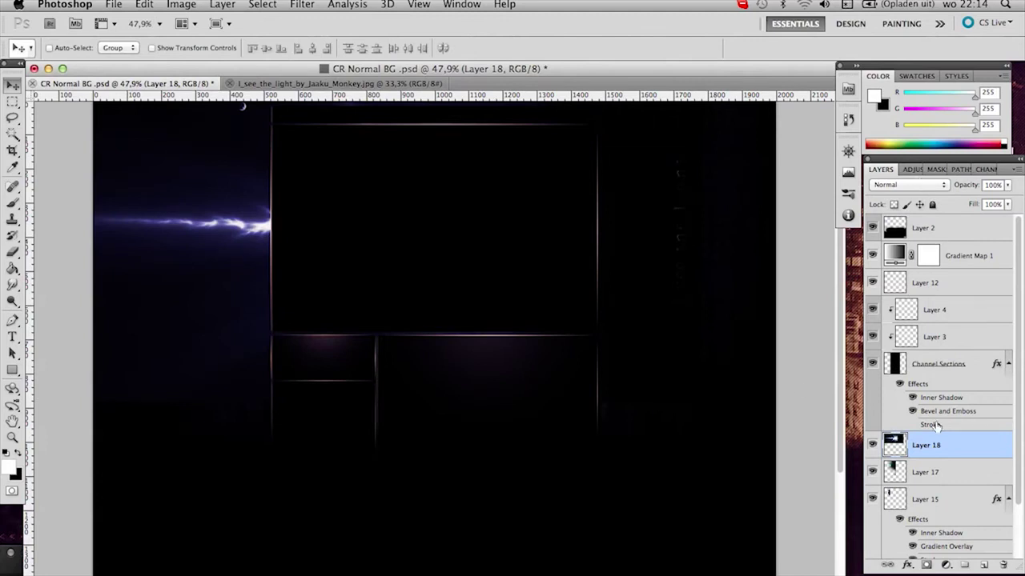
left_click_drag(938, 448, 921, 560)
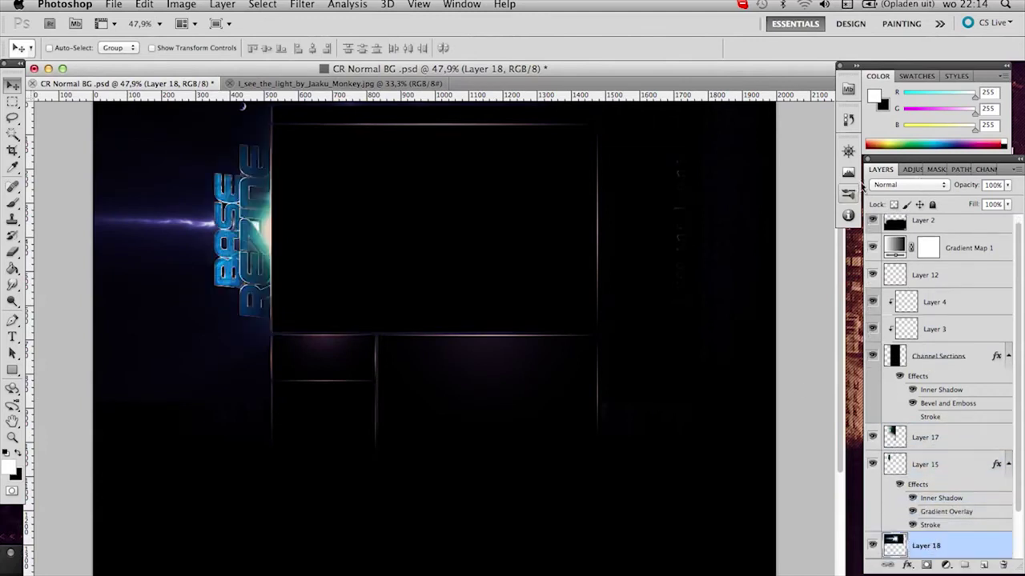
left_click(900, 185)
left_click(904, 294)
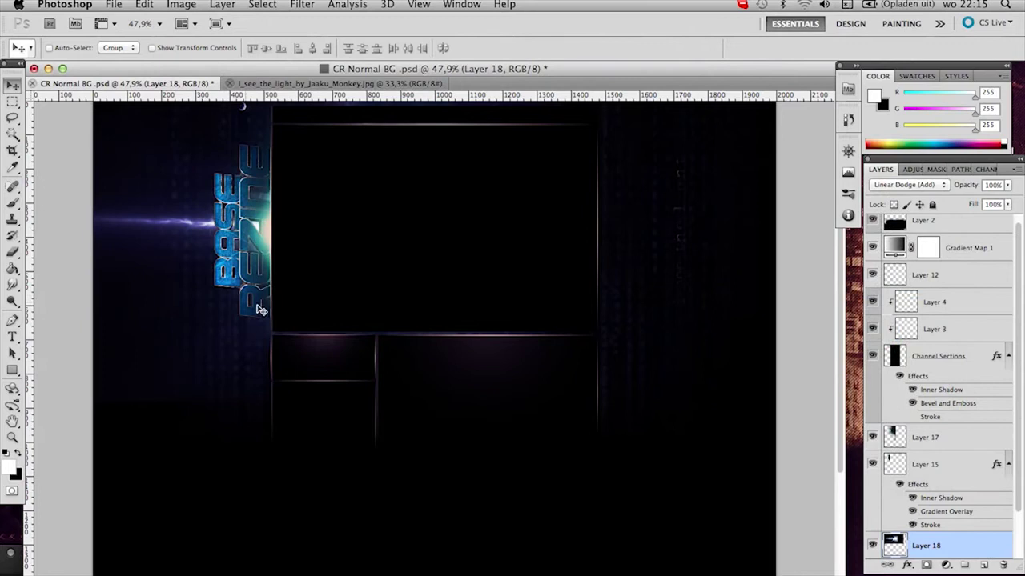
key("b")
key("ctrl+minus")
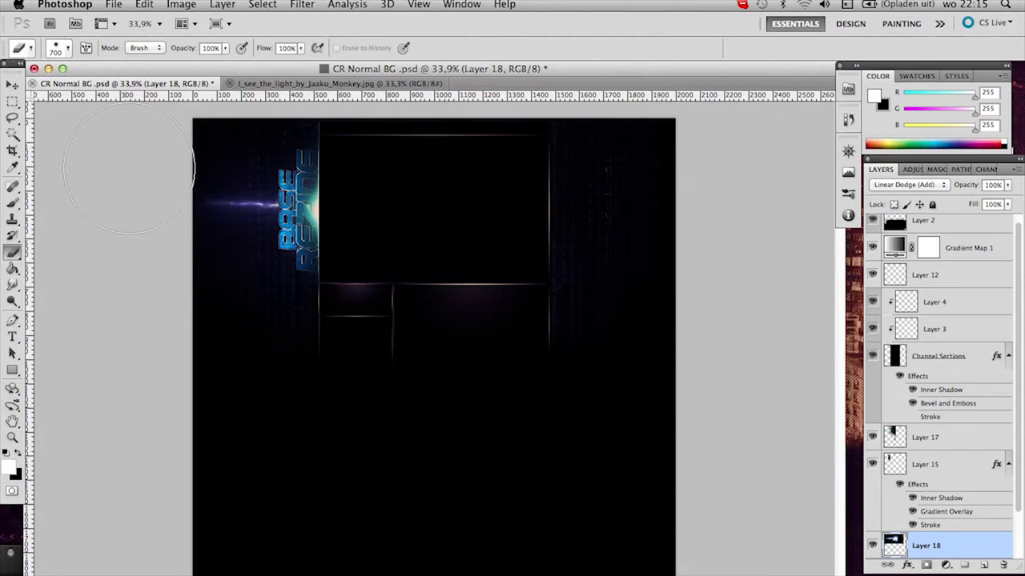
- Shift the light streak's hue slightly with Hue/Saturation
key("super+u")
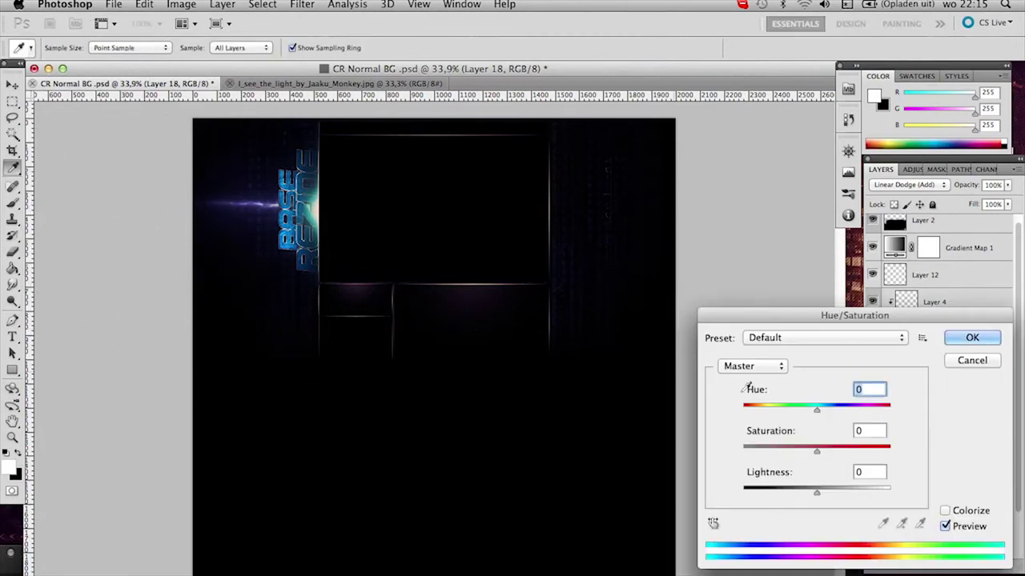
mouse_move(817, 413)
left_mouse_down()
mouse_move(792, 411)
mouse_move(802, 412)
left_mouse_up()
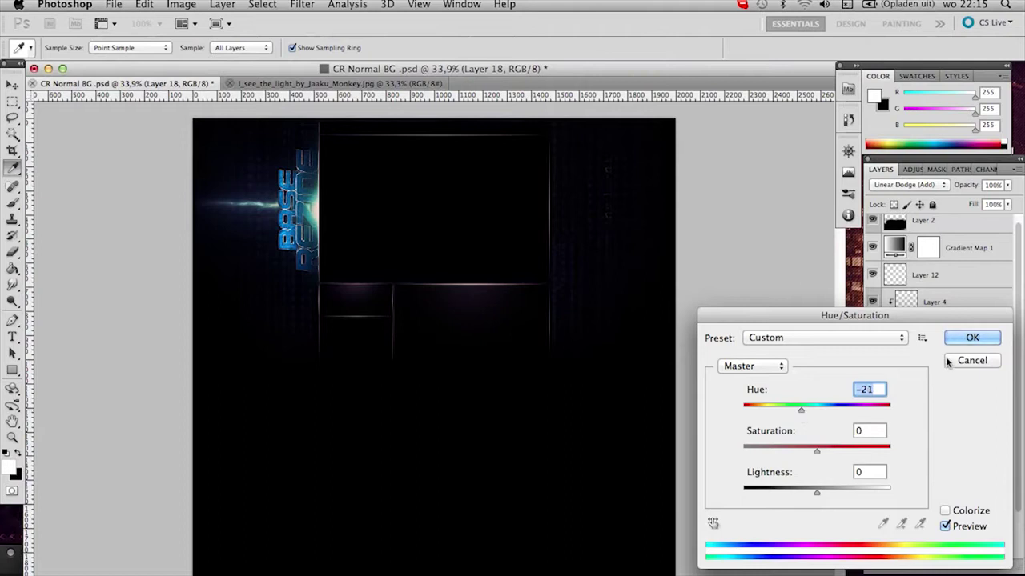
key("Return")
key("b")
scroll(432, 176, "up", 2)
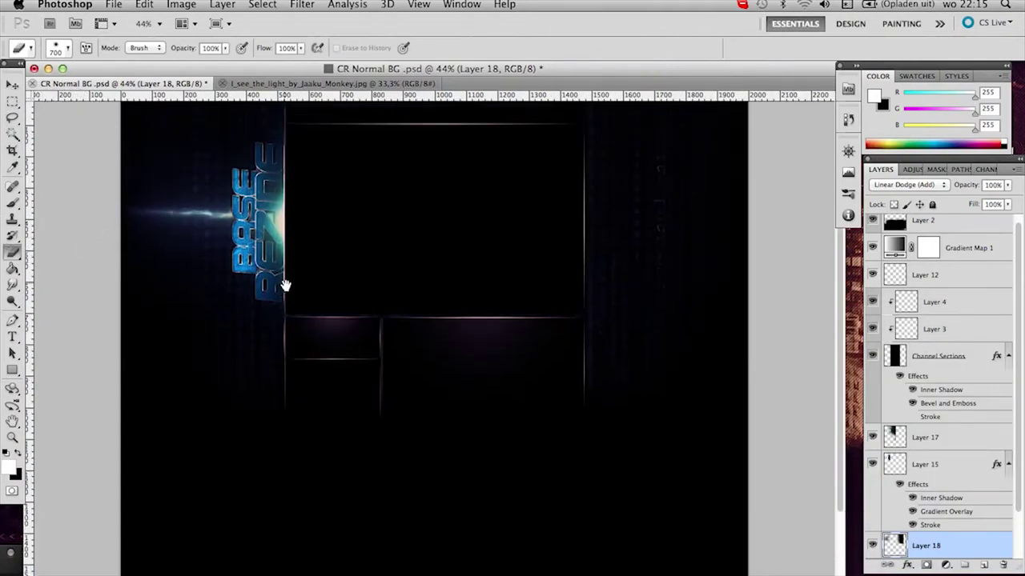
- Tilt the light streak about 4 degrees
key("super+t")
left_click_drag(738, 245, 741, 278)
key("Return")
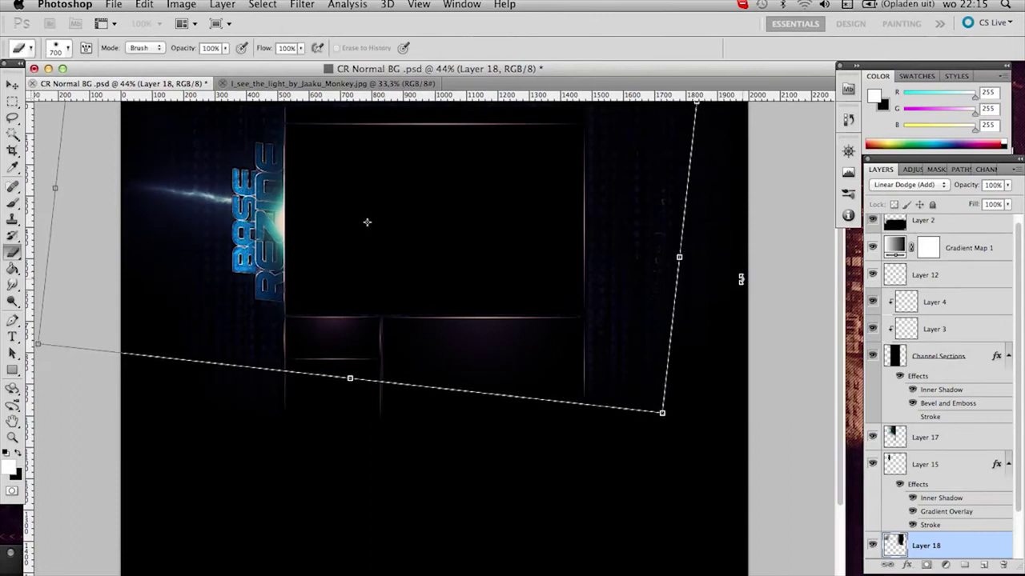
key("v")
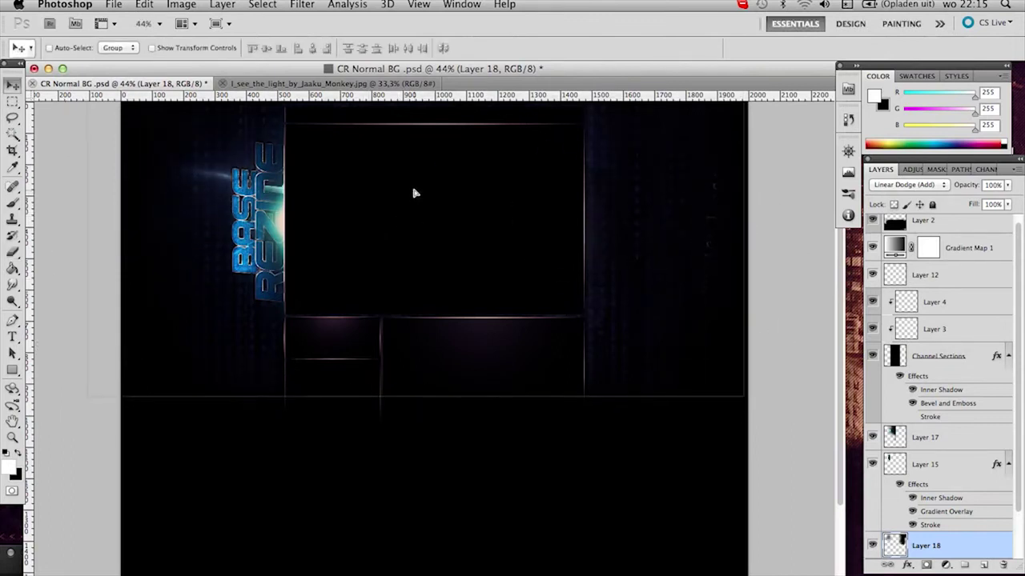
key("b")
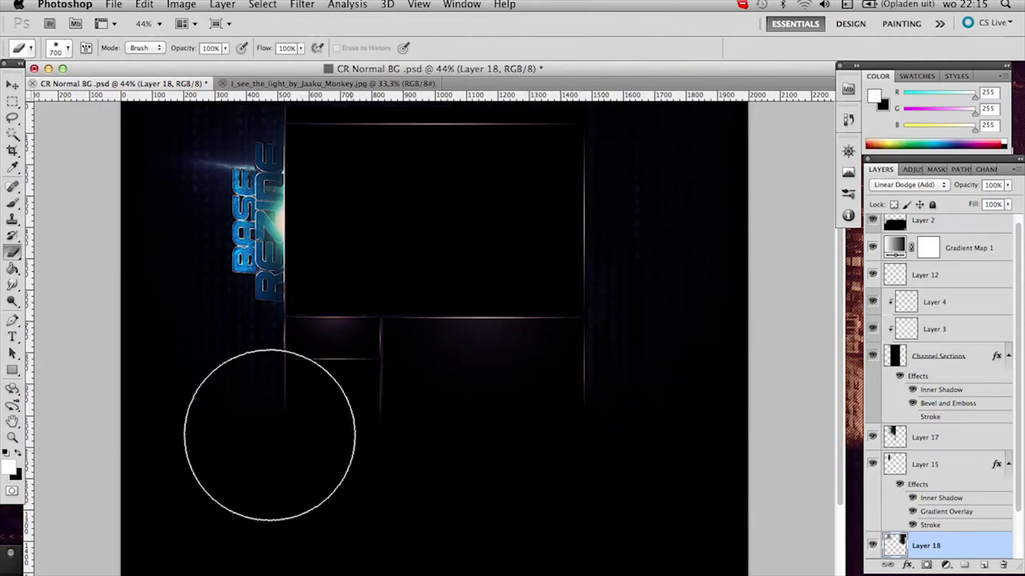
- Duplicate the light streak, flip the copy vertically, and nudge it down three steps
key("super+j")
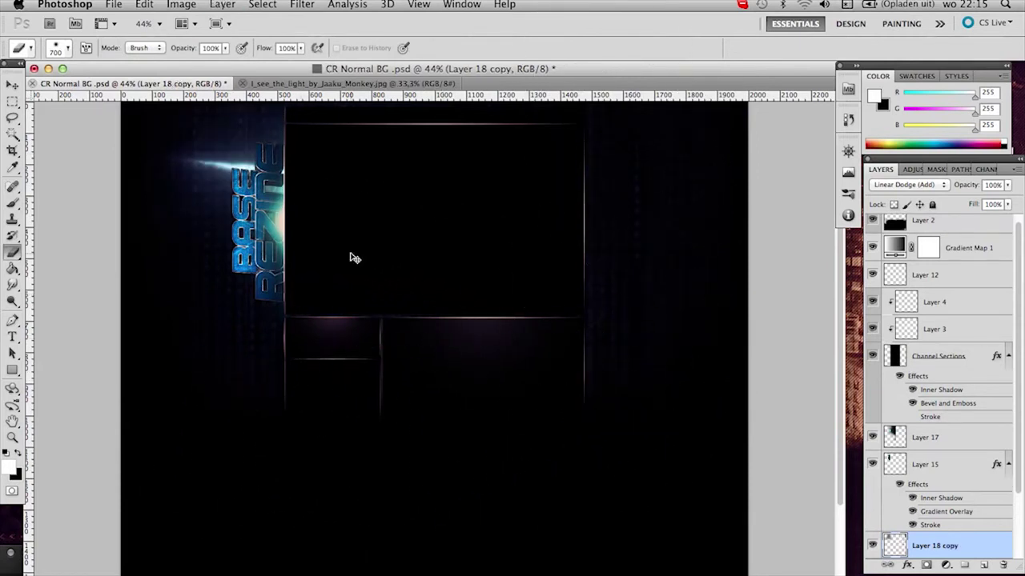
key("super+t")
right_click(280, 240)
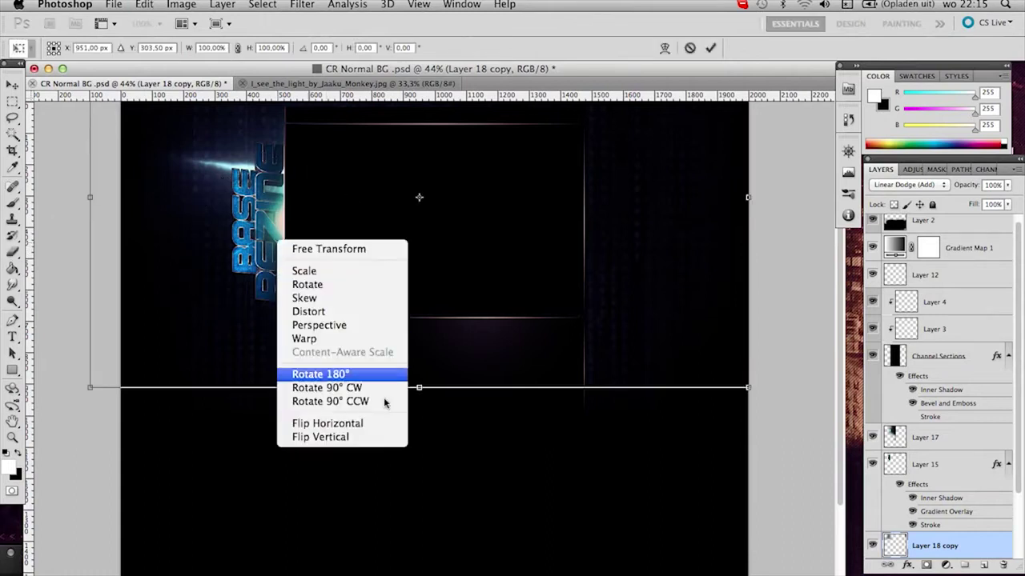
left_click(383, 437)
key("Return")
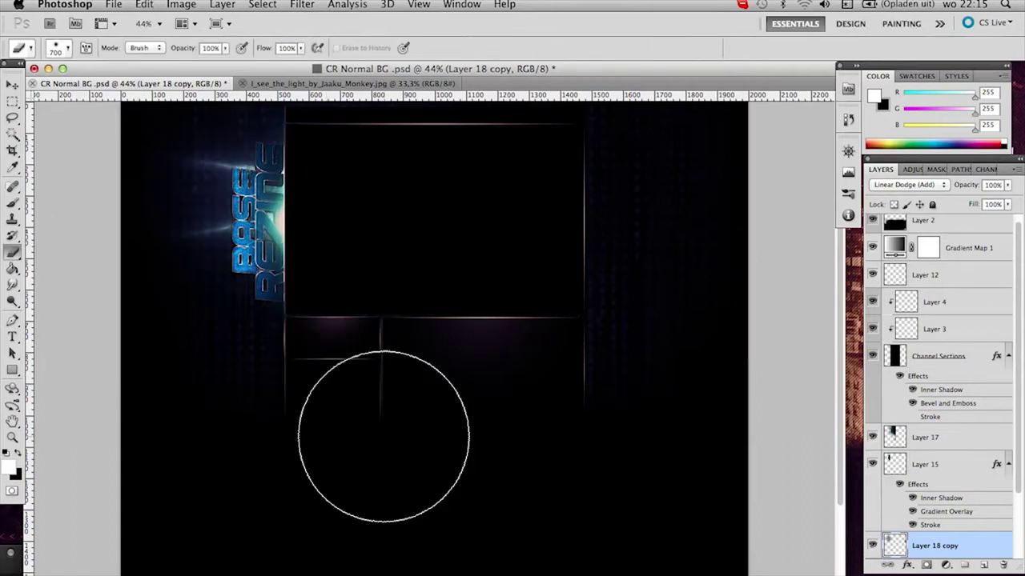
key("v")
key("shift+Down")
key("shift+Down")
key("shift+Down")
key("shift+Down")
key("shift+Down")
key("shift+Down")
key("shift+Down")
key("shift+Down")
key("shift+Down")
key("shift+Down")
key("shift+Down")
key("shift+Down")
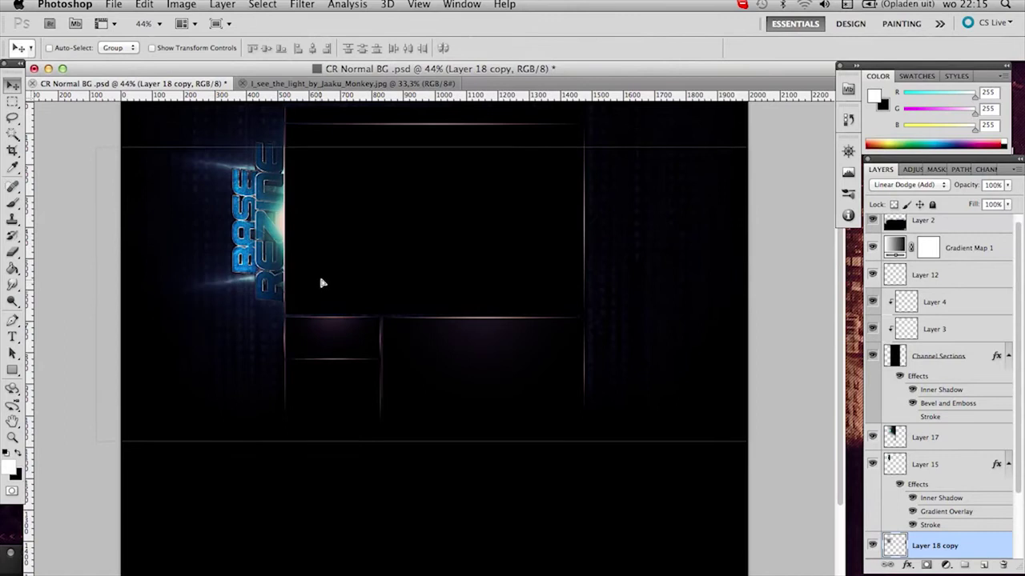
key("shift+Down")
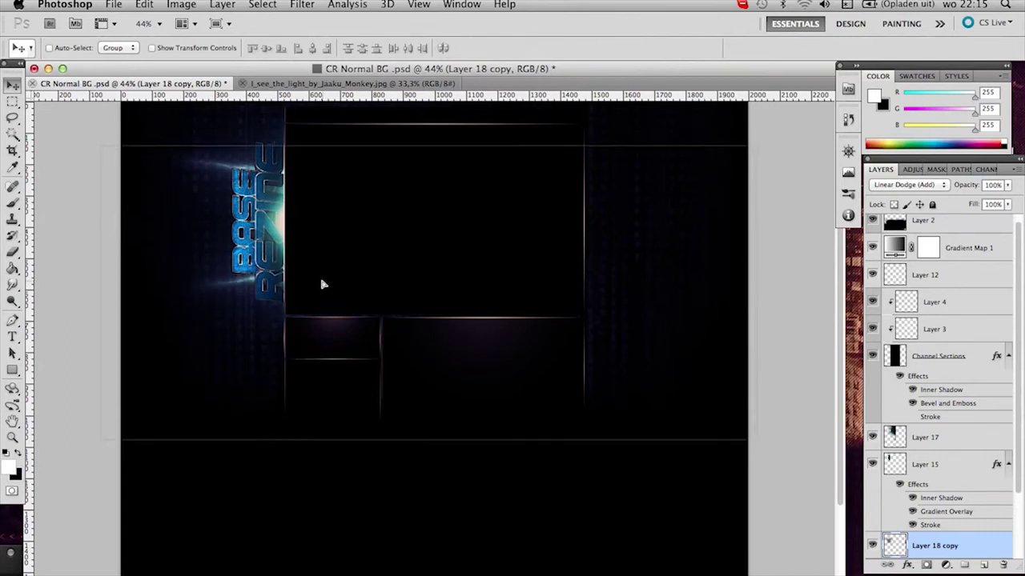
key("shift+Down")
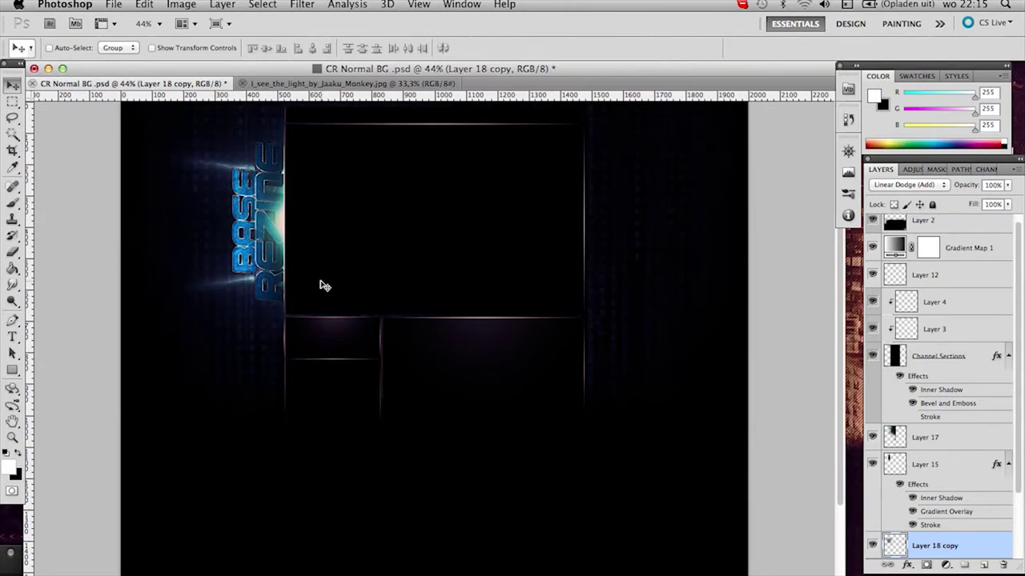
- Close the light image and open Burst 1.jpg after previewing files in Light strokes
left_click(242, 83)
left_click(113, 4)
left_click(124, 36)
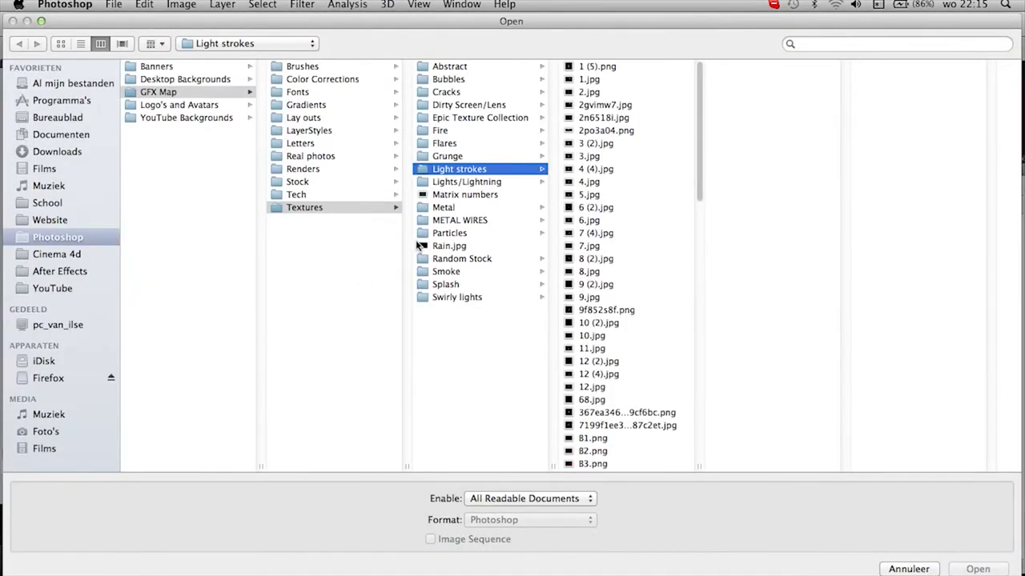
key("Right")
scroll(613, 275, "down", 5)
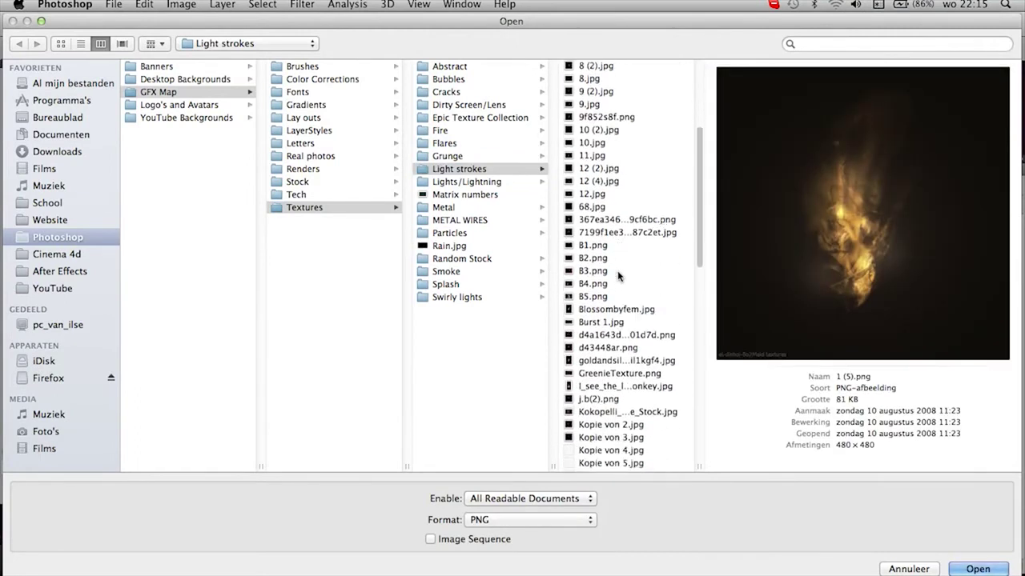
left_click(617, 280)
key("Down")
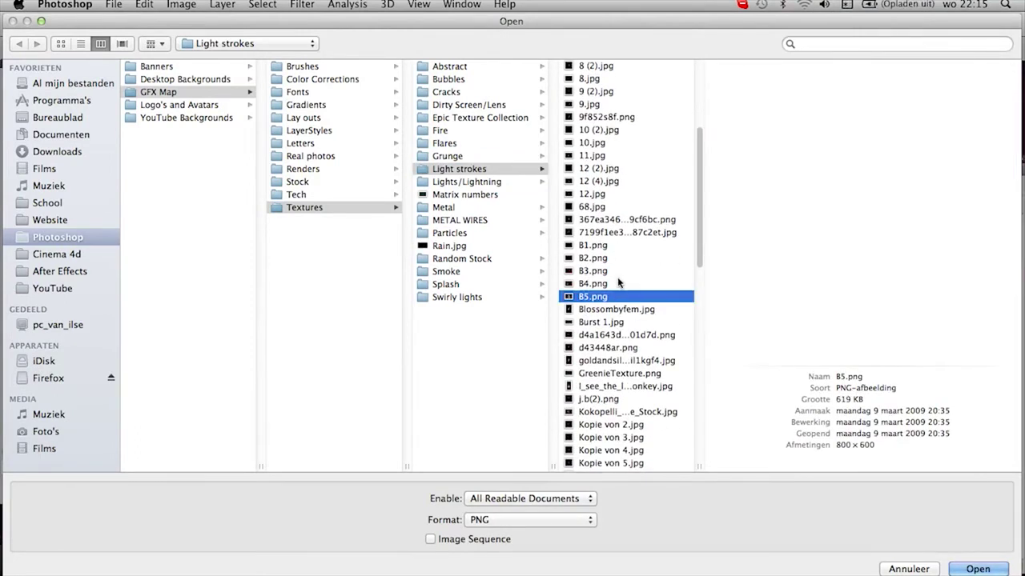
key("Down")
key("Down")
key("Down")
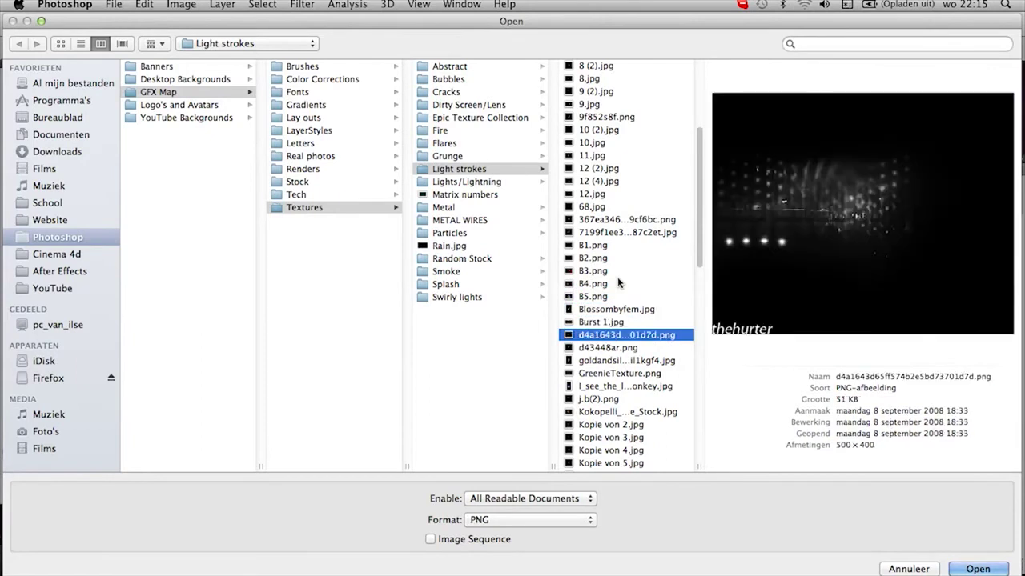
key("Down")
key("Down")
key("Up")
key("Up")
key("Up")
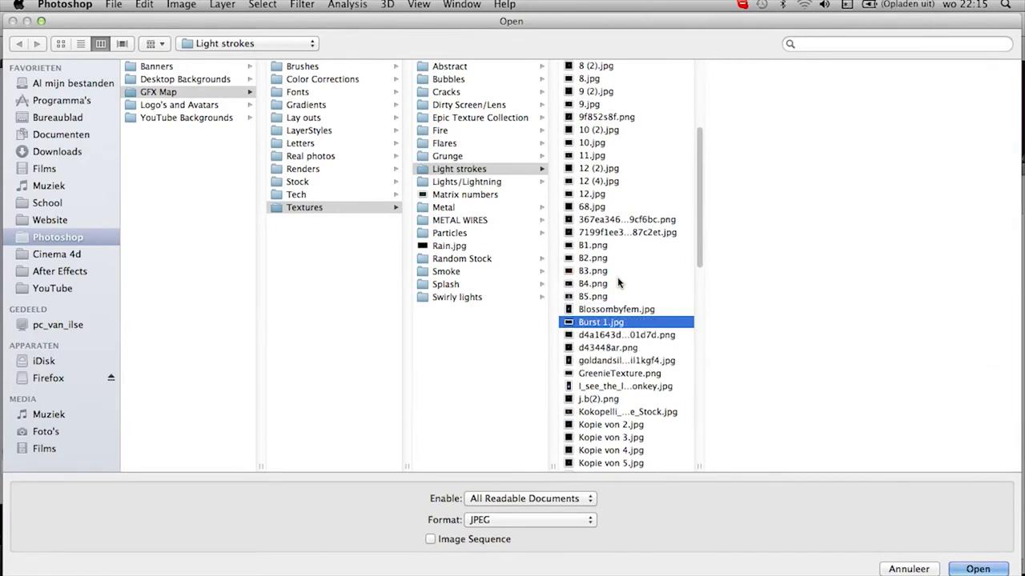
key("Return")
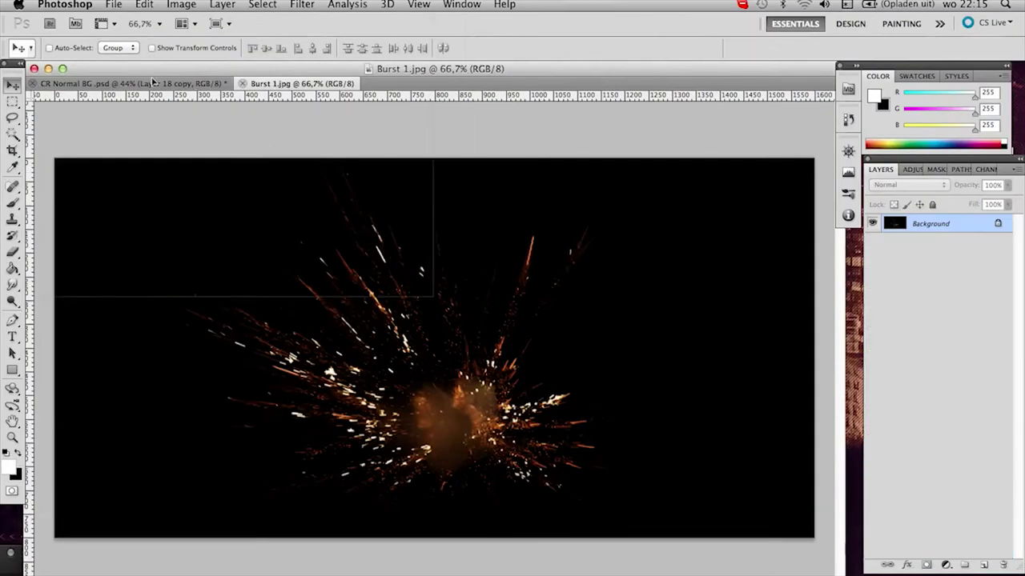
- Bring Burst 1 into CR Normal BG, rotate it 90° CCW, and blend it Linear Dodge (Add)
left_click_drag(152, 83, 377, 283)
key("ctrl+t")
right_click(375, 284)
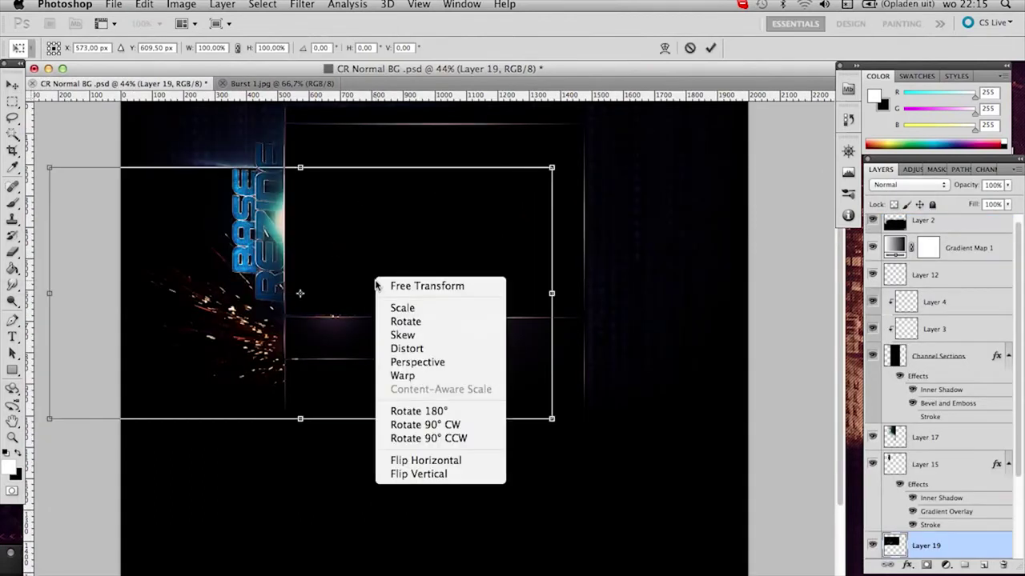
left_click(428, 438)
key("Return")
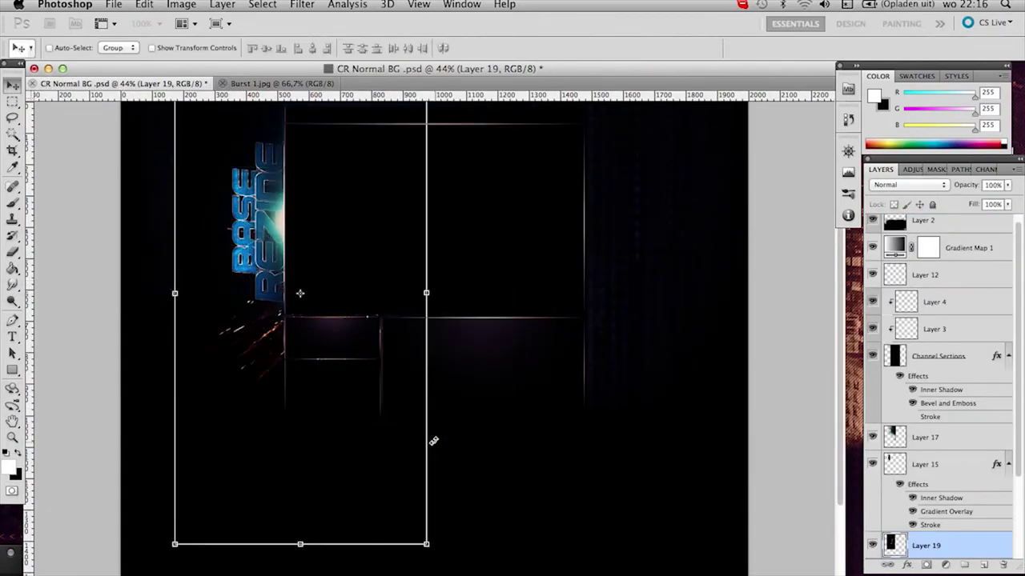
left_click(931, 185)
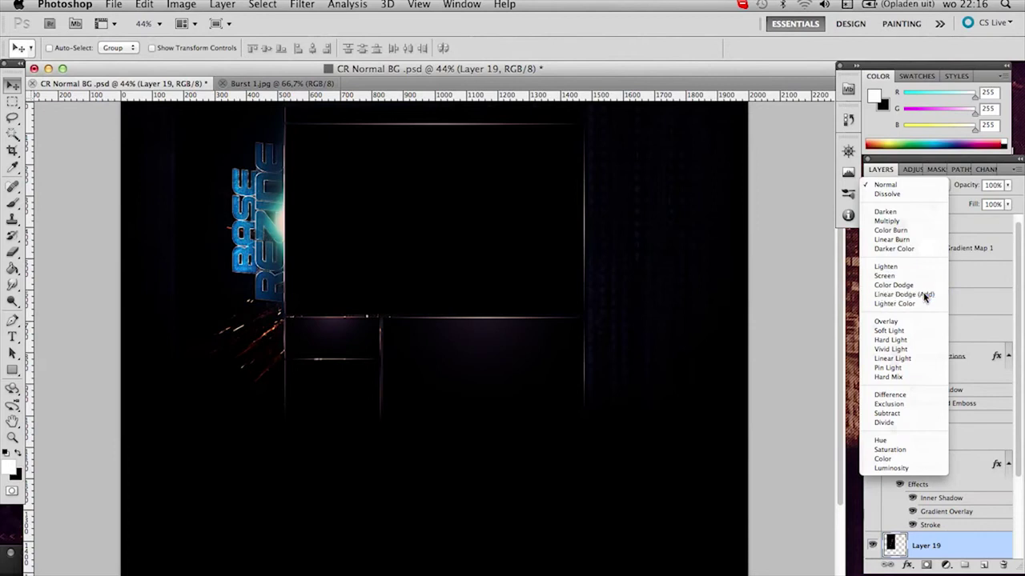
left_click(924, 293)
key("ctrl+u")
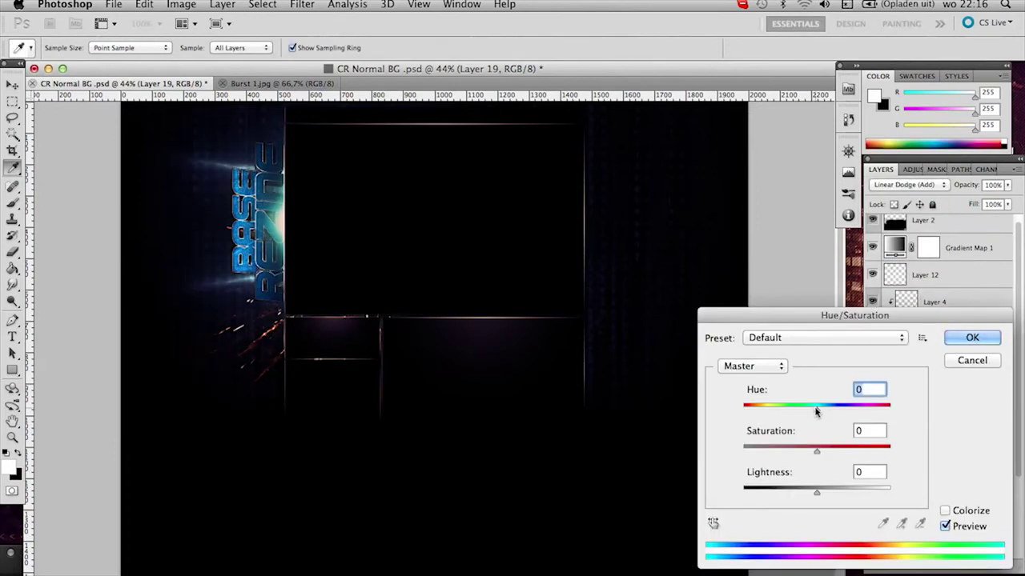
- Tint the burst blue with a +166 hue shift, place it by the logo, and erase stray sparks
left_click_drag(815, 411, 886, 412)
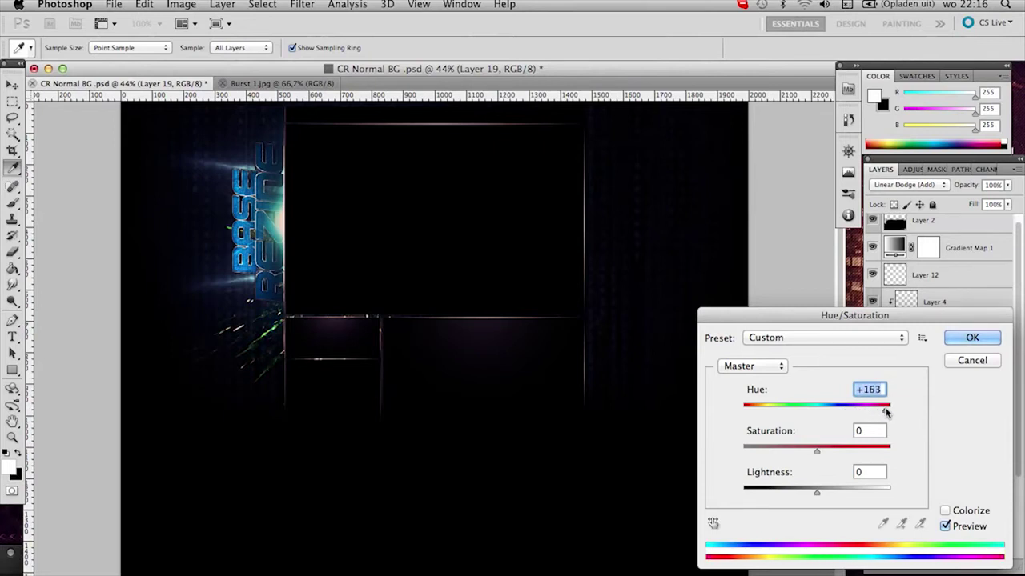
left_click(977, 341)
mouse_move(360, 258)
left_mouse_down()
mouse_move(345, 211)
mouse_move(355, 256)
left_mouse_up()
key("e")
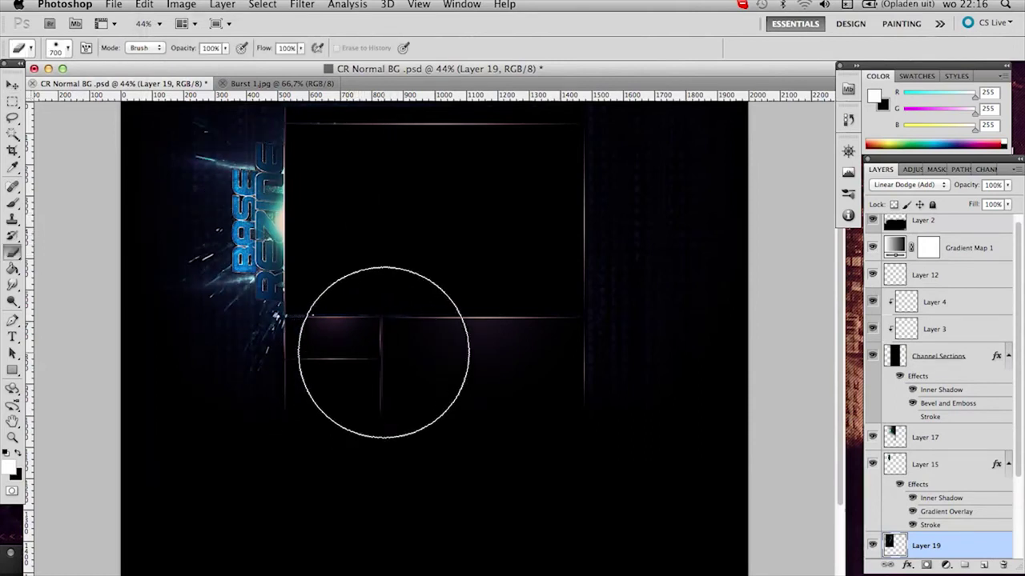
mouse_move(384, 361)
left_mouse_down()
mouse_move(213, 424)
mouse_move(240, 408)
mouse_move(411, 406)
mouse_move(447, 392)
mouse_move(389, 401)
mouse_move(399, 412)
mouse_move(448, 395)
mouse_move(408, 390)
mouse_move(528, 376)
left_mouse_up()
mouse_move(411, 160)
left_mouse_down()
mouse_move(348, 88)
mouse_move(315, 87)
mouse_move(252, 25)
mouse_move(171, 24)
mouse_move(148, 46)
mouse_move(325, 46)
mouse_move(290, 103)
mouse_move(192, 106)
mouse_move(273, 96)
mouse_move(222, 97)
left_mouse_up()
- Duplicate the burst layer and begin transforming the copy for flipping
key("super+j")
key("super+t")
right_click(265, 228)
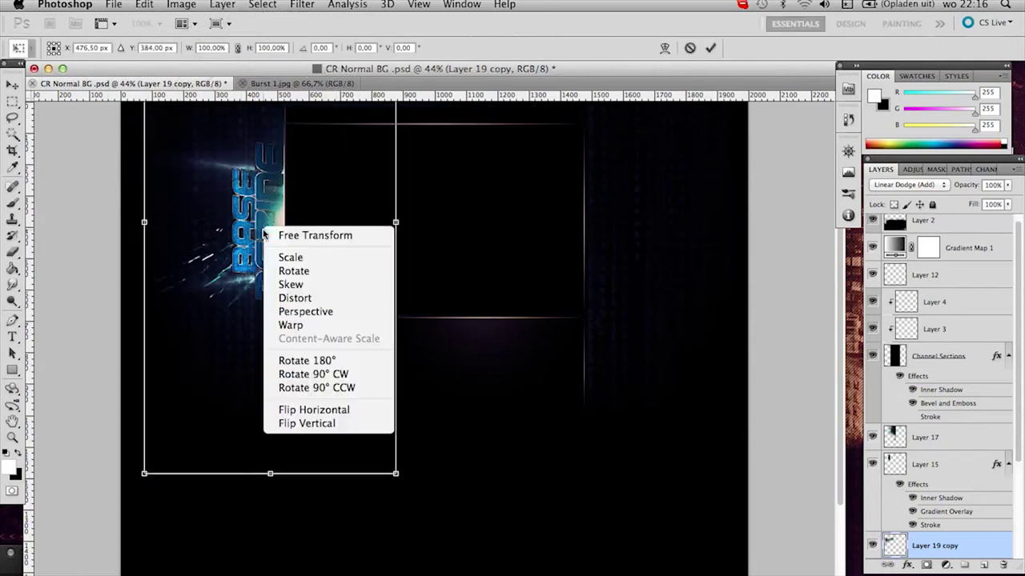
- Flip the burst copy vertically, merge it with Layer 19 lower in the stack, and blend Linear Dodge (Add)
left_click(326, 423)
key("Return")
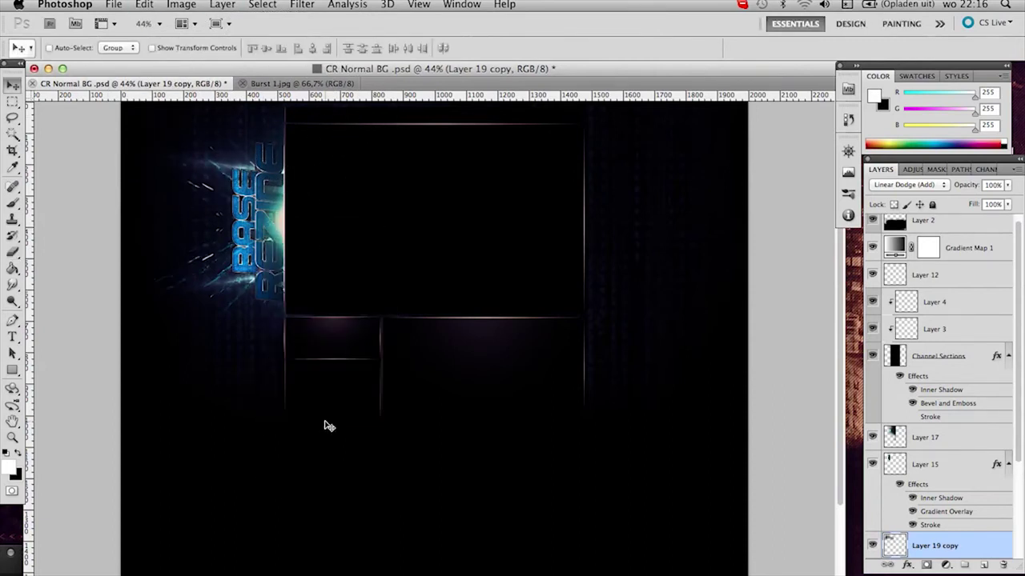
scroll(978, 506, "down", 5)
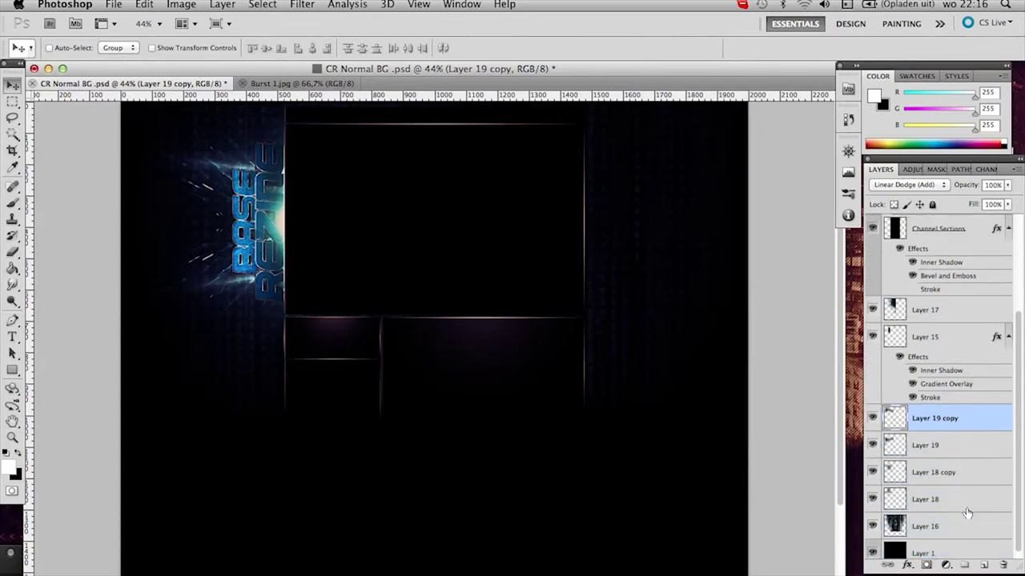
left_click(927, 438, "shift")
left_click_drag(935, 419, 939, 502)
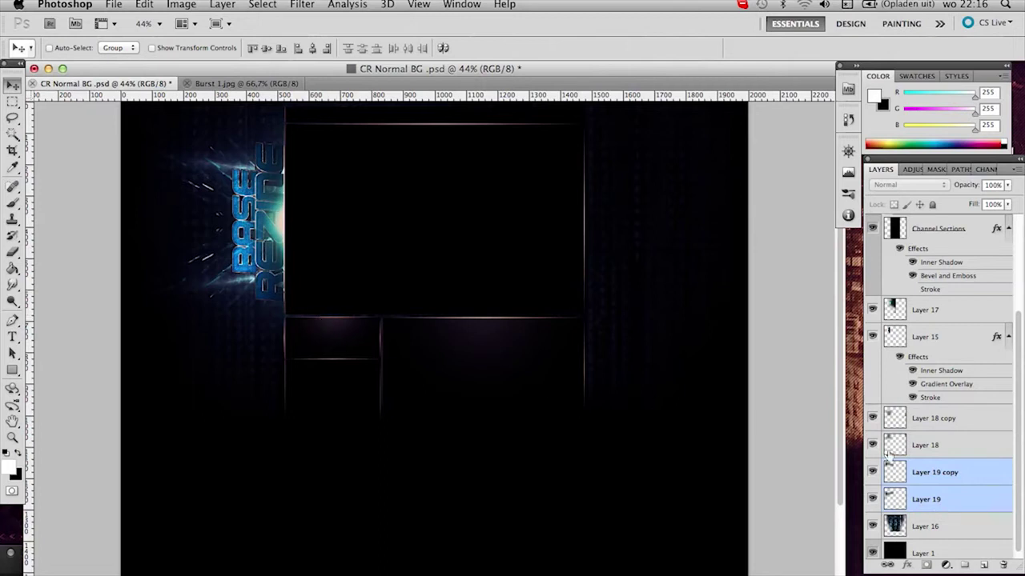
right_click(964, 484)
left_click(930, 548)
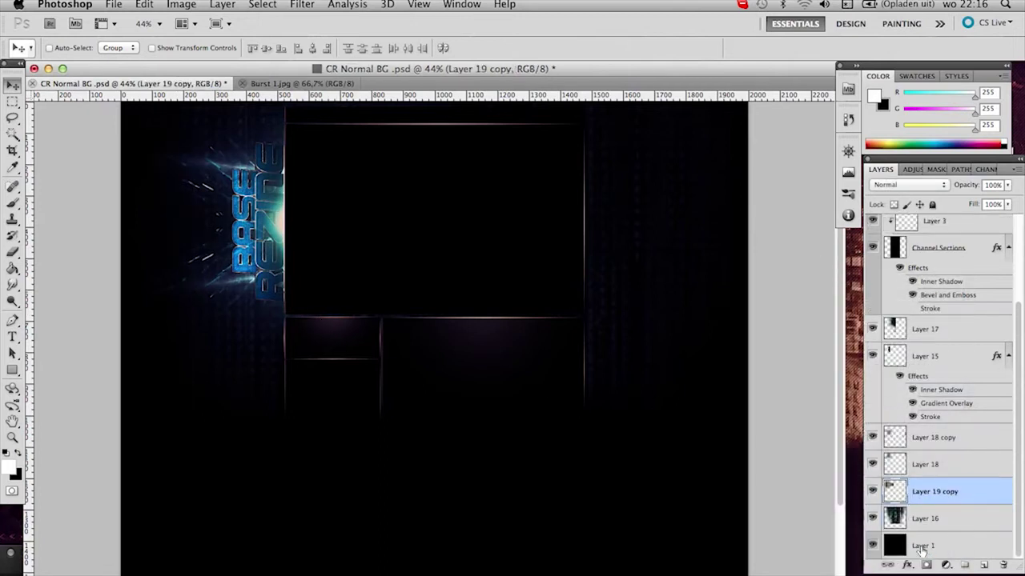
left_click(905, 185)
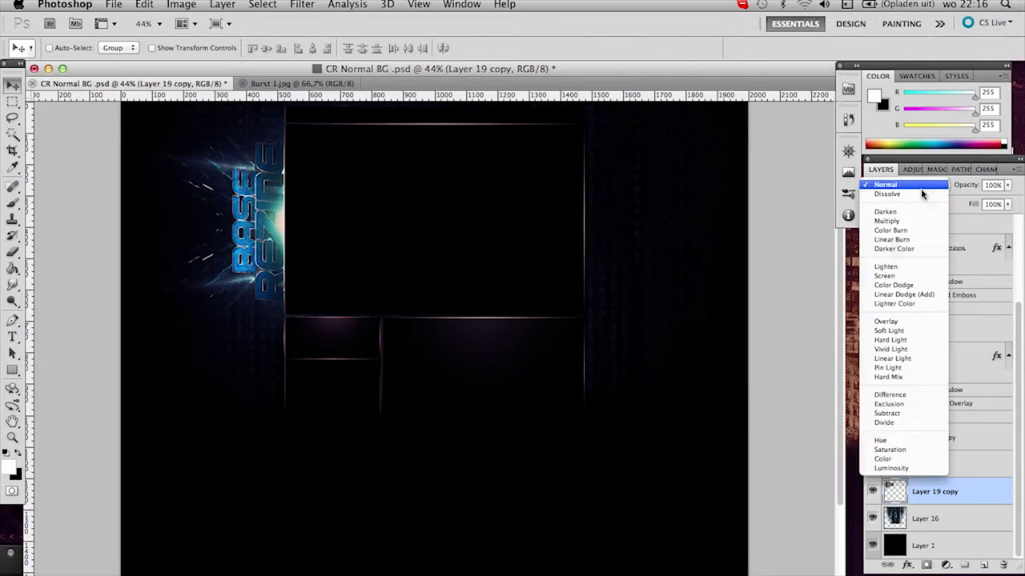
left_click(904, 294)
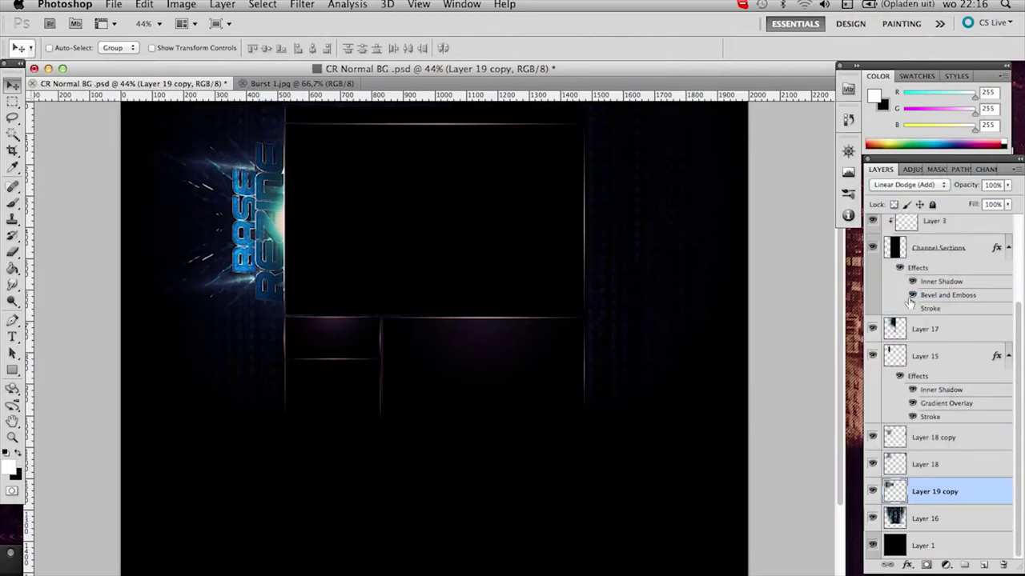
- Brighten the burst by merging several duplicates in Linear Dodge (Add), then close Burst 1.jpg
key("super+j")
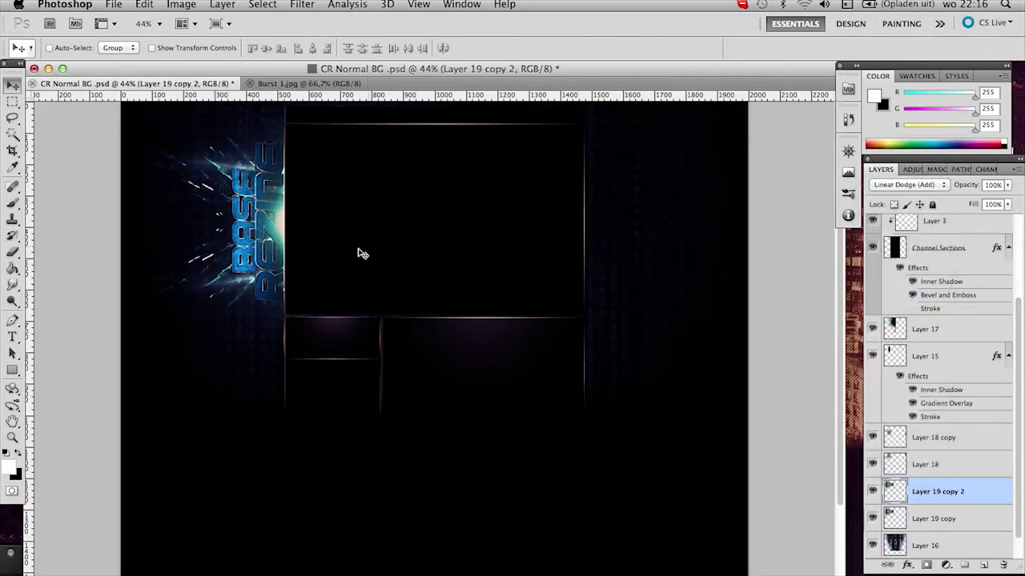
key("super+j")
key("super+j")
key("super+j")
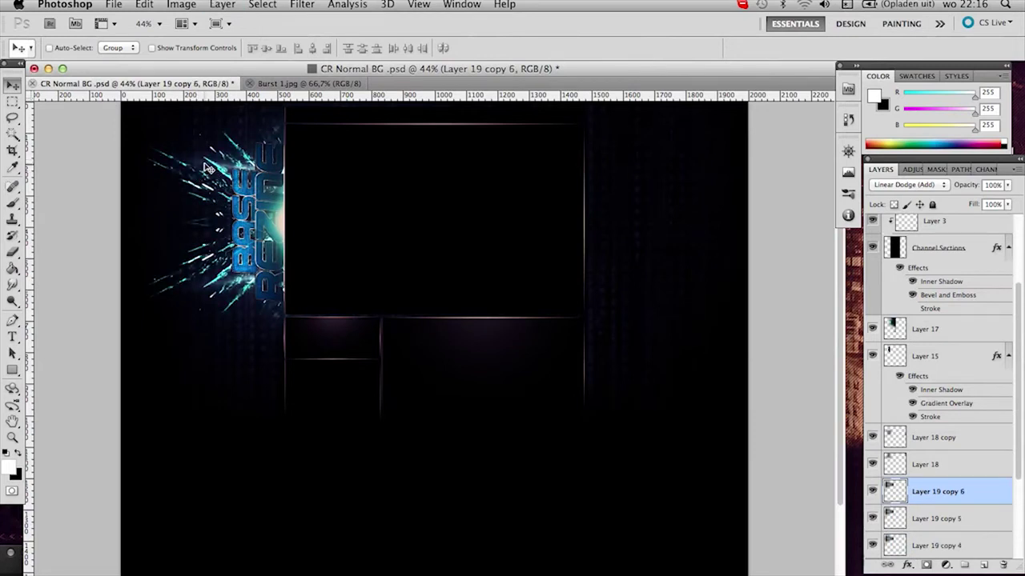
scroll(905, 481, "down", 3)
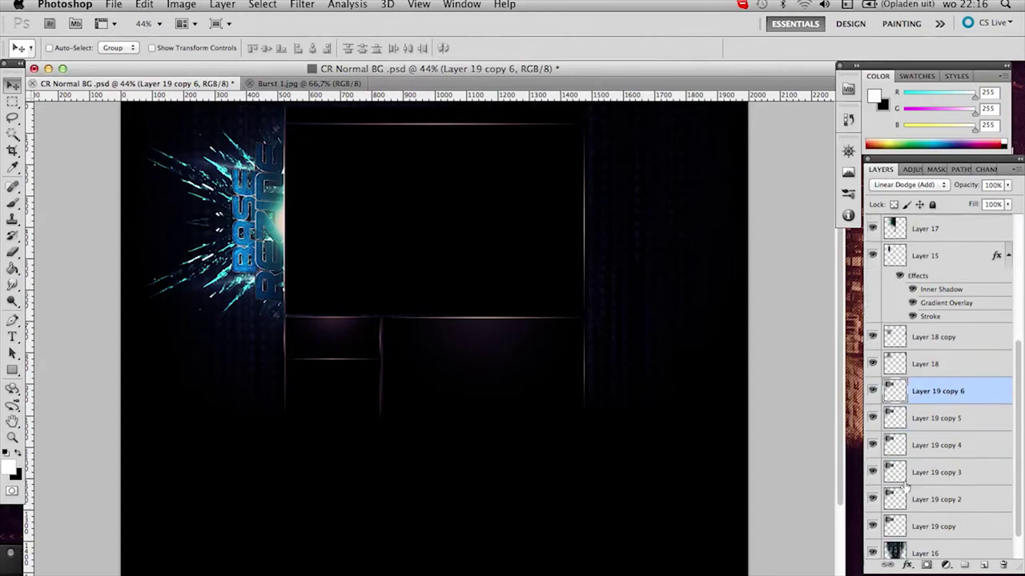
left_click(936, 522, "shift")
right_click(937, 522)
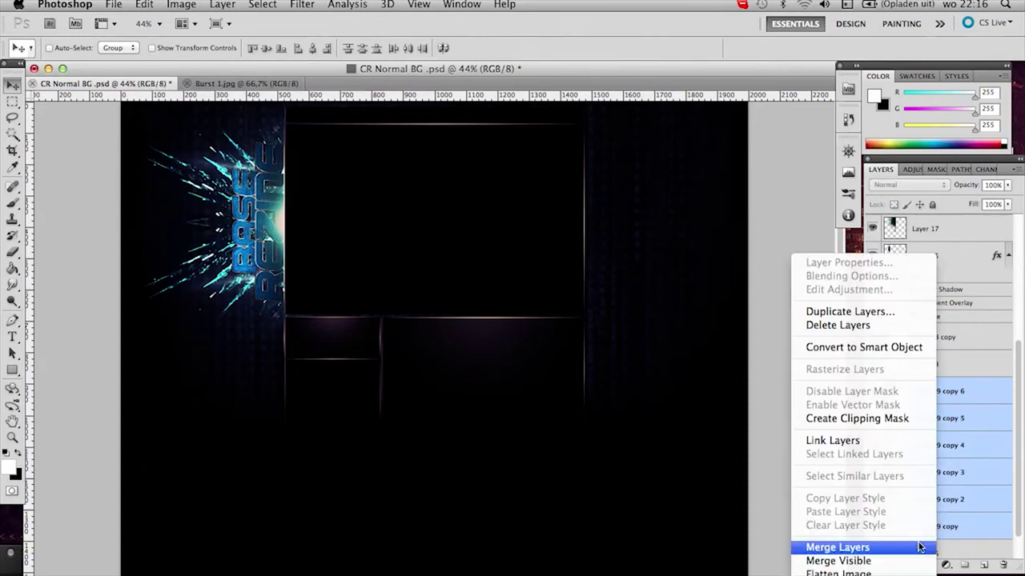
left_click(920, 547)
left_click(909, 185)
left_click(905, 295)
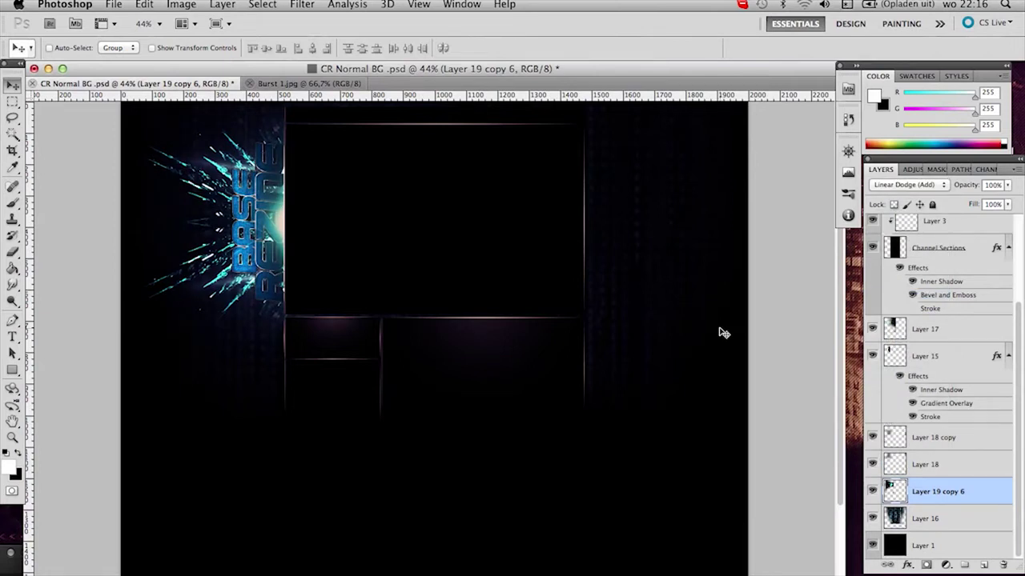
left_click(250, 84)
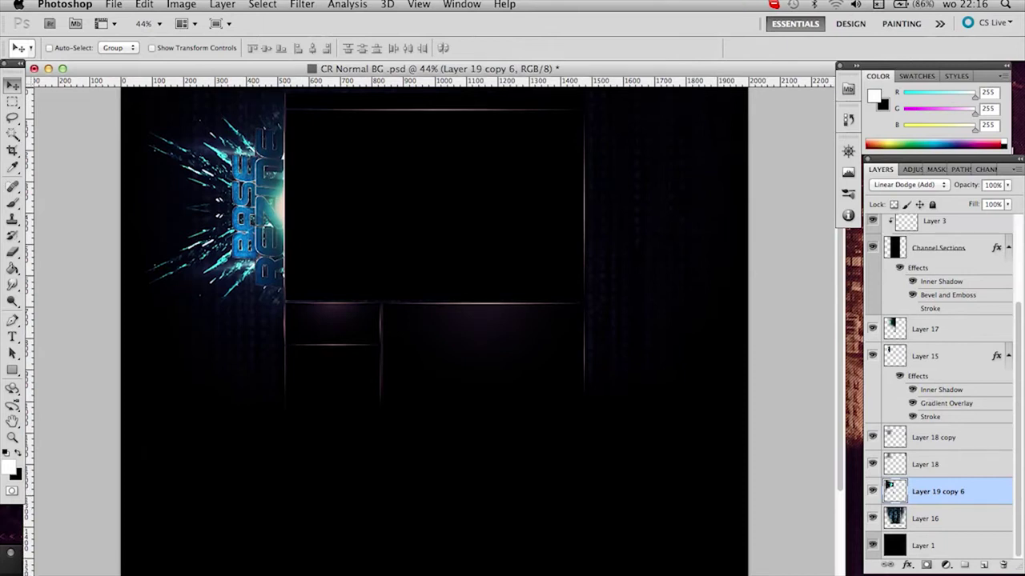
left_click(116, 4)
- Browse the Light strokes folder previews and open Kopie von 3.jpg
left_click(132, 37)
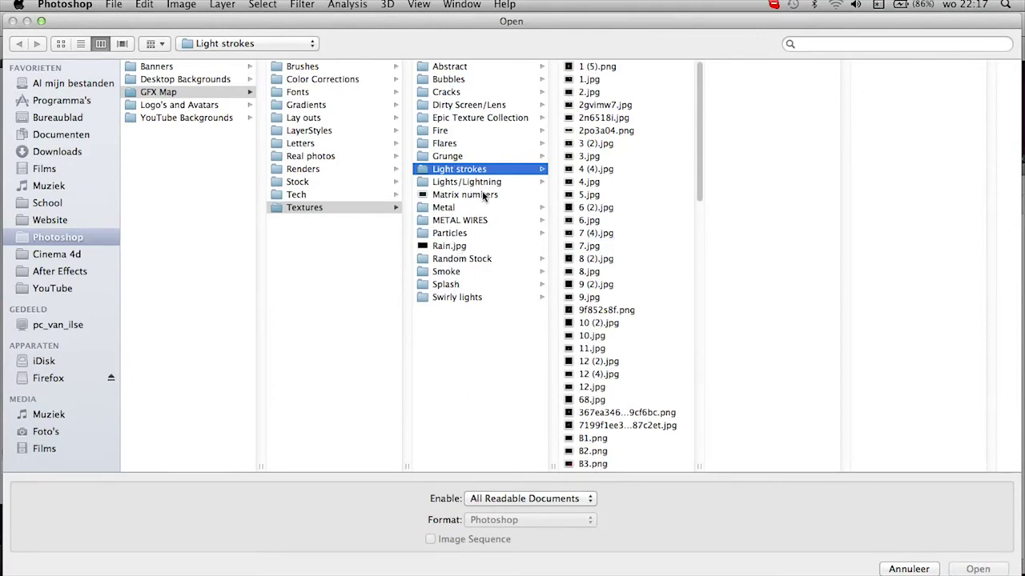
left_click(592, 258)
scroll(592, 264, "down", 5)
left_click(593, 263)
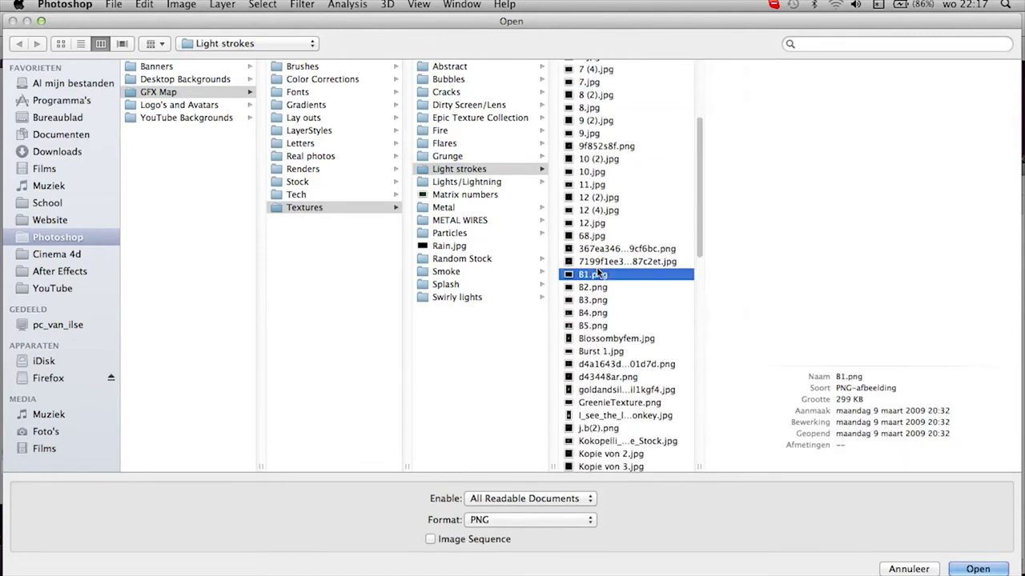
left_click(595, 302)
scroll(595, 309, "down", 5)
left_click(595, 309)
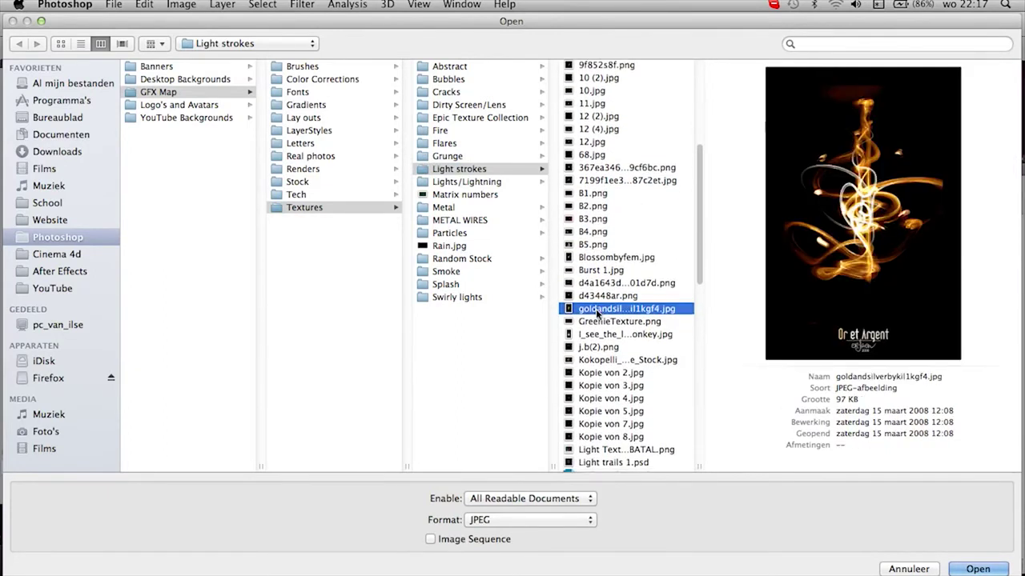
left_click(595, 309)
scroll(595, 309, "down", 1)
left_click(595, 309)
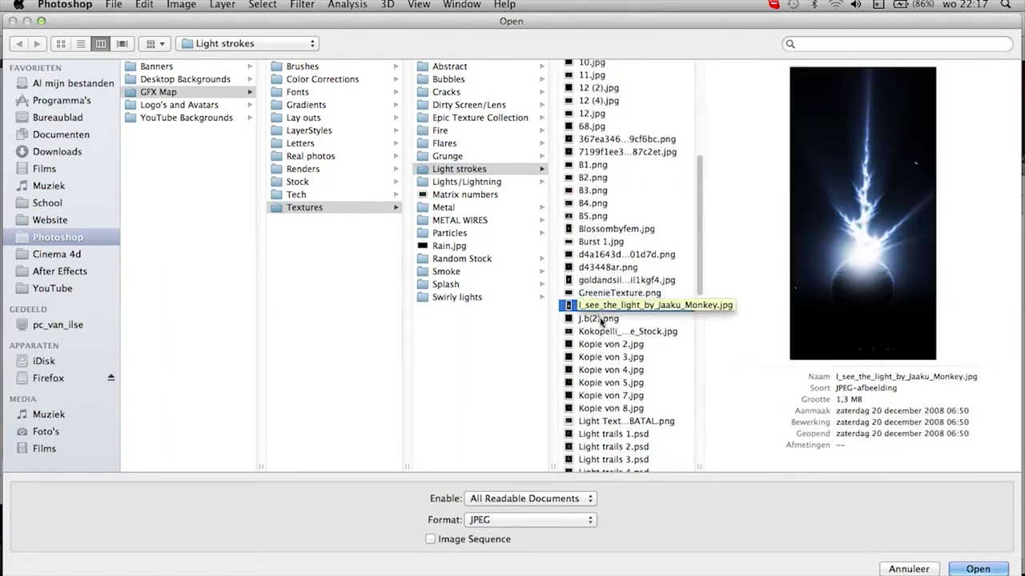
left_click(605, 333)
left_click(614, 345)
left_click(617, 357)
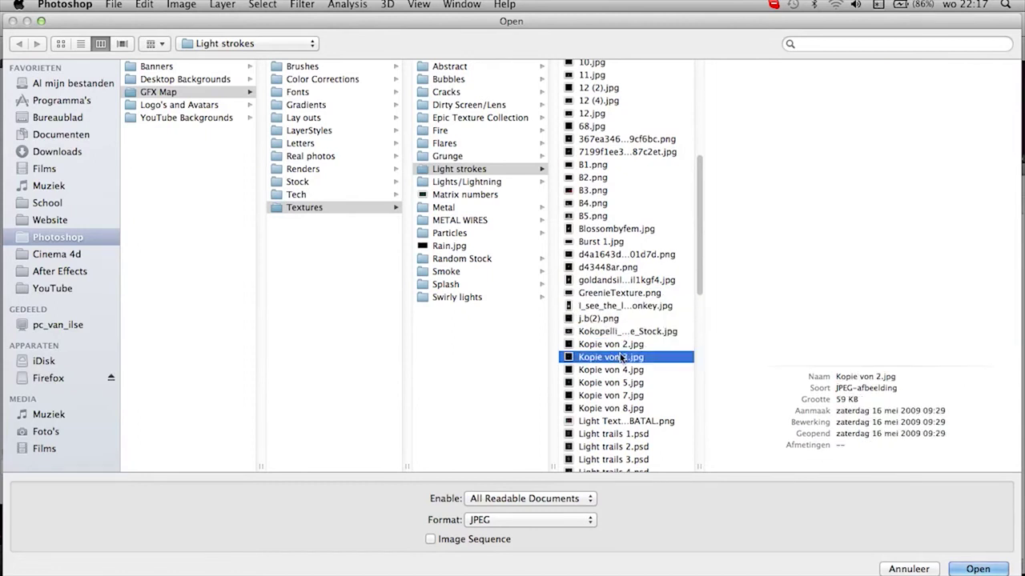
scroll(622, 358, "down", 2)
scroll(622, 358, "down", 1)
double_click(614, 321)
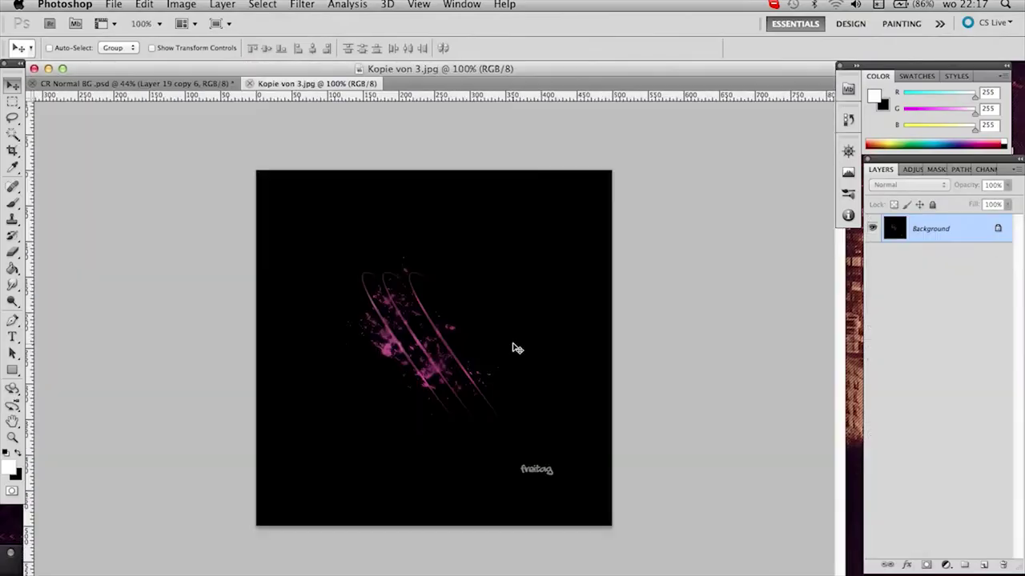
- In CR Normal BG, rotate the light strokes a quarter turn and move them onto the logo
left_click(181, 86)
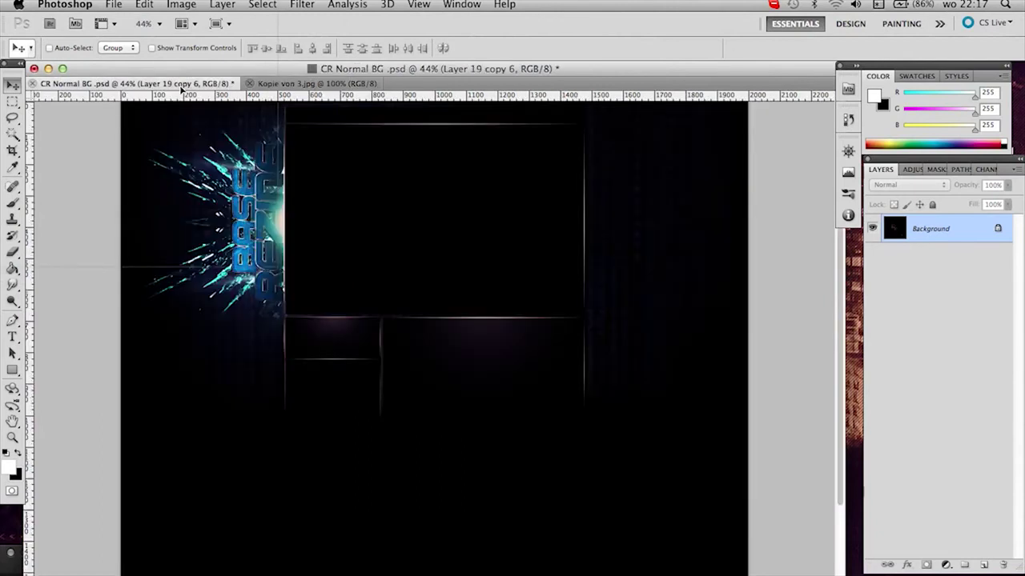
key("ctrl+t")
right_click(353, 332)
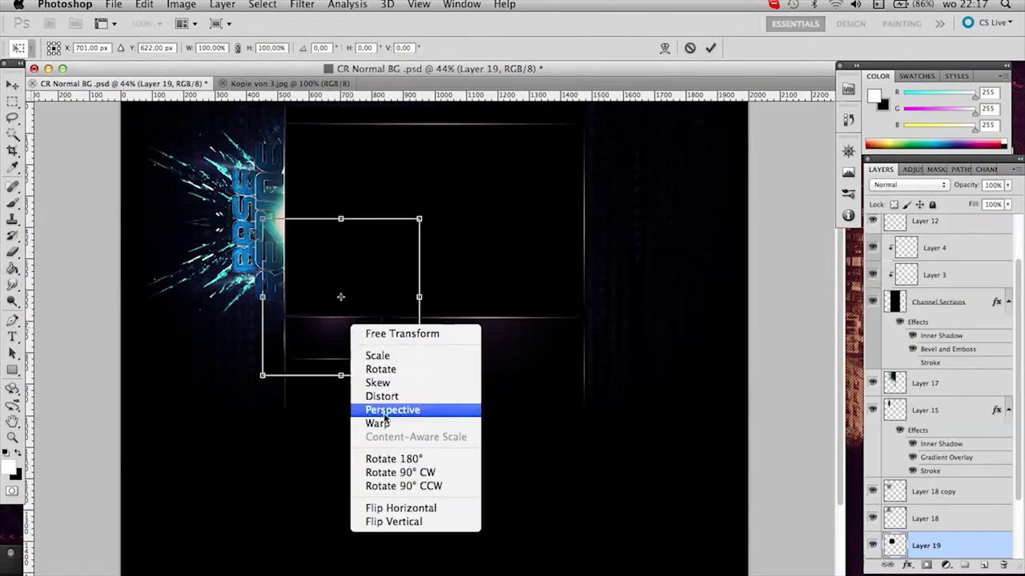
left_click(406, 483)
left_click_drag(396, 356, 274, 328)
key("Return")
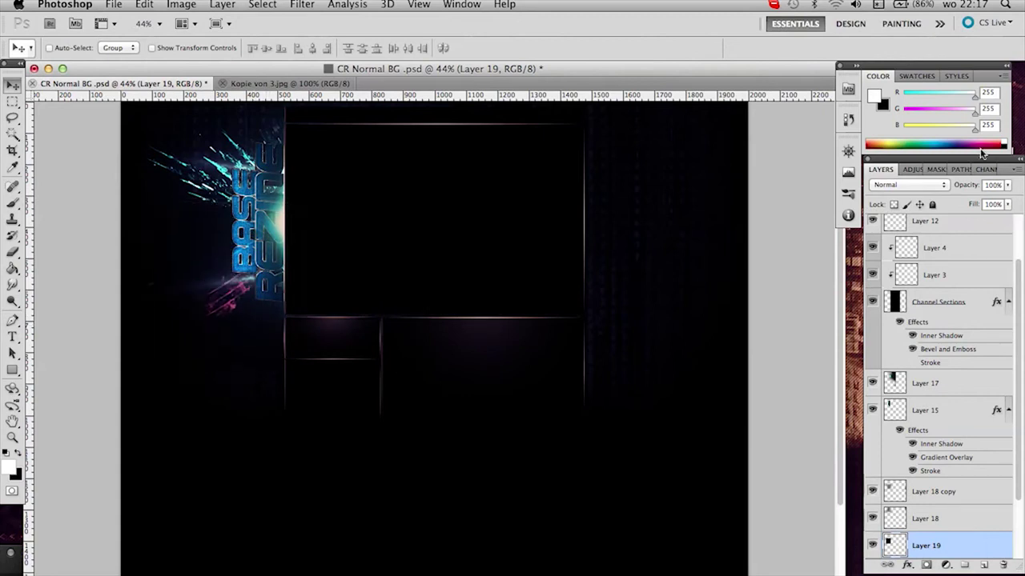
- Set Layer 19 to Linear Dodge (Add), move it above Layer 17, and place it beside the logo
left_click(903, 185)
left_click(903, 294)
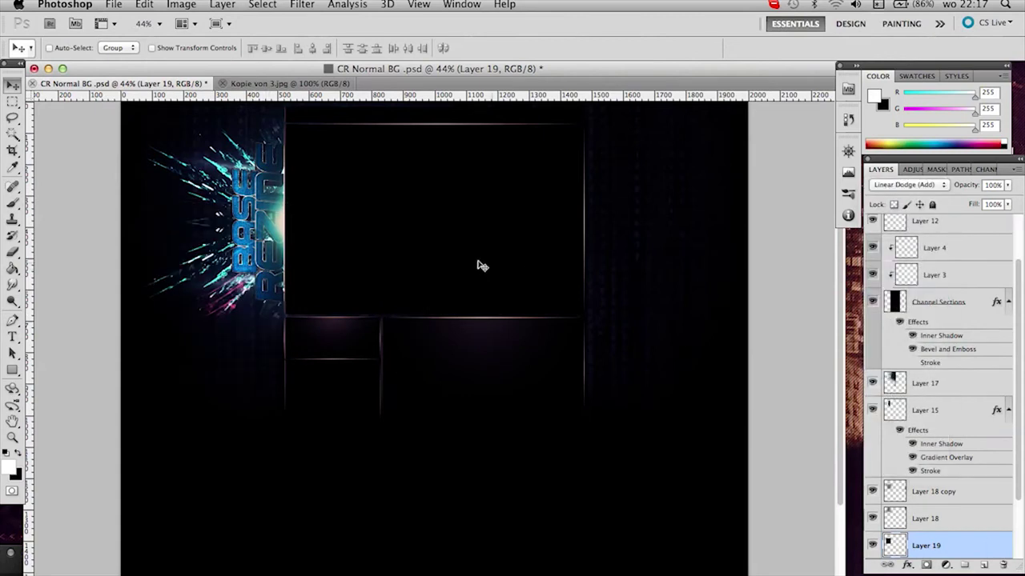
key("b")
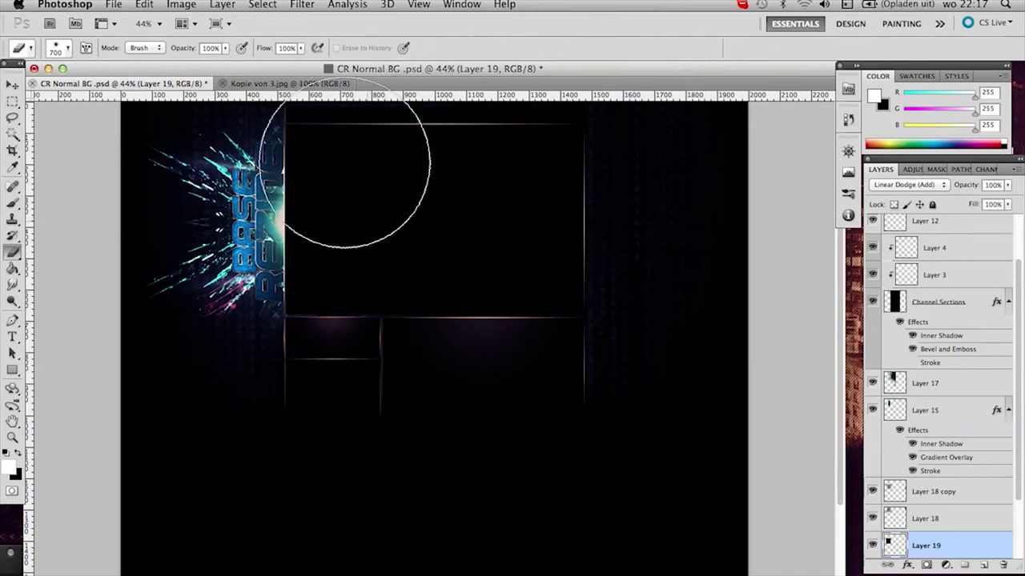
key("v")
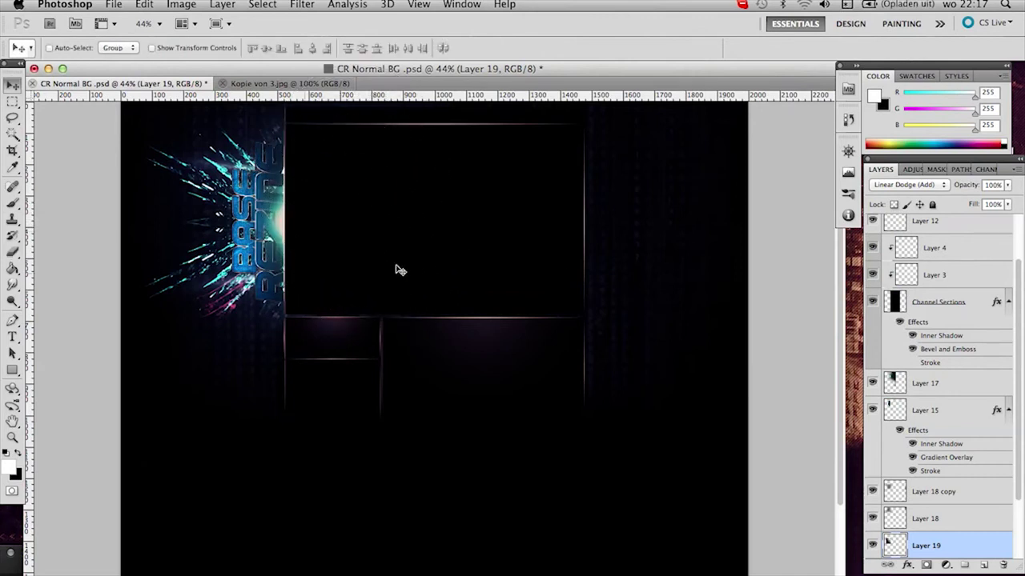
left_click_drag(945, 547, 942, 371)
left_click_drag(229, 277, 260, 270)
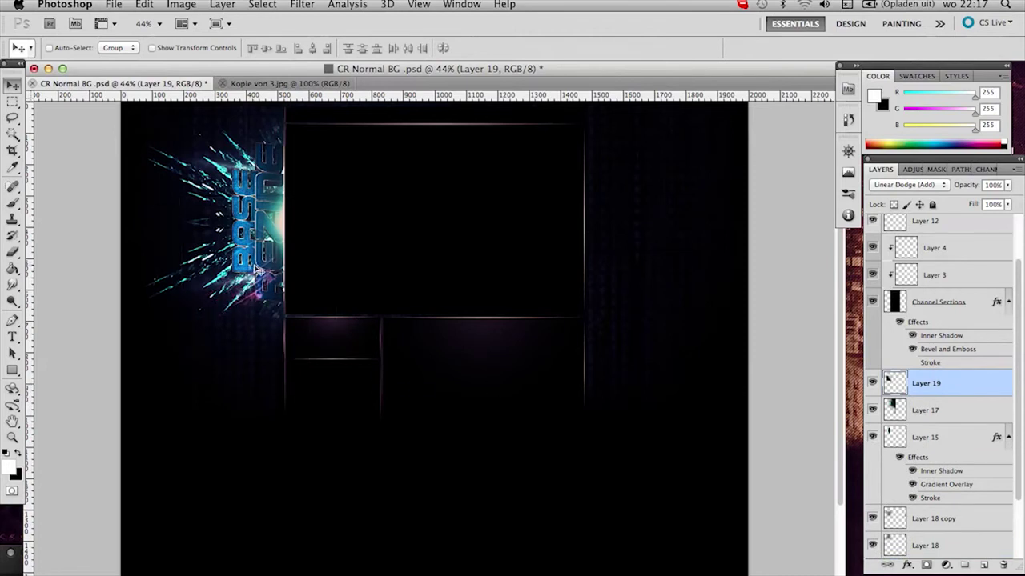
- Shift the light strokes' hue to -139 to make them cyan
key("super+u")
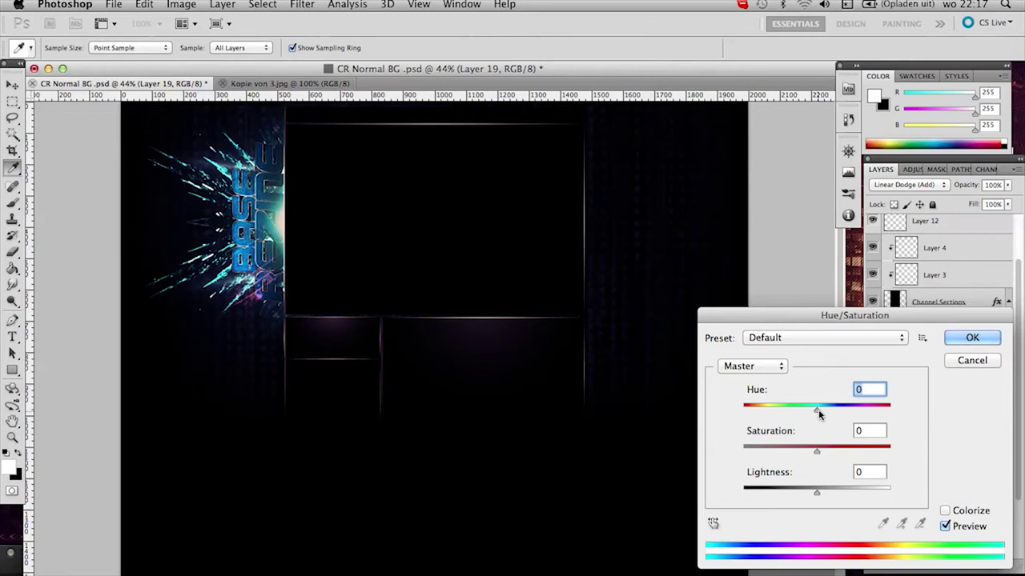
left_click_drag(819, 413, 757, 414)
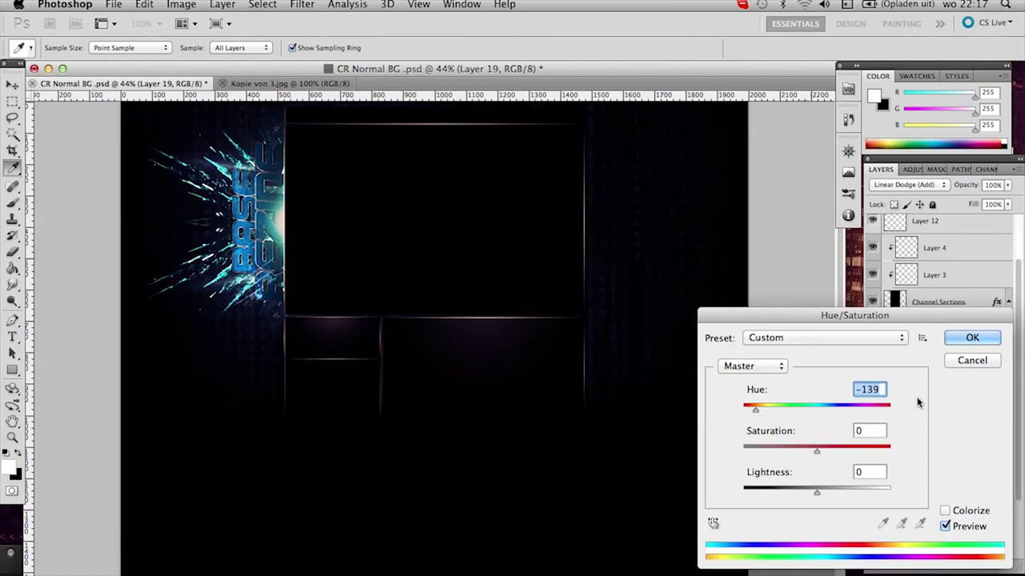
left_click(972, 340)
key("v")
- Duplicate the strokes twice, merge the three layers, and blend the result in Linear Dodge (Add)
key("cmd+j")
key("super+j")
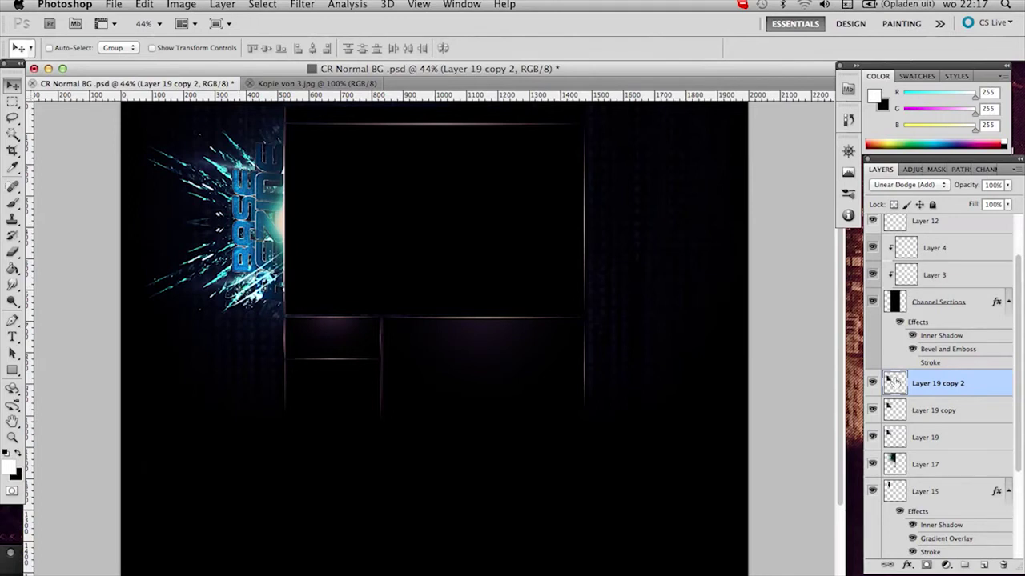
left_click(910, 437, "shift")
right_click(910, 437)
left_click(872, 546)
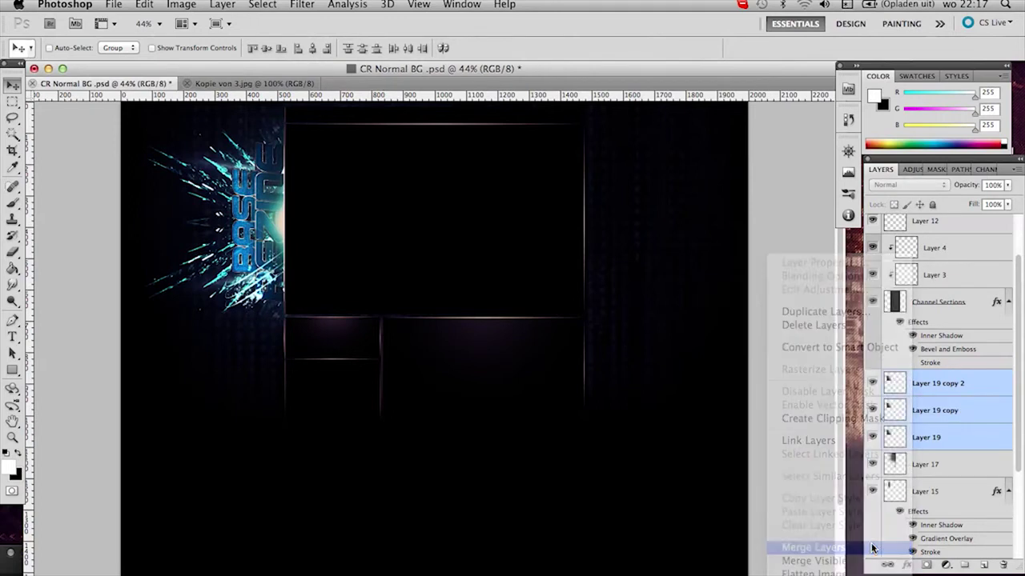
left_click(904, 185)
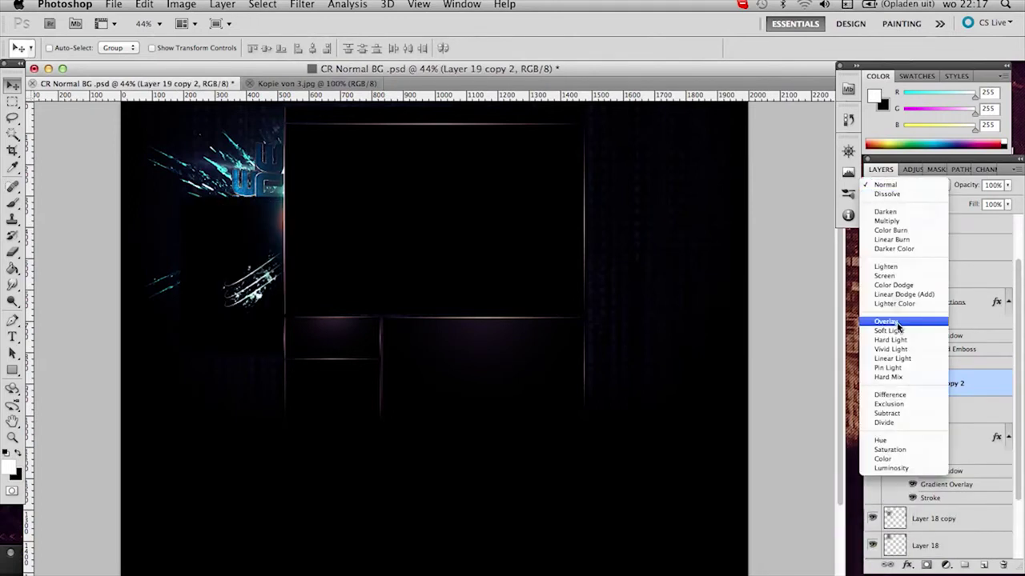
left_click(898, 294)
- Duplicate the merged strokes, flip the copy, and move it up over the logo
key("super+j")
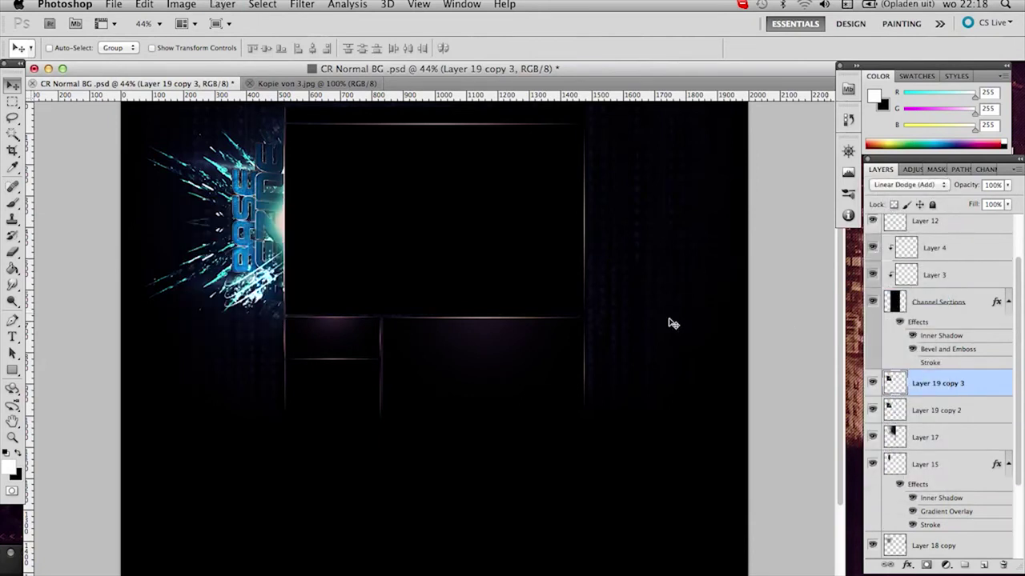
key("super+t")
right_click(233, 278)
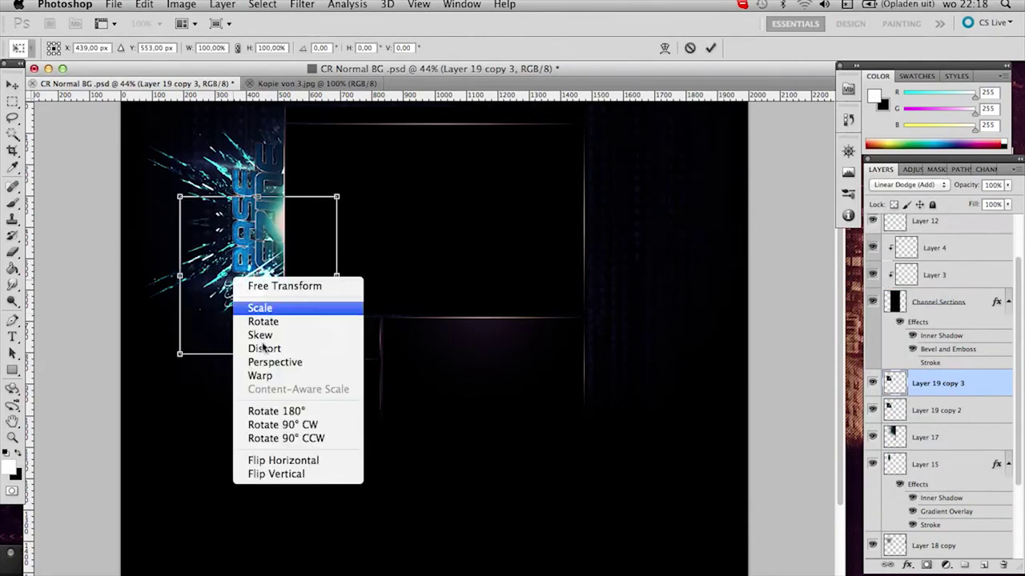
left_click(299, 474)
key("Return")
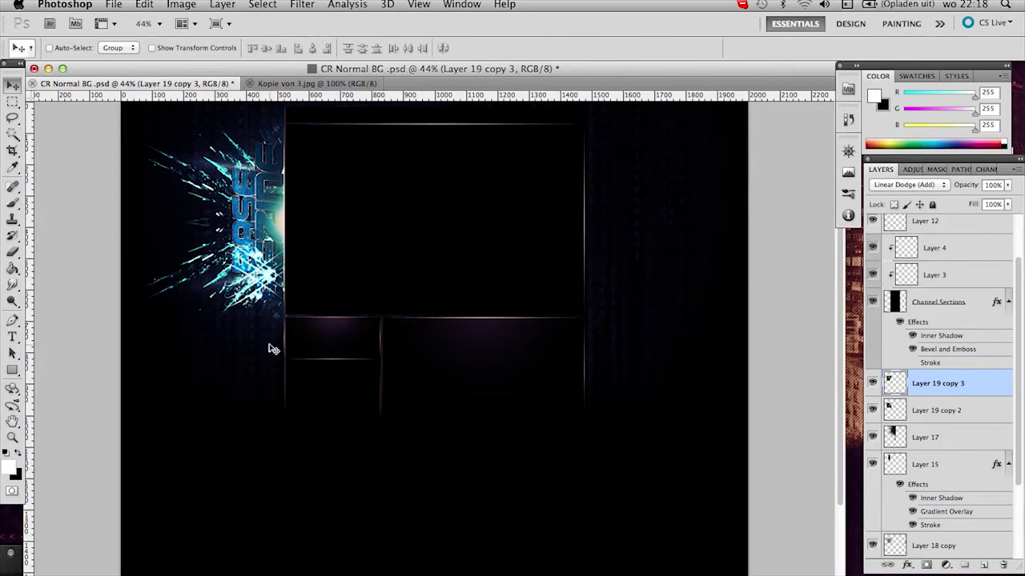
left_click_drag(261, 288, 271, 178)
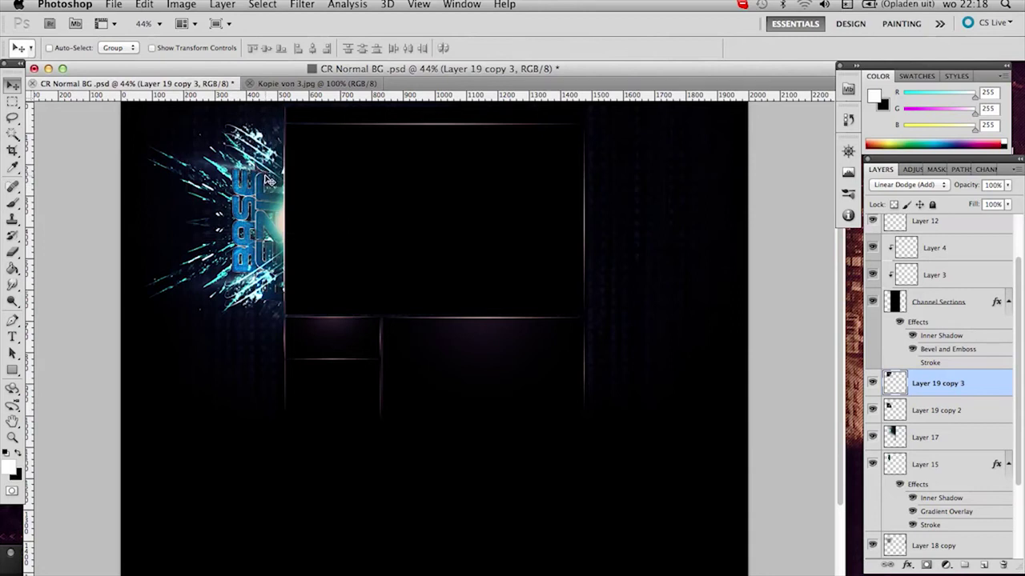
mouse_move(262, 172)
left_mouse_down()
mouse_move(266, 183)
mouse_move(262, 164)
left_mouse_up()
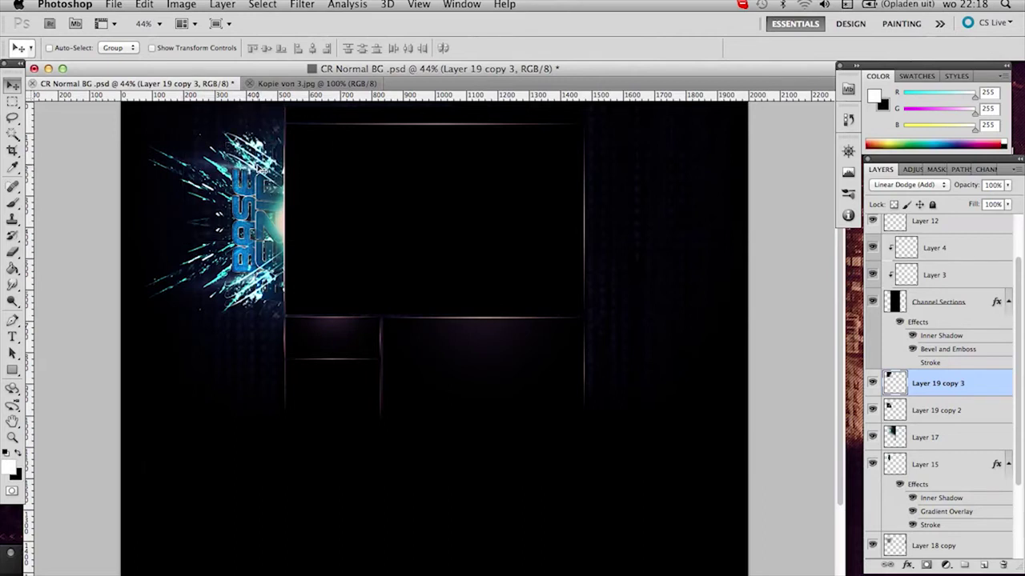
scroll(235, 175, "up", 2)
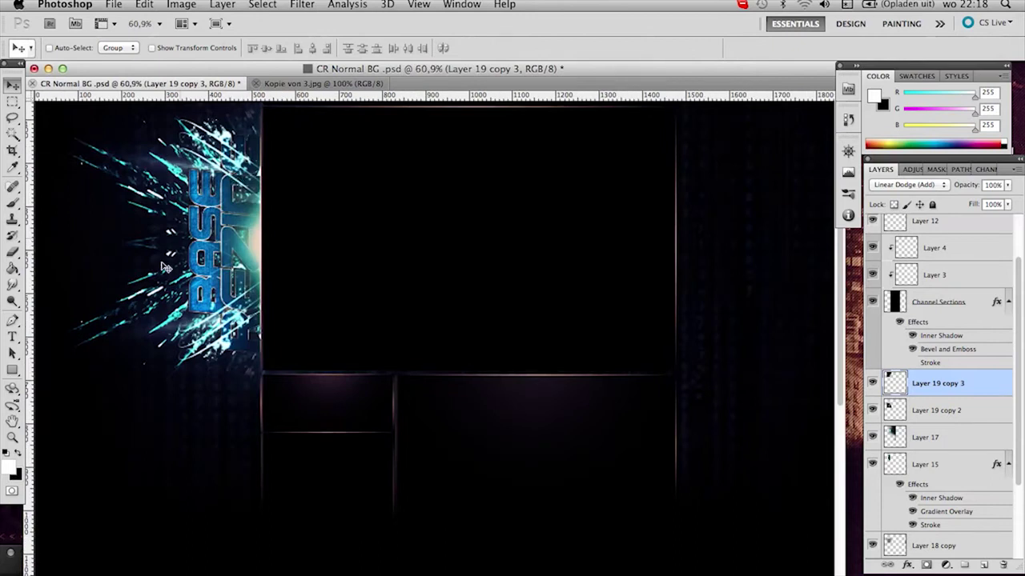
left_click_drag(182, 267, 216, 293)
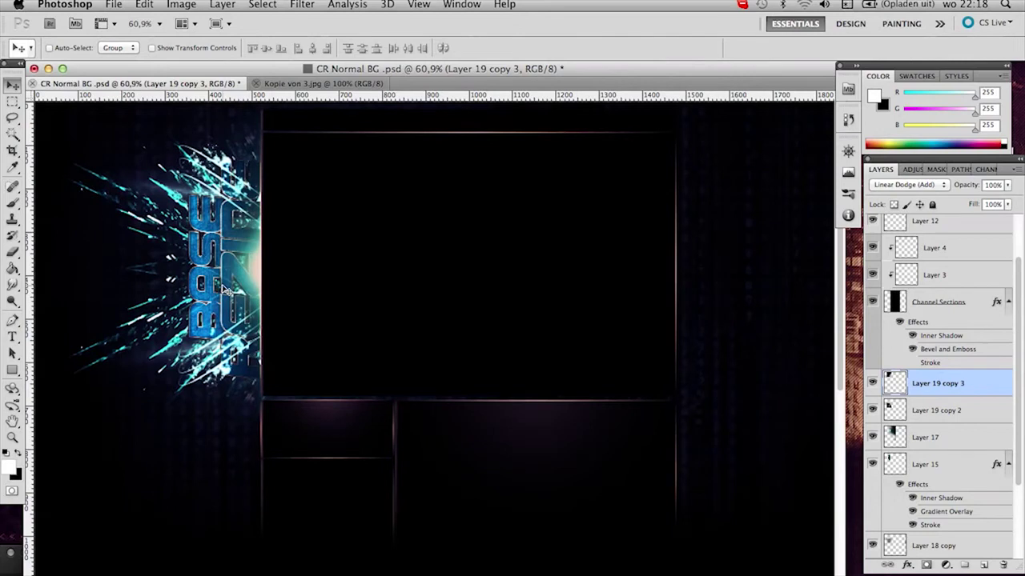
- Add a Gradient Map adjustment layer, Gradient Map 2, above the sparks
left_click(945, 565)
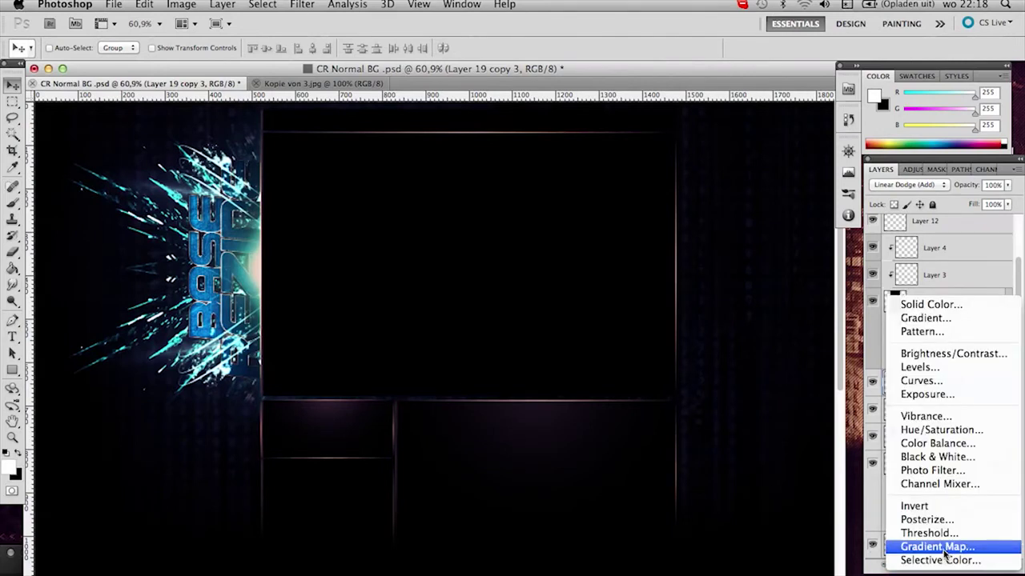
left_click(929, 545)
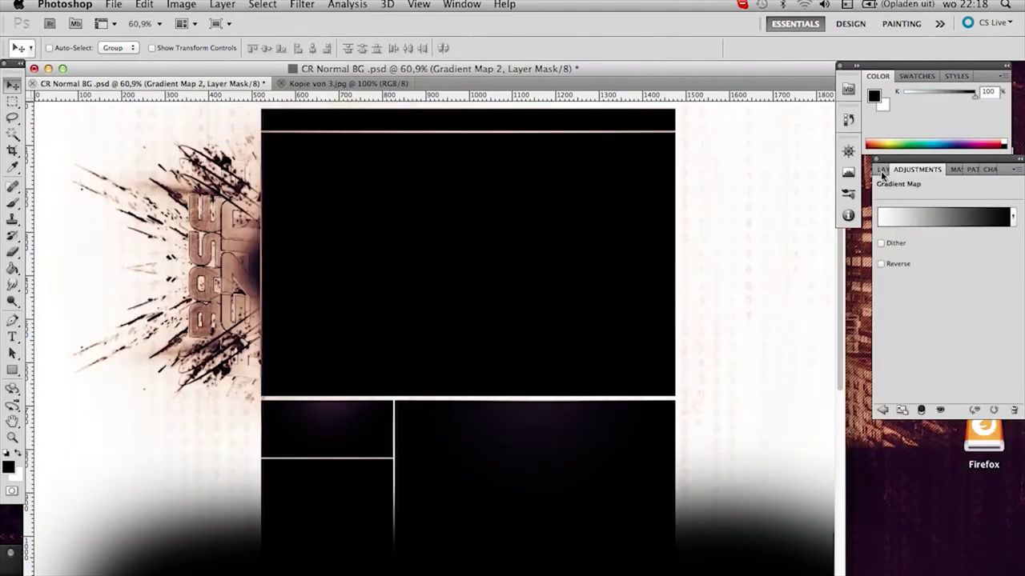
left_click(880, 170)
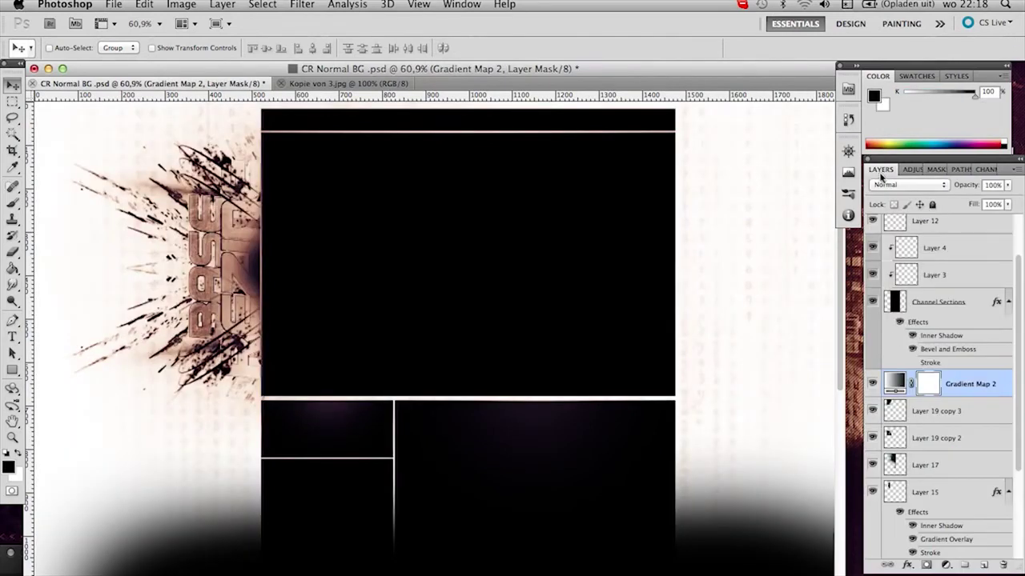
left_click(872, 384)
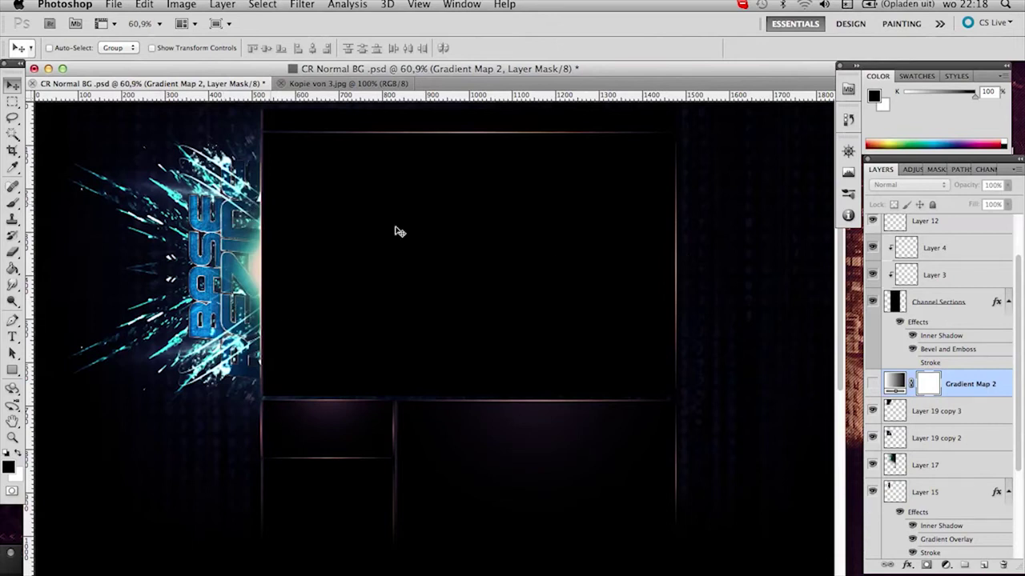
left_click(894, 383)
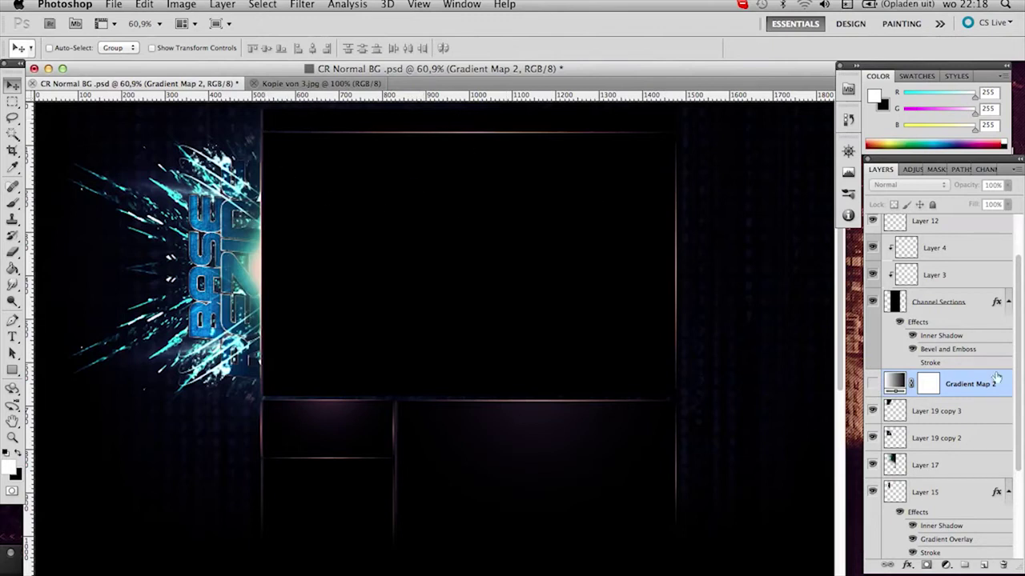
left_click(872, 383)
- Give Gradient Map 2 the Violet, Orange gradient in Overlay mode at 59% opacity
left_click(931, 185)
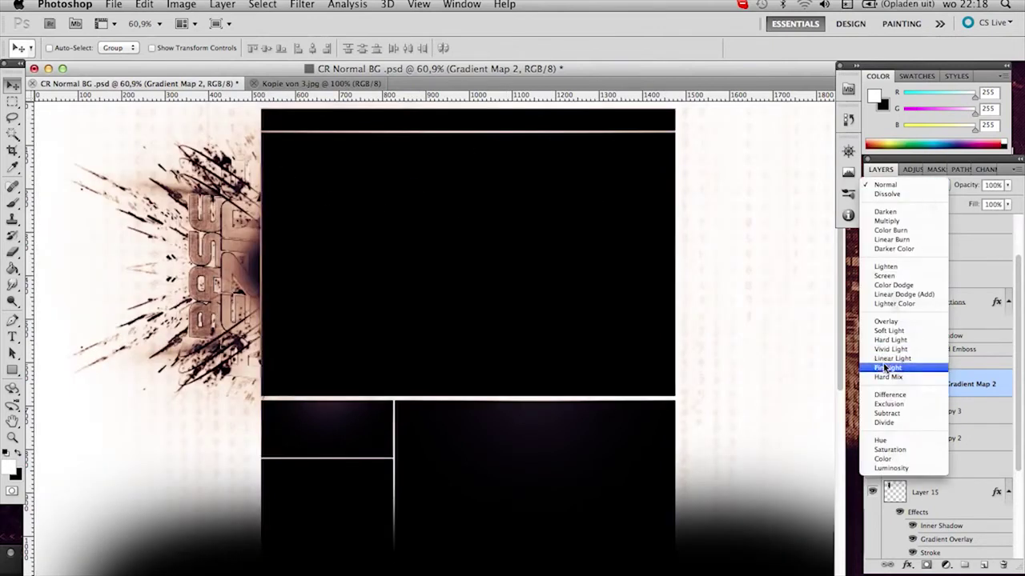
left_click(893, 323)
left_click(914, 170)
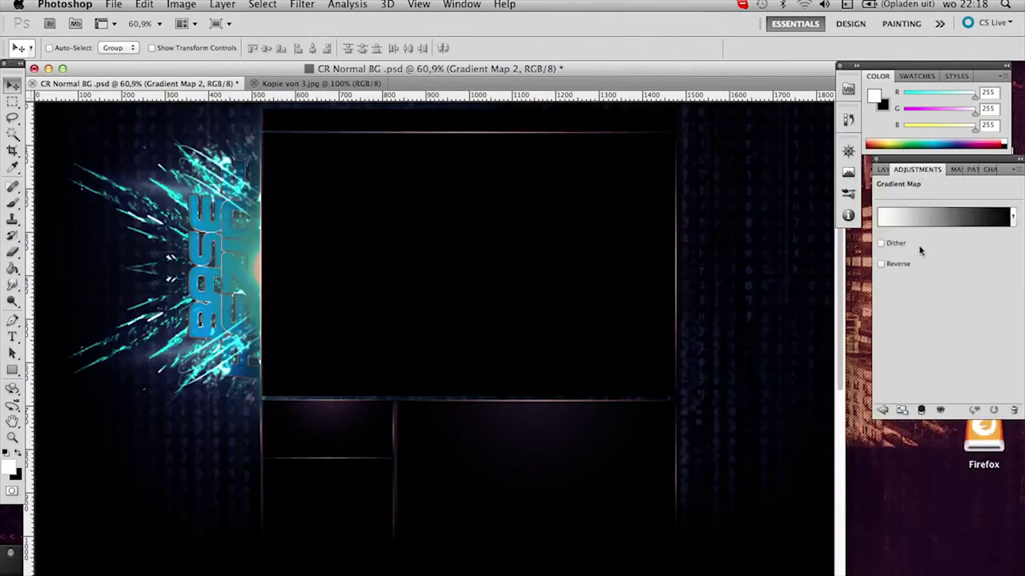
left_click(918, 224)
left_click(822, 293)
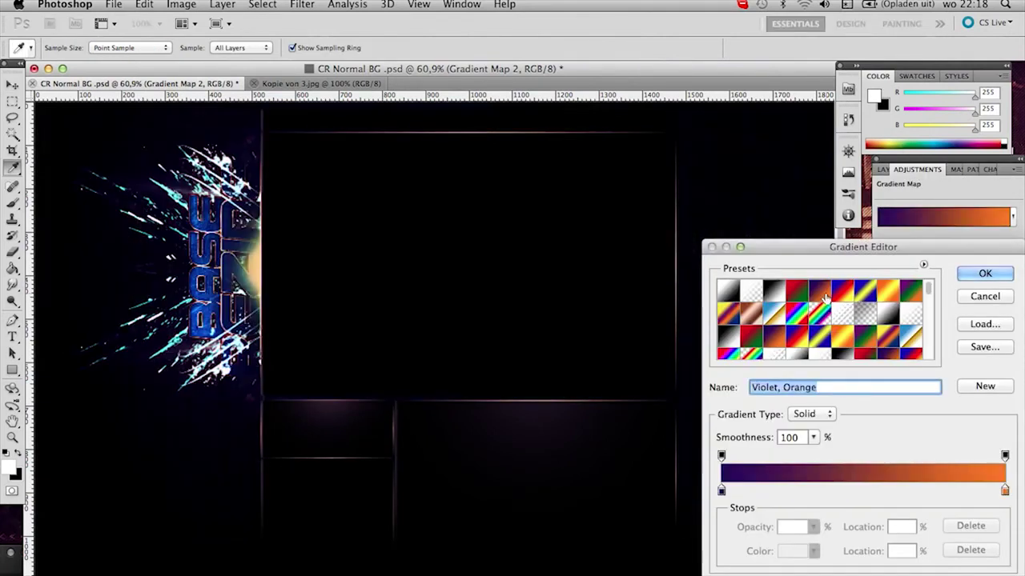
left_click(984, 273)
left_click(880, 172)
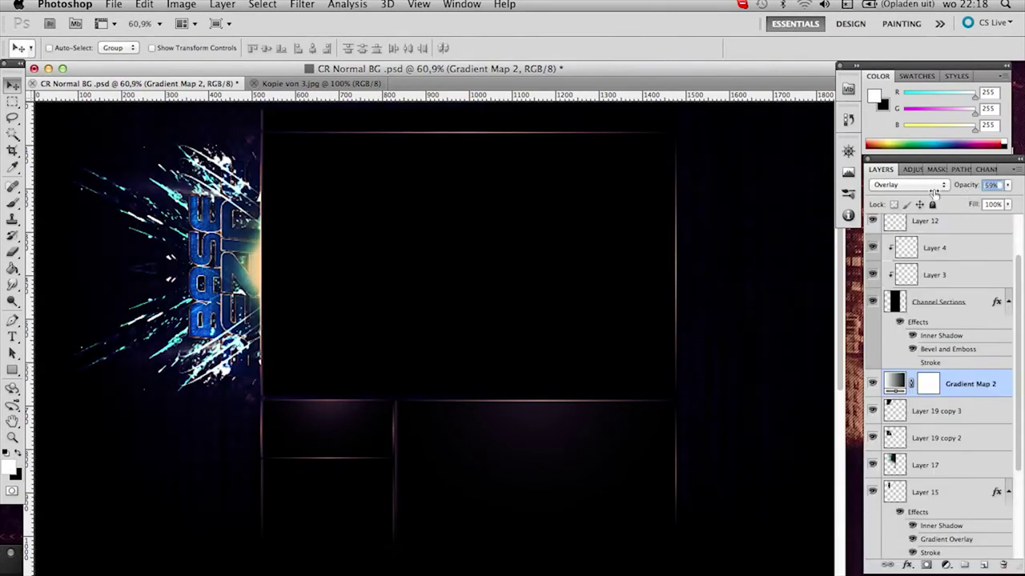
key("Return")
- Duplicate Gradient Map 2 and set the copy to a Black, White gradient in Color mode at 100%
left_click_drag(953, 398, 957, 404)
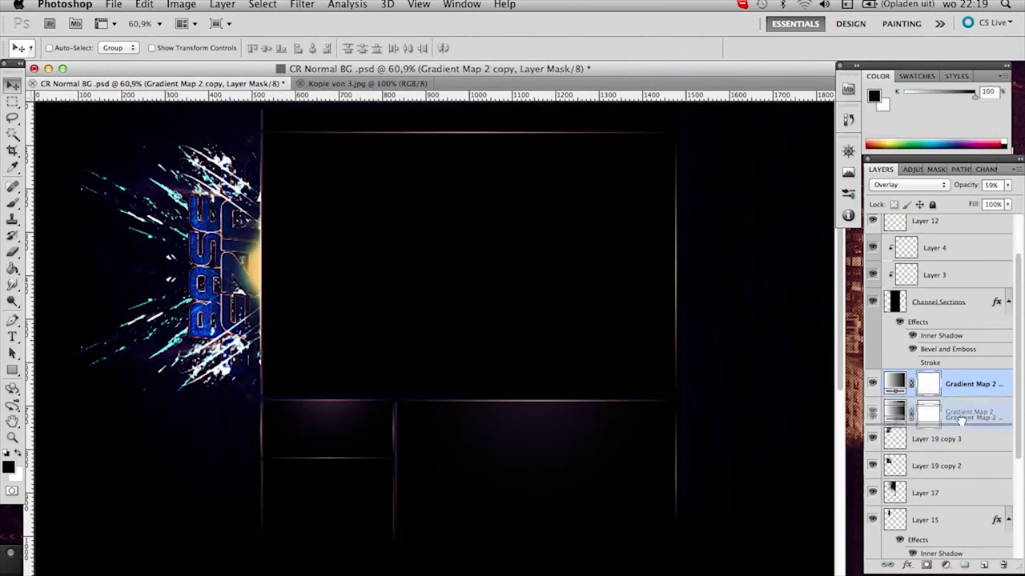
left_click(913, 169)
left_click(924, 217)
left_click(783, 301)
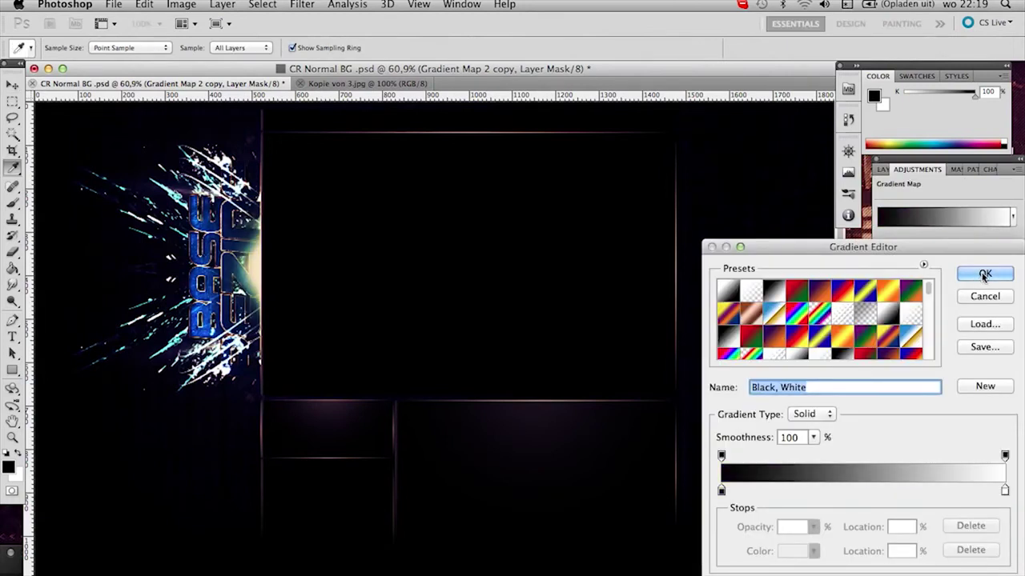
left_click(983, 273)
left_click(884, 169)
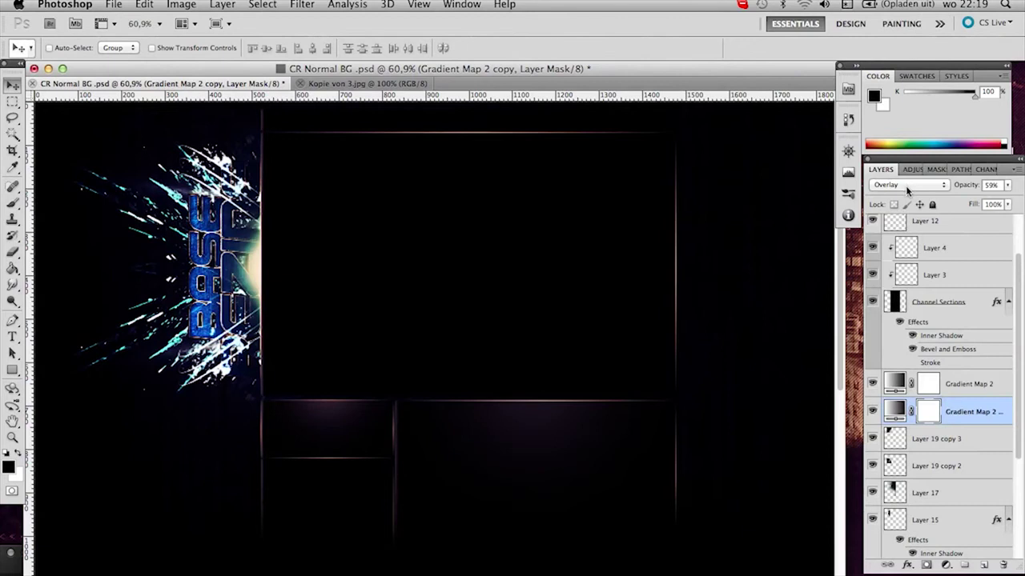
left_click(908, 185)
left_click(900, 324)
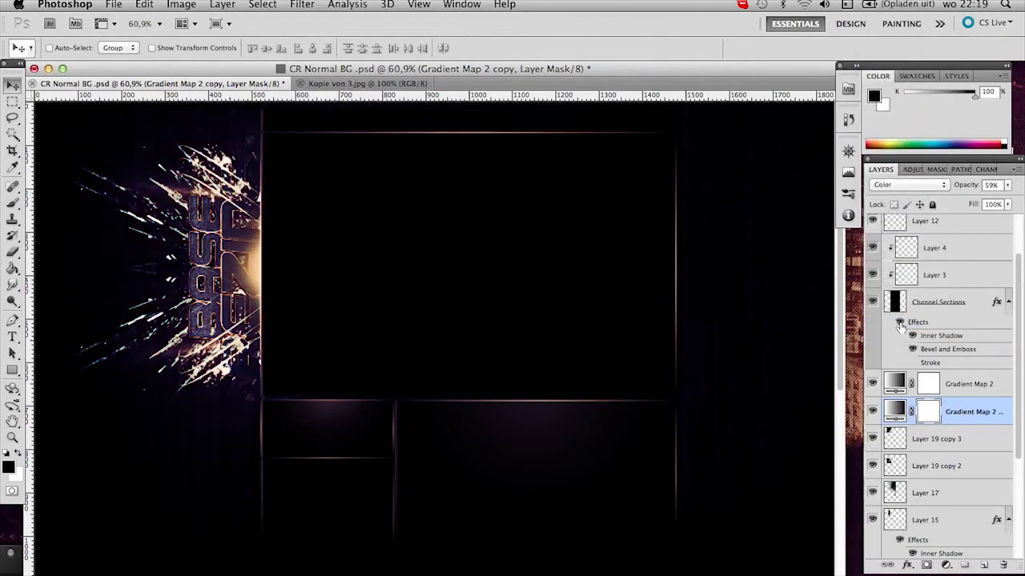
left_click_drag(966, 187, 977, 188)
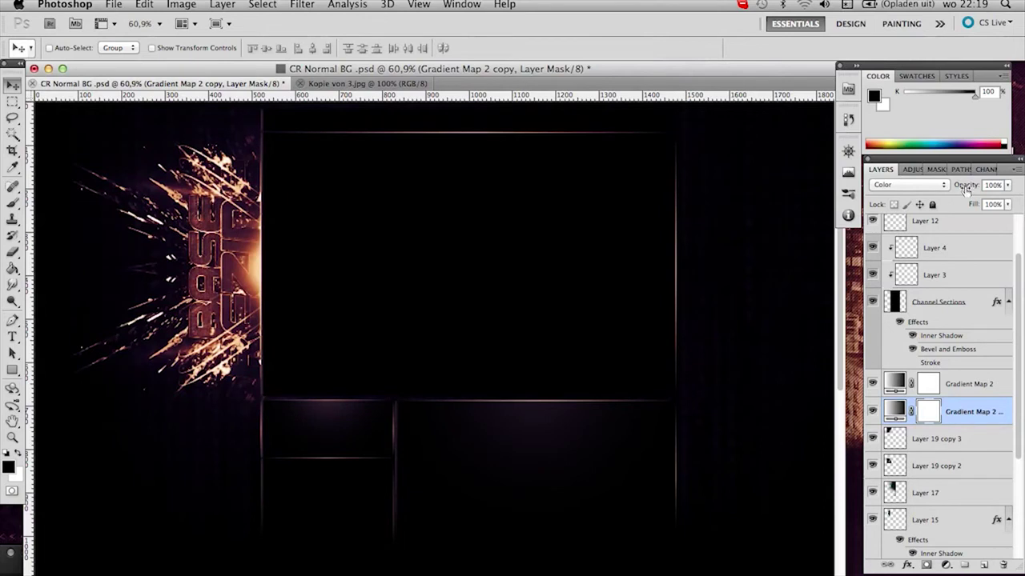
- Lower the original Gradient Map 2's opacity to 8%
left_click(961, 385)
left_click_drag(971, 187, 943, 185)
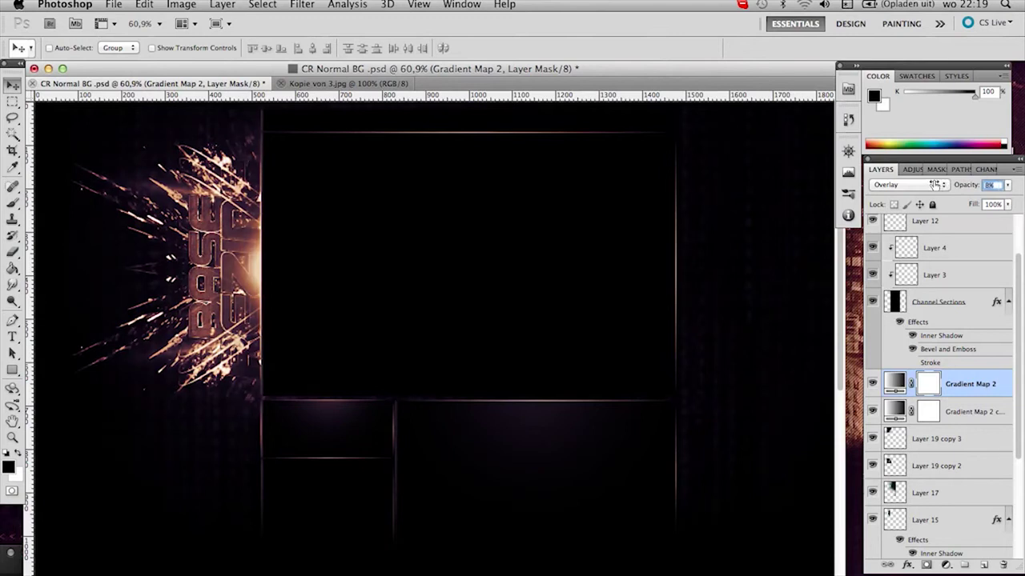
key("Return")
- Select all the burst logo's layers from Layer 19 copy 3 down and duplicate them
scroll(837, 362, "down", 2)
scroll(974, 390, "down", 5)
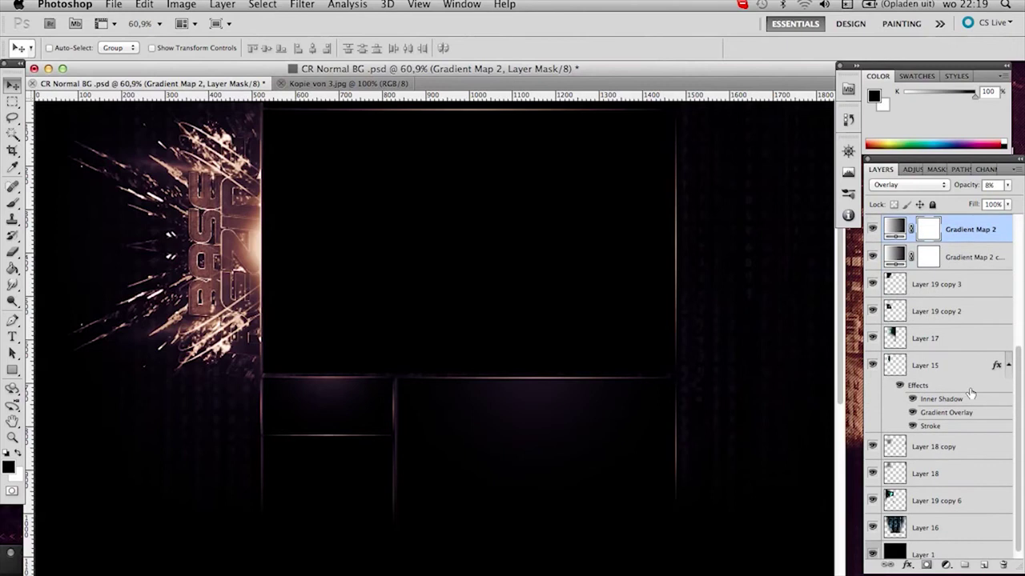
left_click(923, 298)
scroll(960, 410, "down", 1)
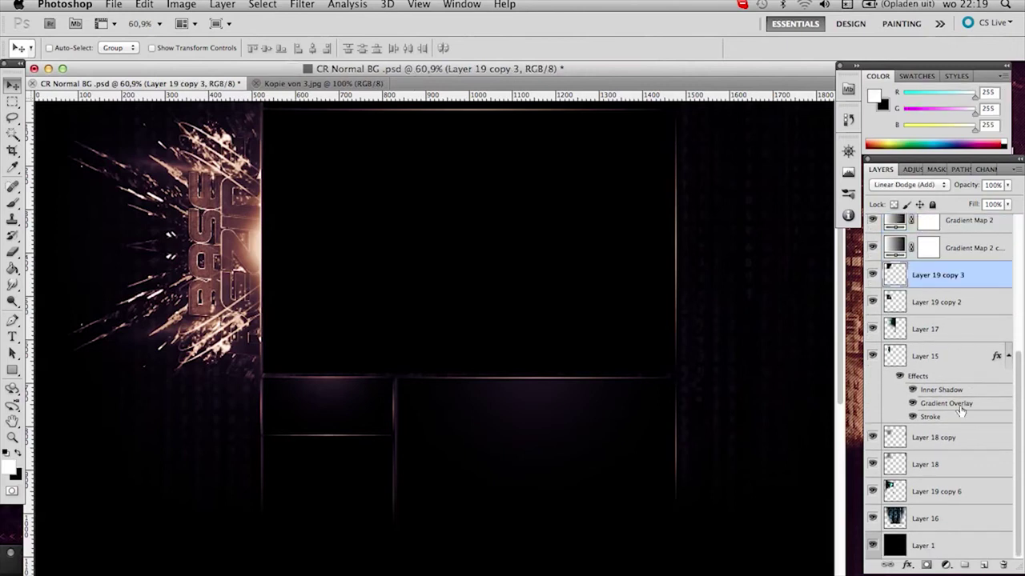
left_click(920, 519, "shift")
right_click(926, 514)
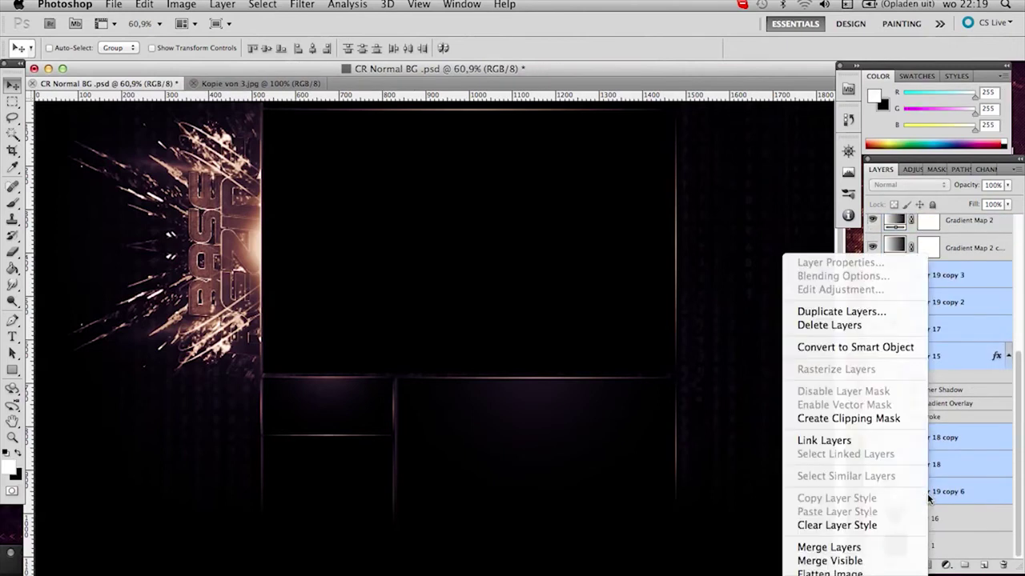
left_click(831, 312)
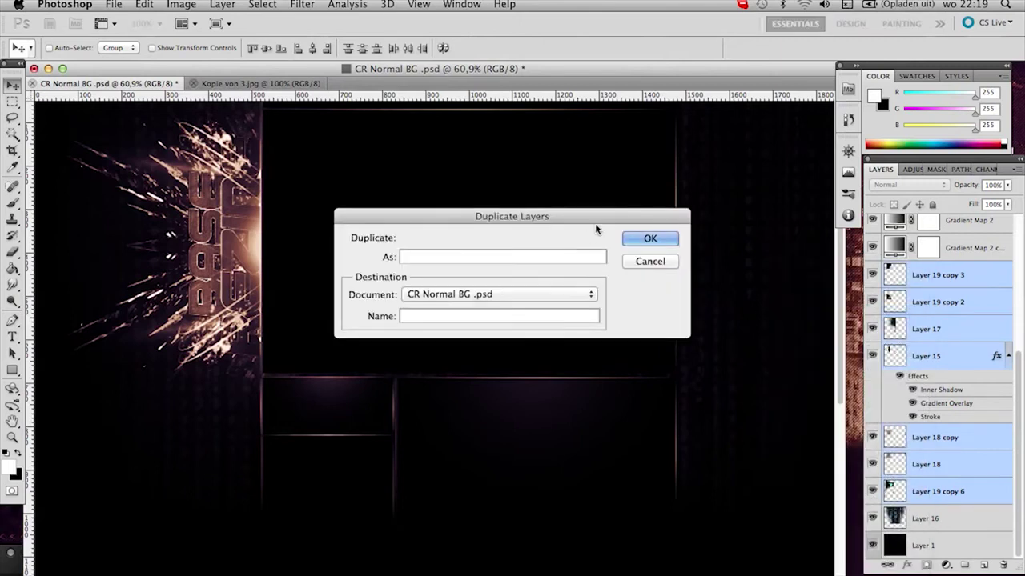
left_click(650, 240)
- Rotate the duplicated logo layers 180°
key("super+t")
right_click(248, 272)
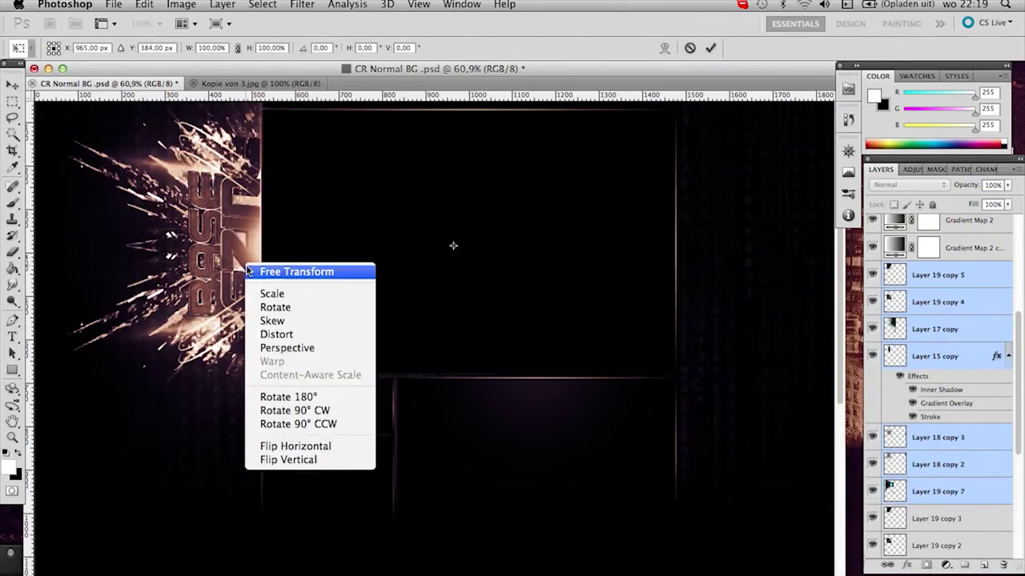
left_click(295, 398)
key("Return")
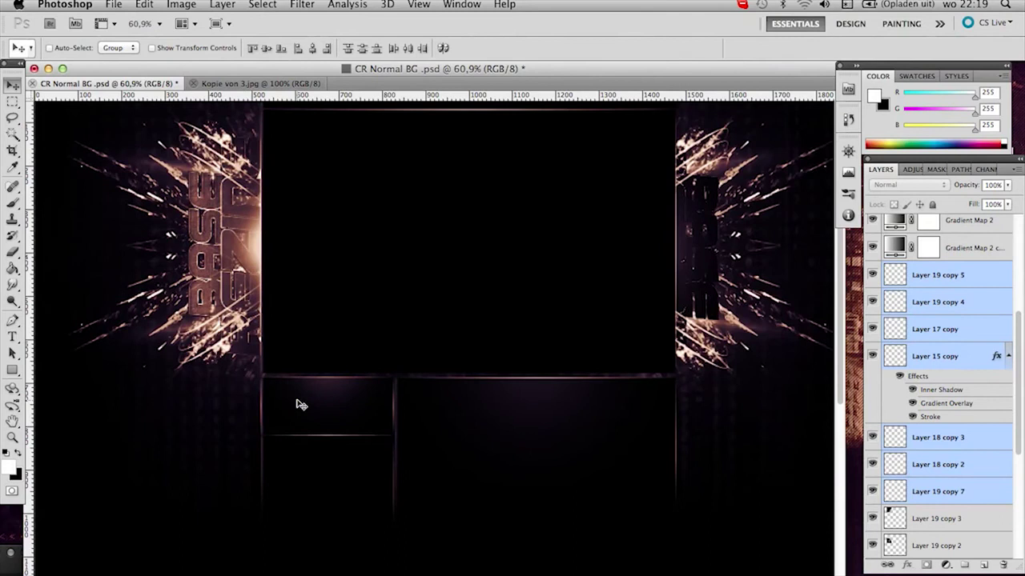
- Nudge the mirrored logo right and align it to a new horizontal guide
key("shift+Right")
key("shift+Right")
key("shift+Right")
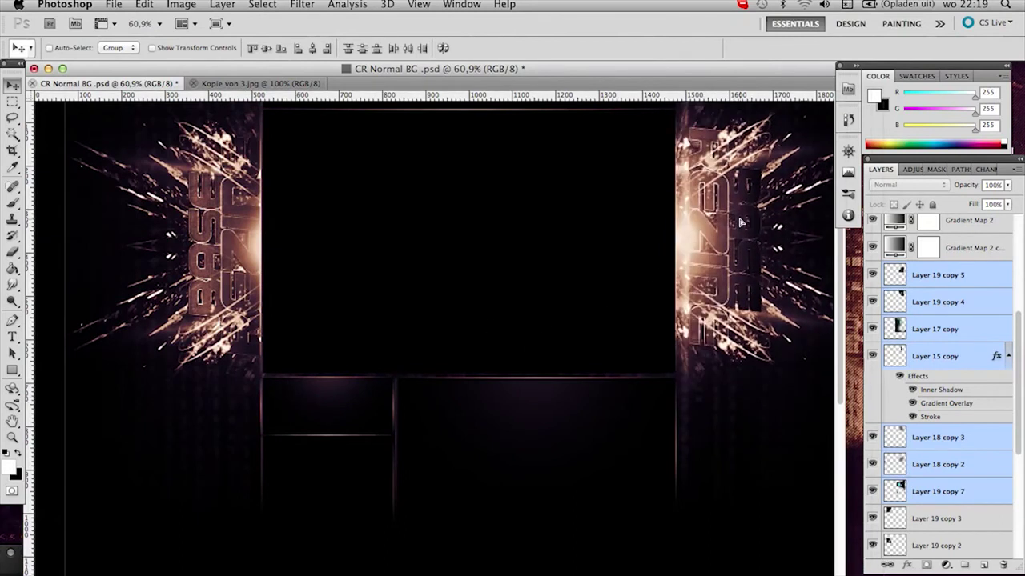
key("shift+Left")
key("shift+Left")
key("shift+Left")
key("shift+Left")
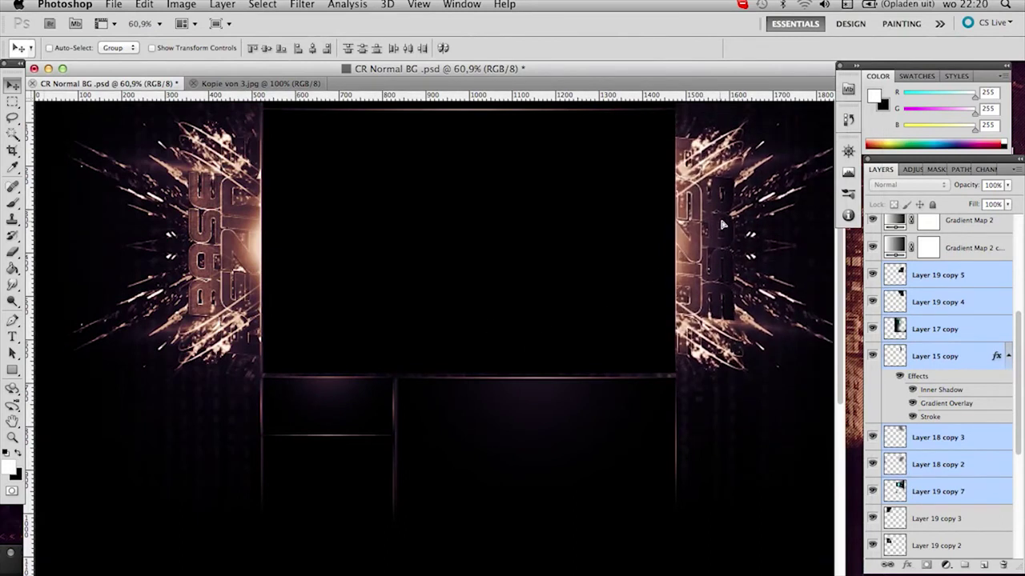
key("shift+Right")
key("shift+Right")
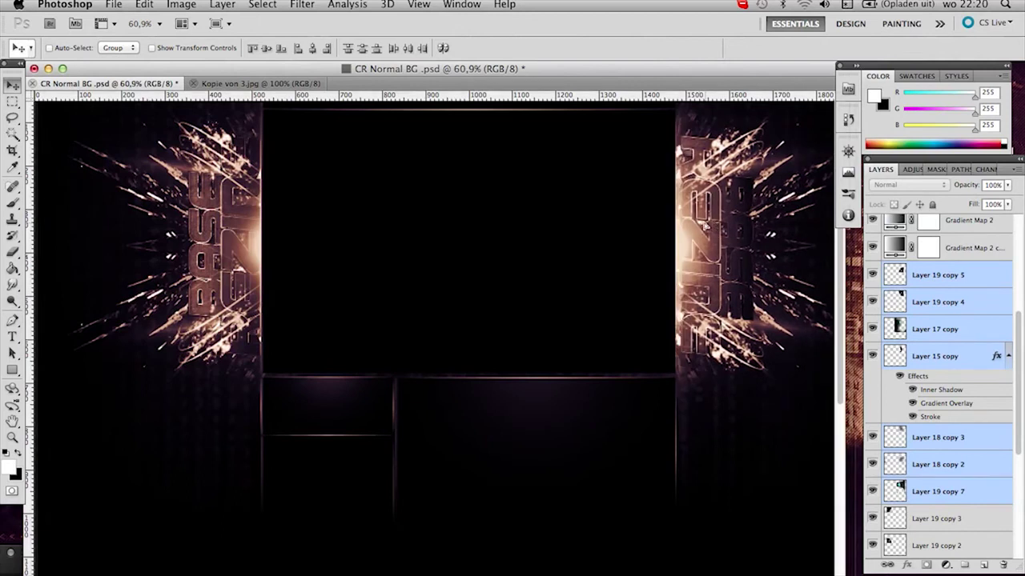
left_click_drag(561, 104, 574, 173)
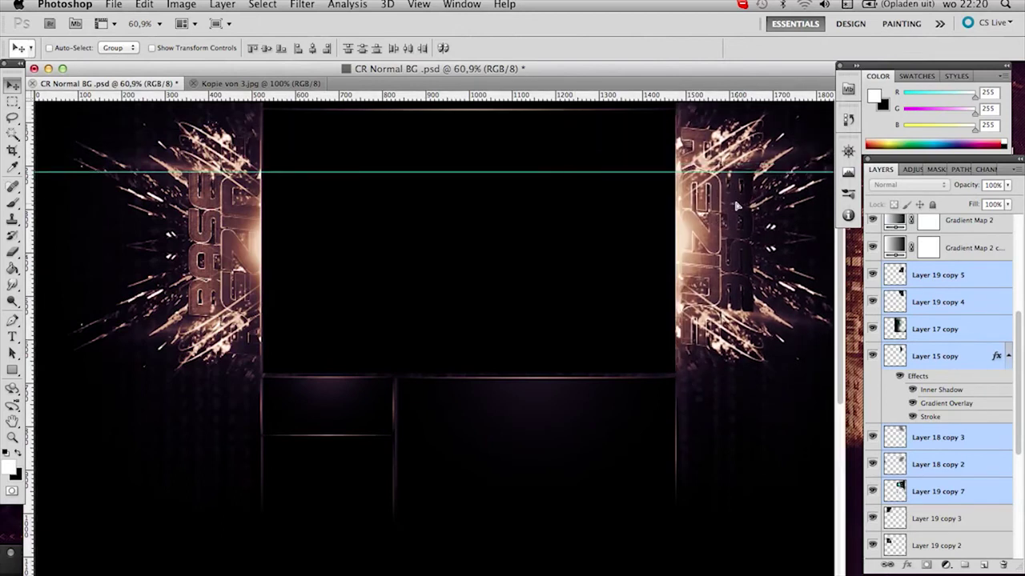
scroll(740, 210, "up", 3)
scroll(743, 176, "up", 6)
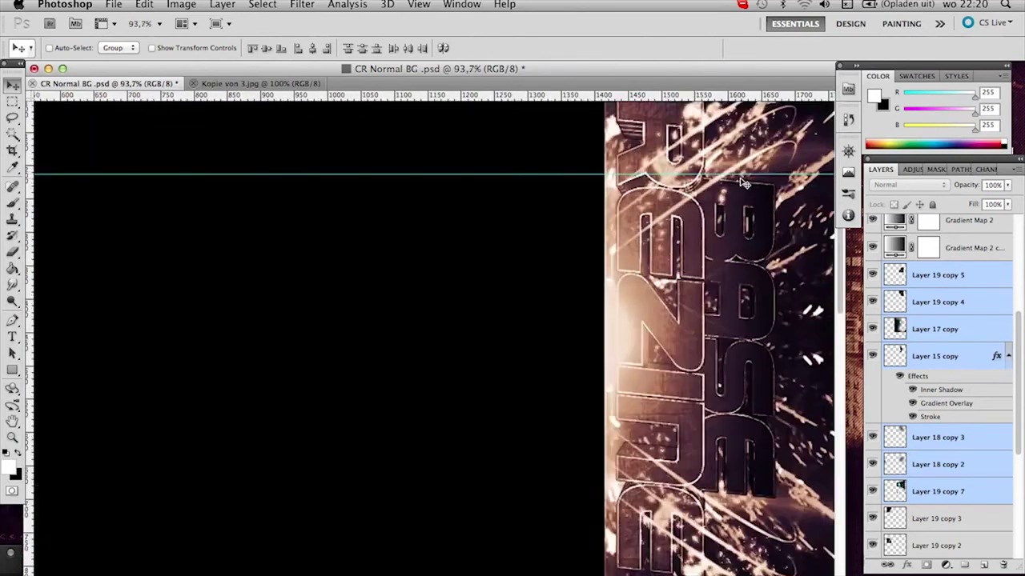
left_click_drag(683, 187, 612, 179)
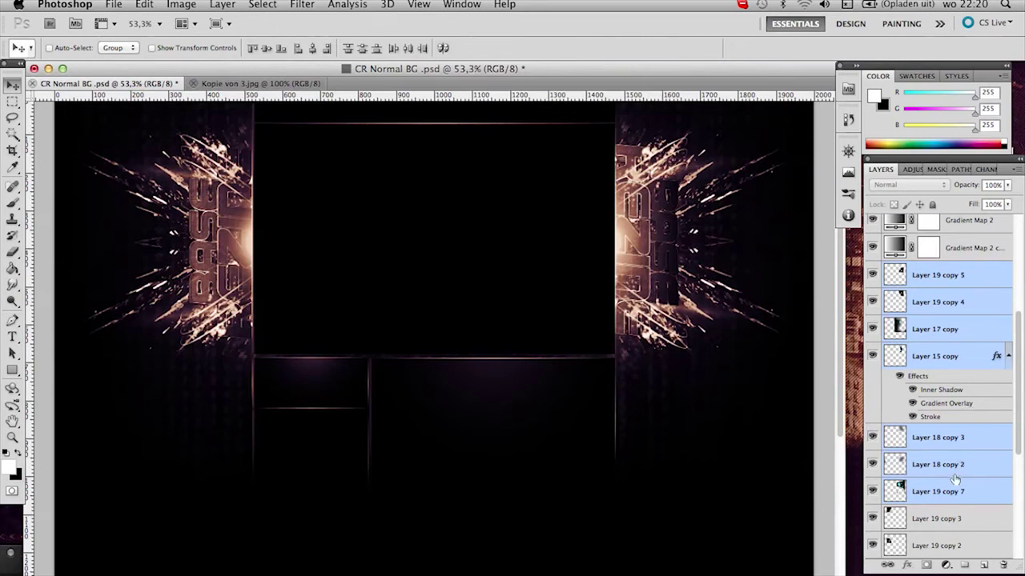
- Duplicate Layer 15 copy, move it toward the centre and up under Gradient Map 1
scroll(931, 326, "up", 4)
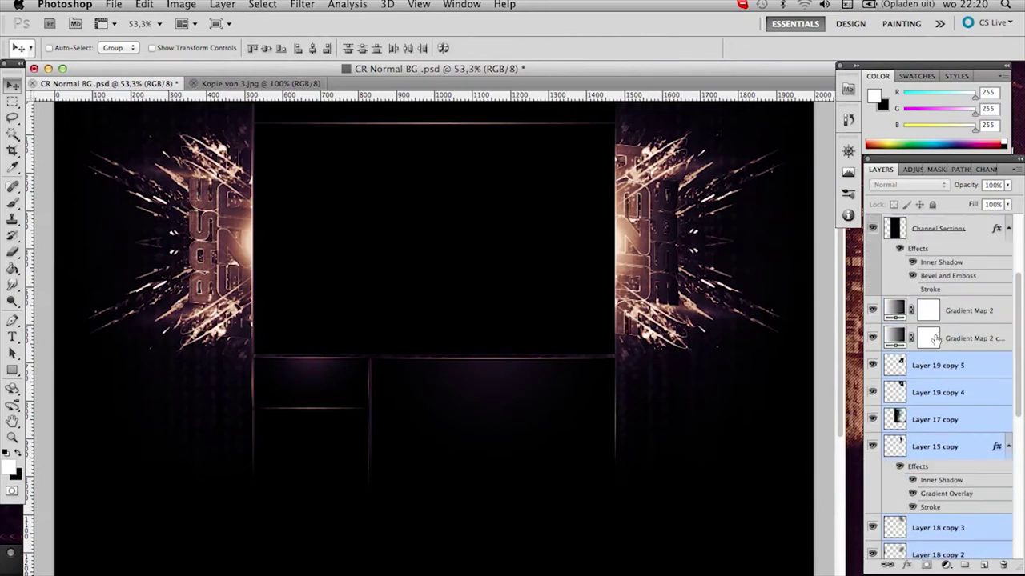
scroll(933, 336, "down", 5)
left_click(931, 341)
key("super+j")
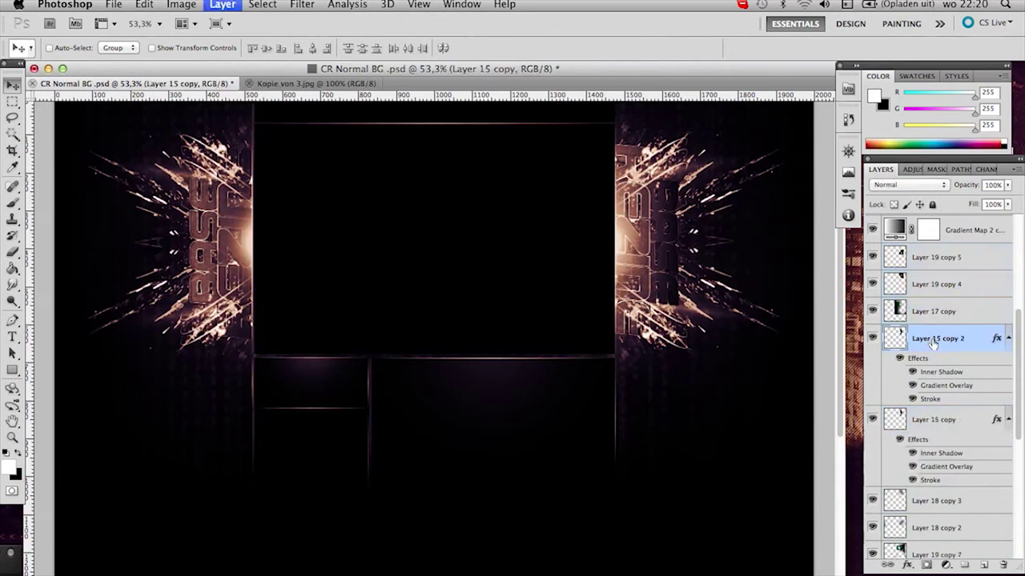
left_click_drag(683, 227, 733, 334)
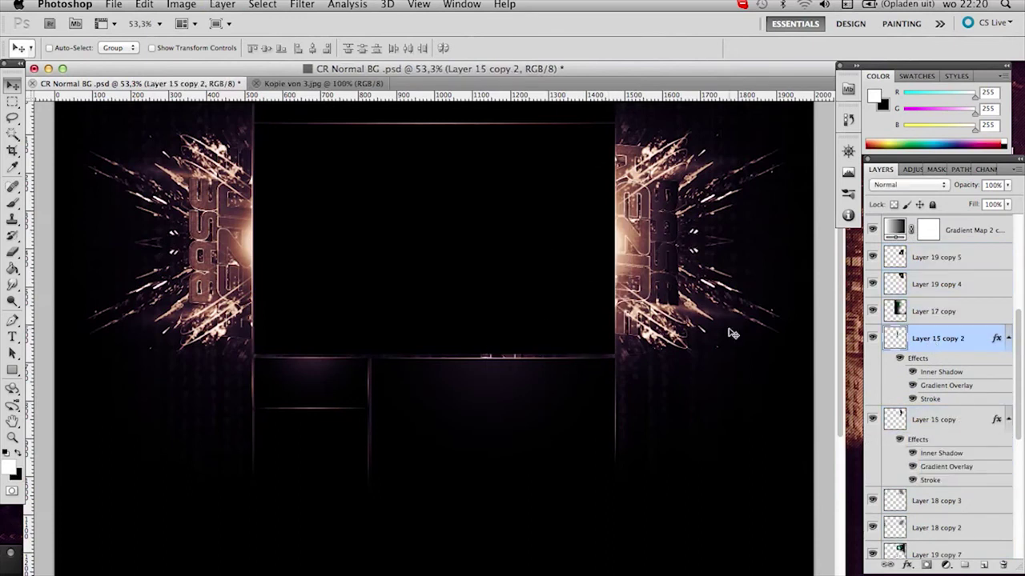
left_click_drag(954, 339, 940, 271)
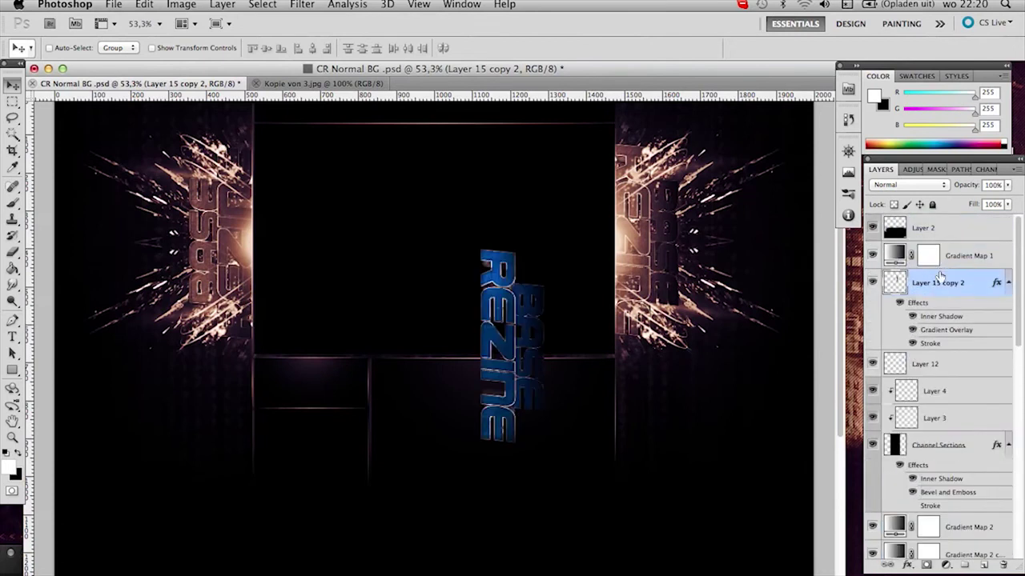
- Rotate Layer 15 copy 2 90° counter-clockwise so the text reads horizontally
key("super+t")
right_click(528, 355)
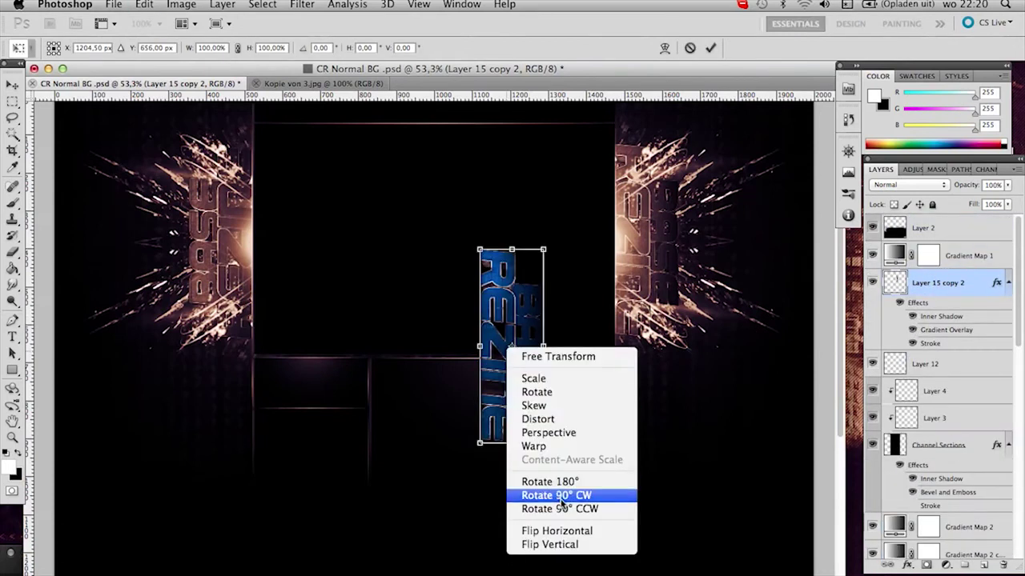
left_click(546, 494)
key("Return")
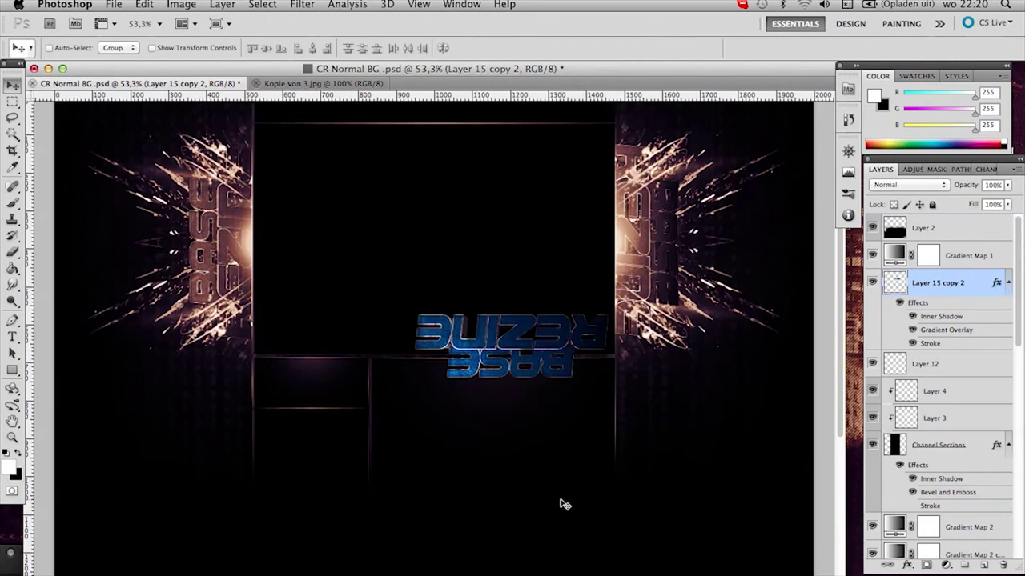
key("super+z")
right_click(525, 374)
key("Escape")
key("super+t")
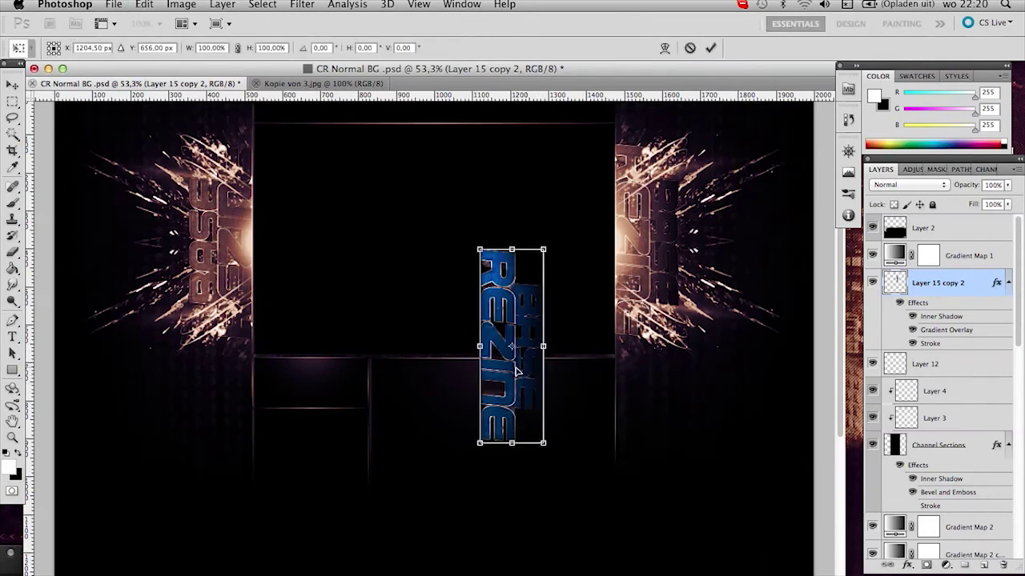
right_click(516, 371)
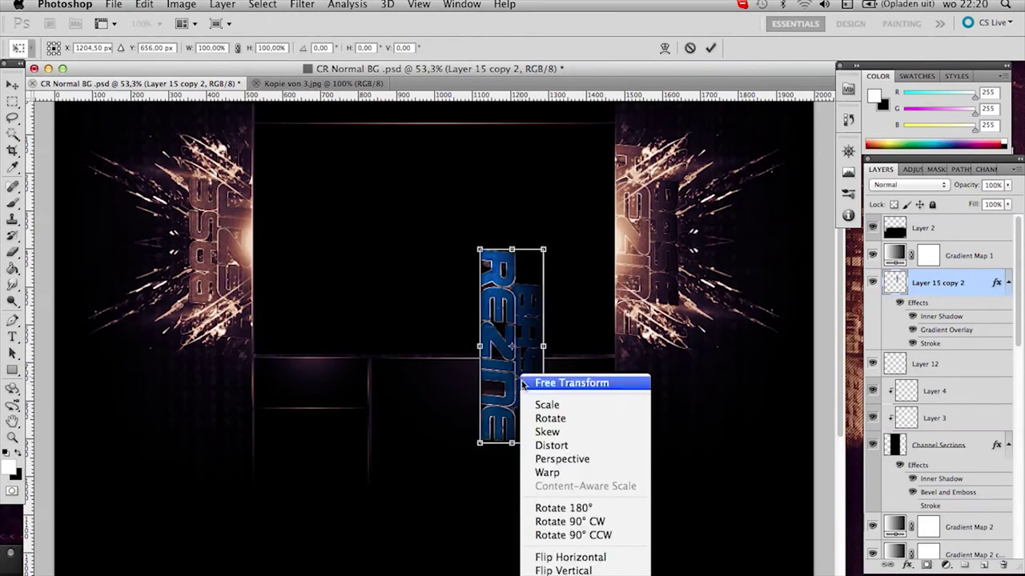
left_click(577, 536)
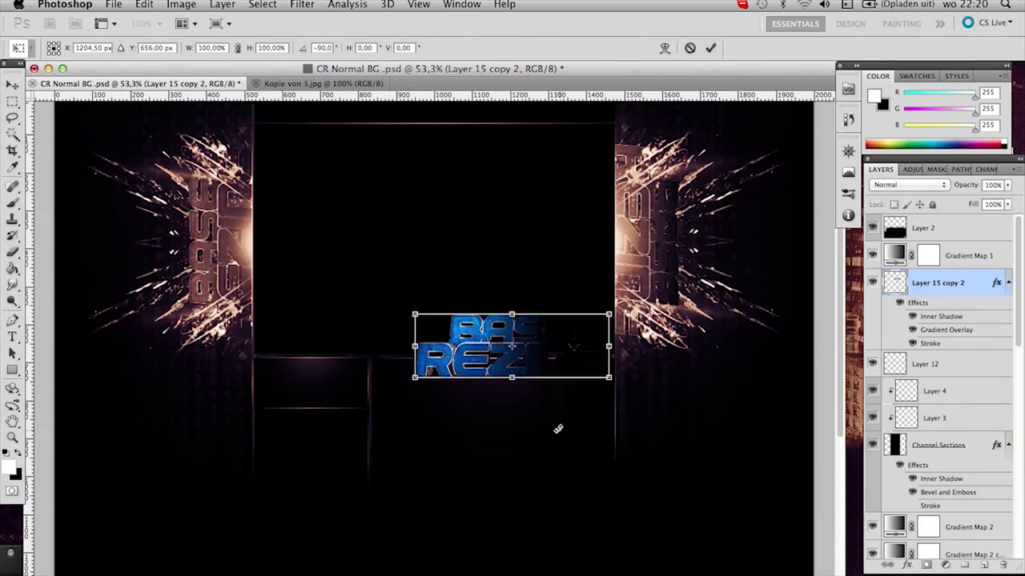
key("Return")
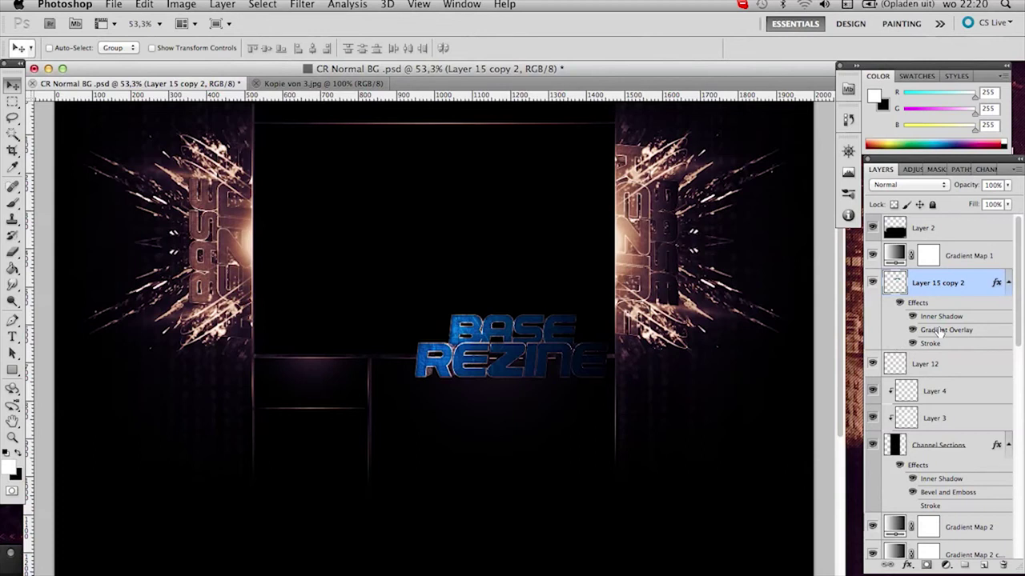
- Set Layer 15 copy's Gradient Overlay angle to 0° and reposition the gradient on the right logo
scroll(952, 432, "down", 10)
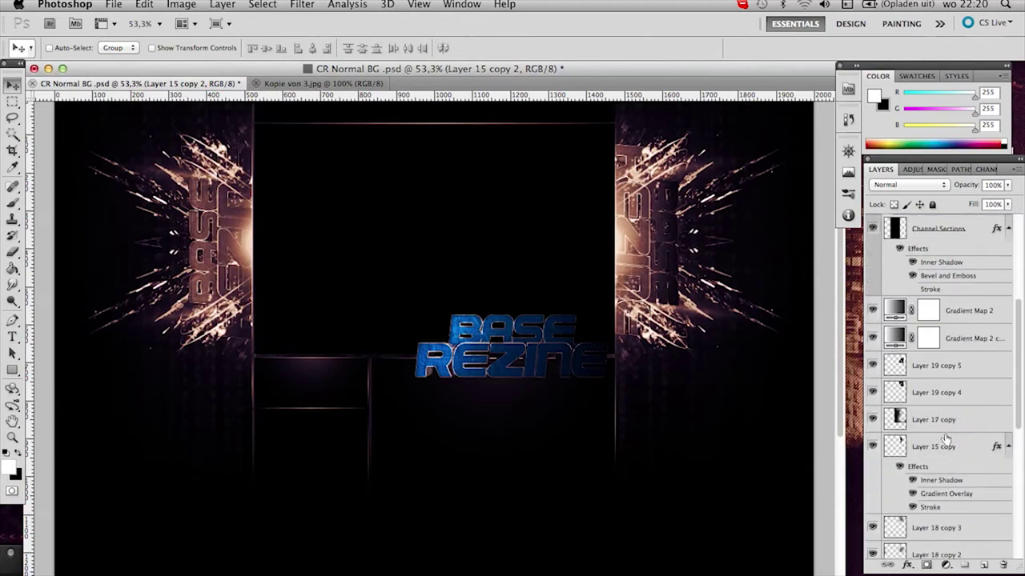
double_click(923, 390)
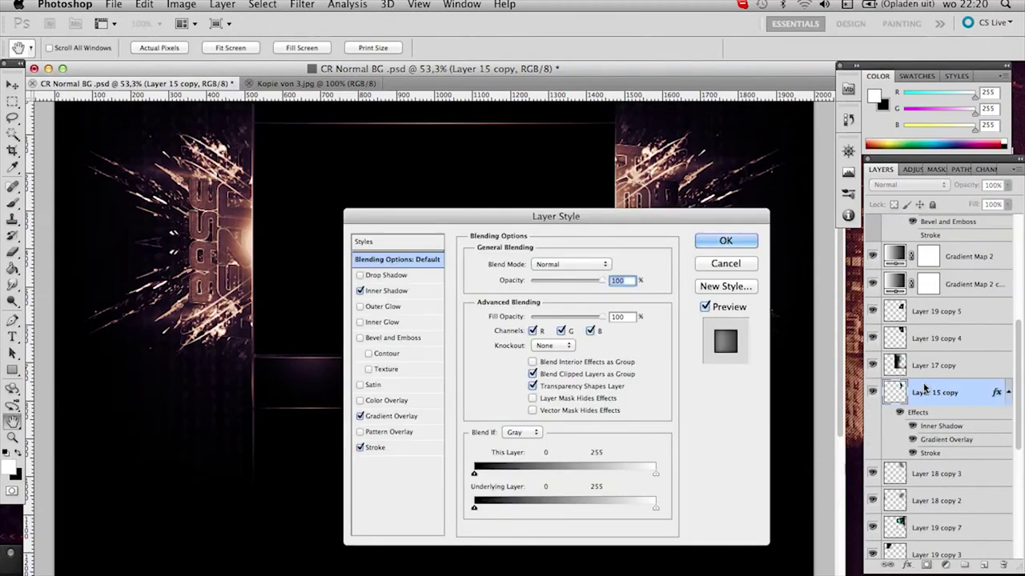
left_click_drag(480, 222, 277, 151)
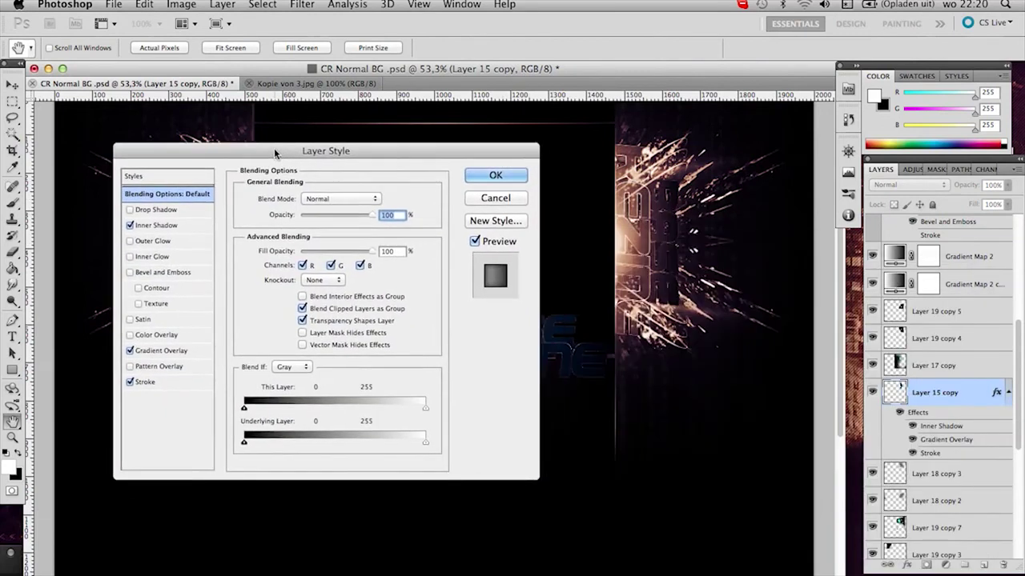
left_click(152, 346)
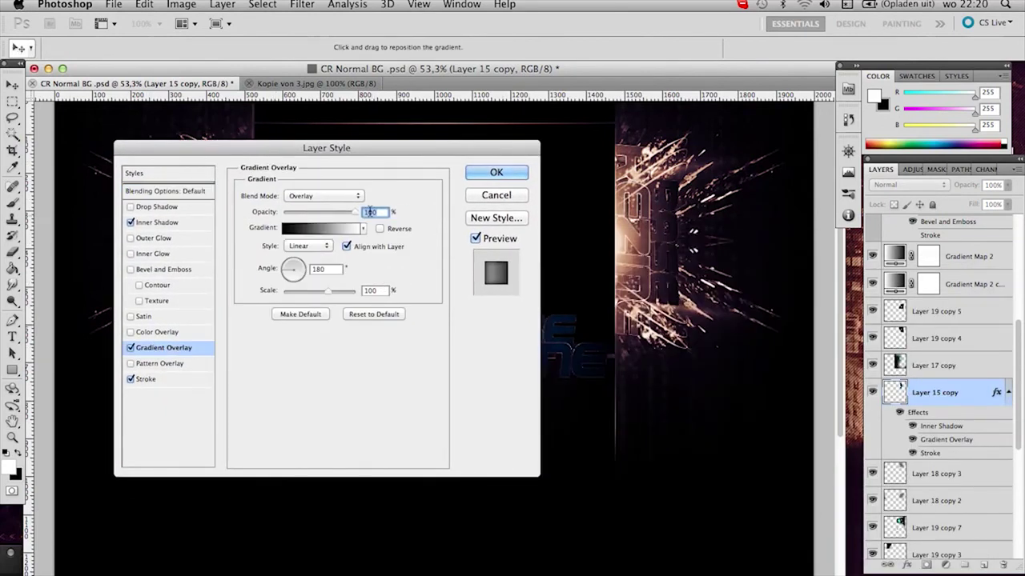
left_click_drag(289, 273, 306, 268)
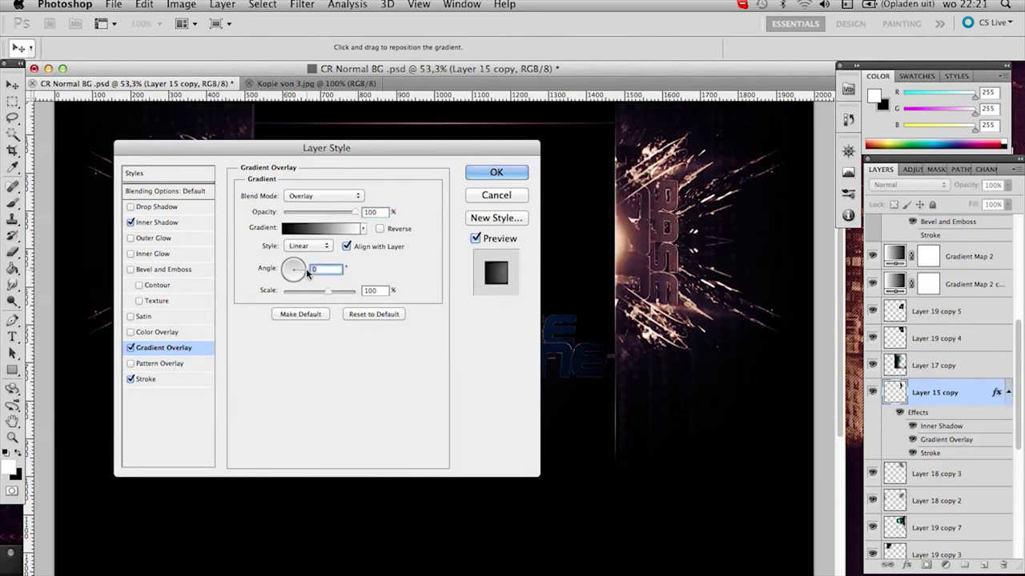
left_click(493, 175)
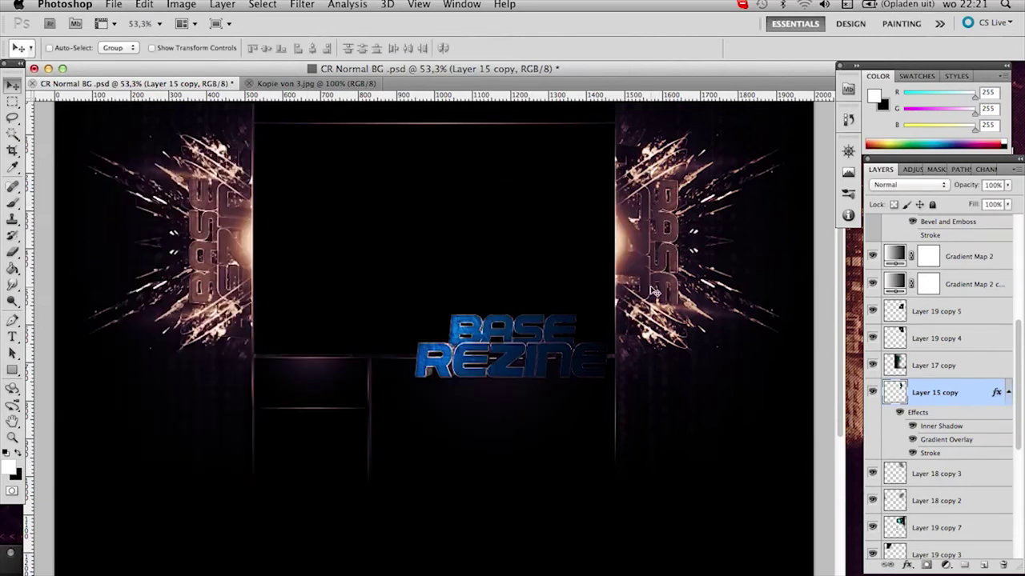
double_click(919, 390)
left_click(168, 348)
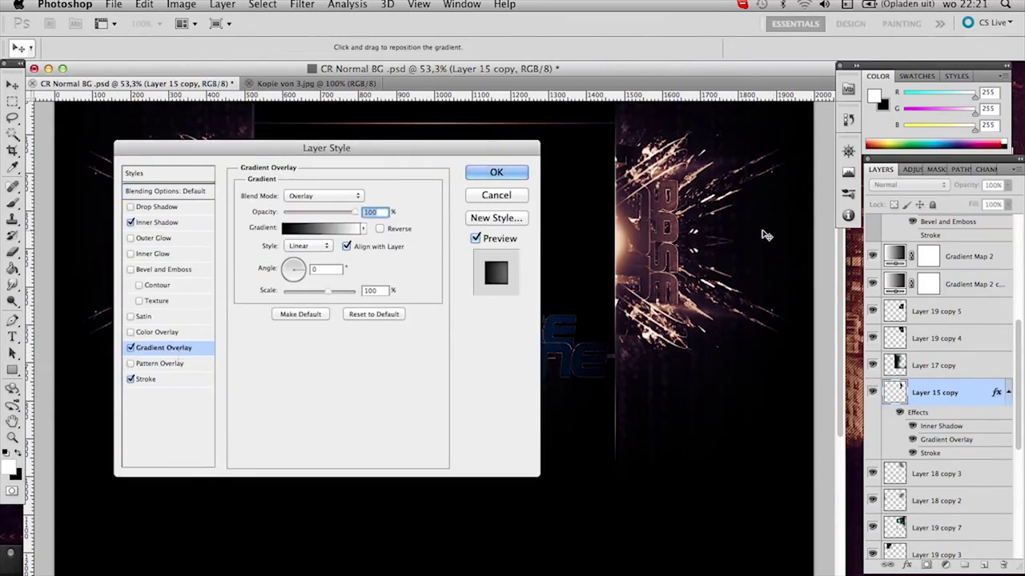
left_click_drag(754, 237, 746, 236)
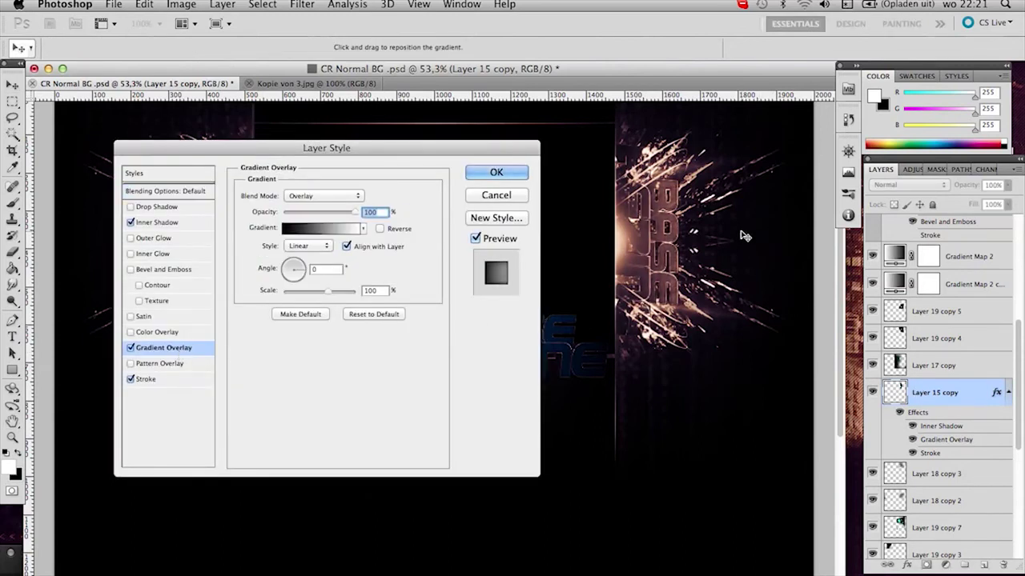
left_click(517, 172)
- Set Layer 15 copy 2's Gradient Overlay angle to 90°
scroll(933, 364, "up", 10)
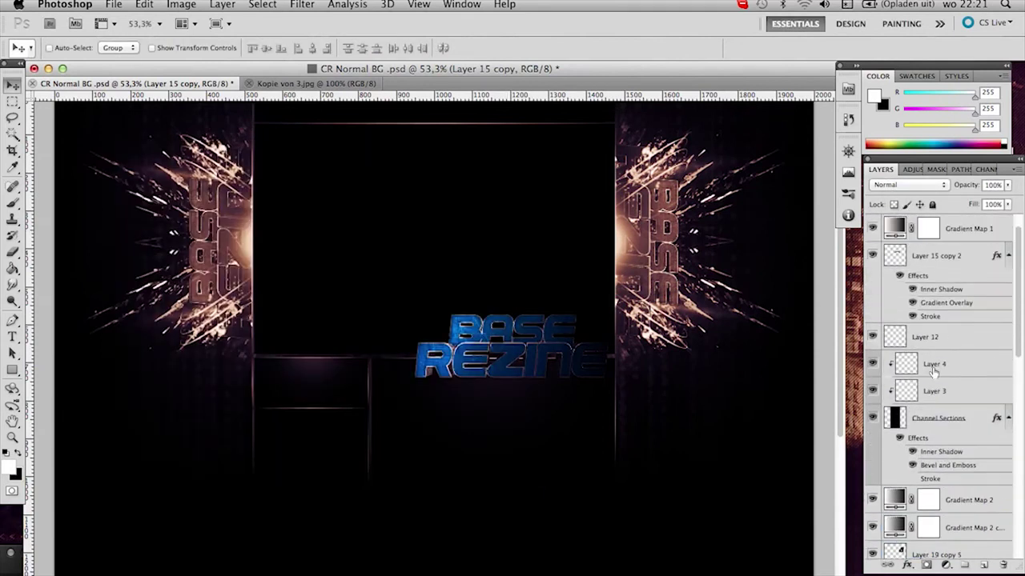
left_click(915, 264)
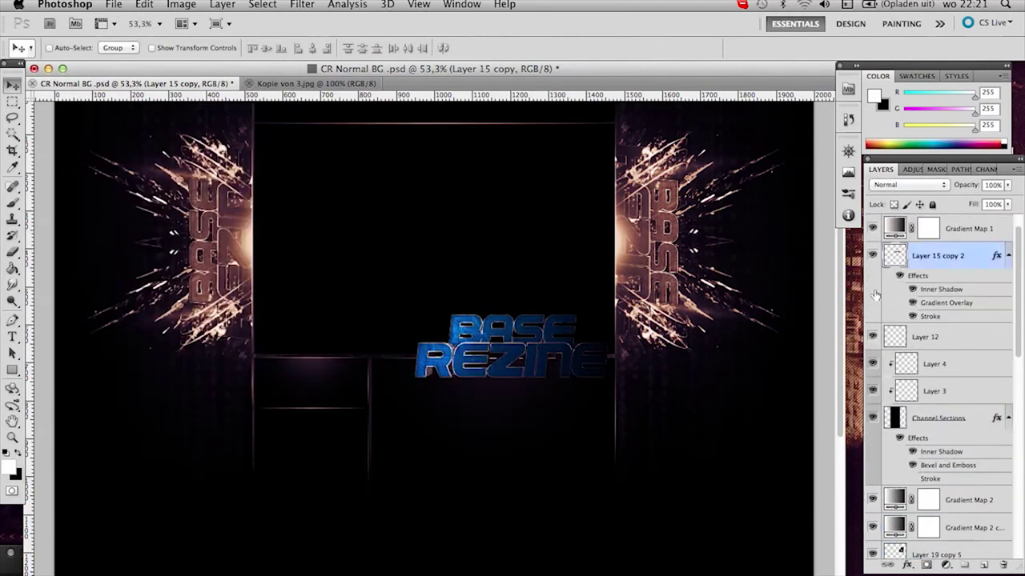
double_click(917, 255)
left_click(184, 349)
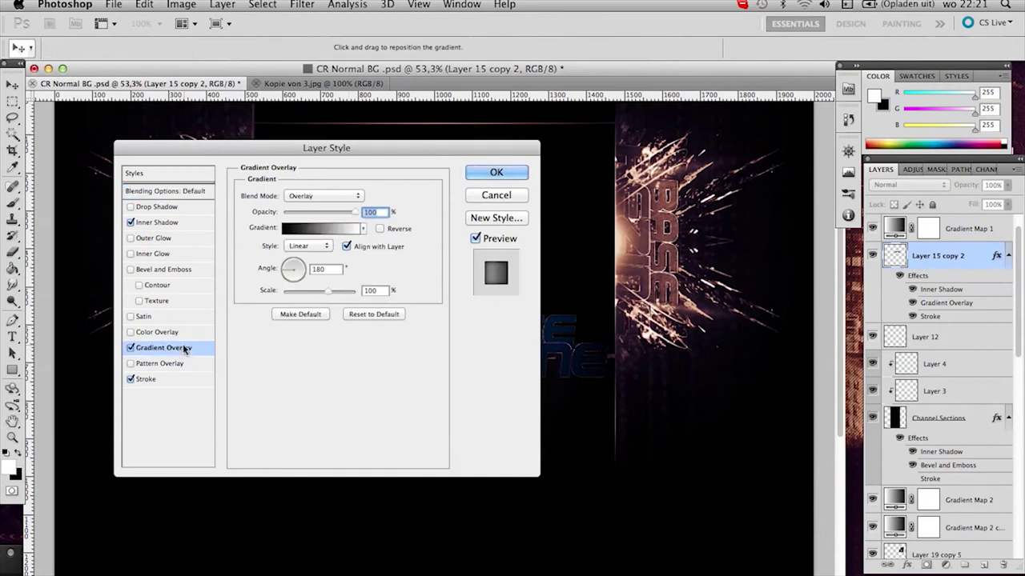
key("Tab")
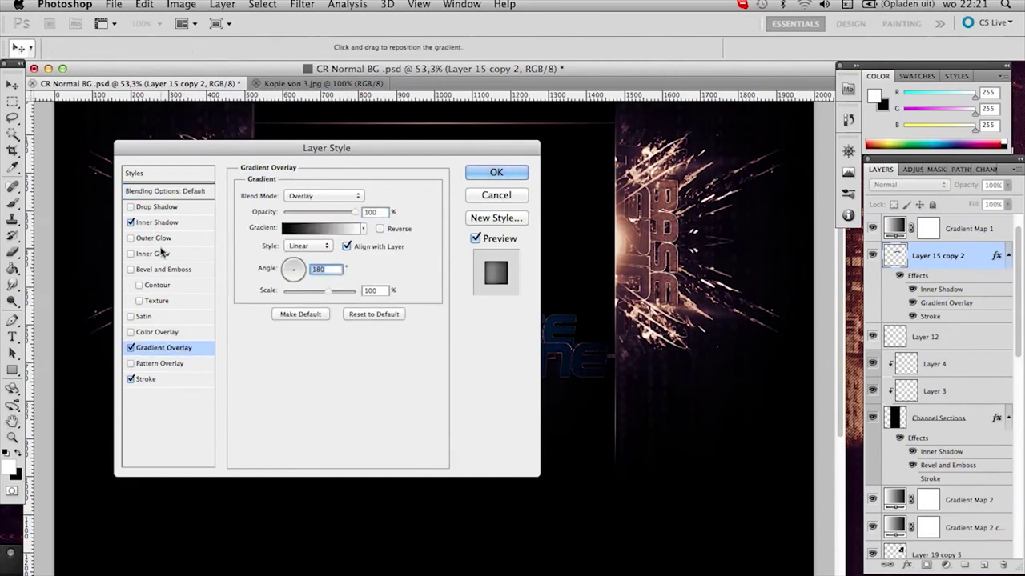
type("90")
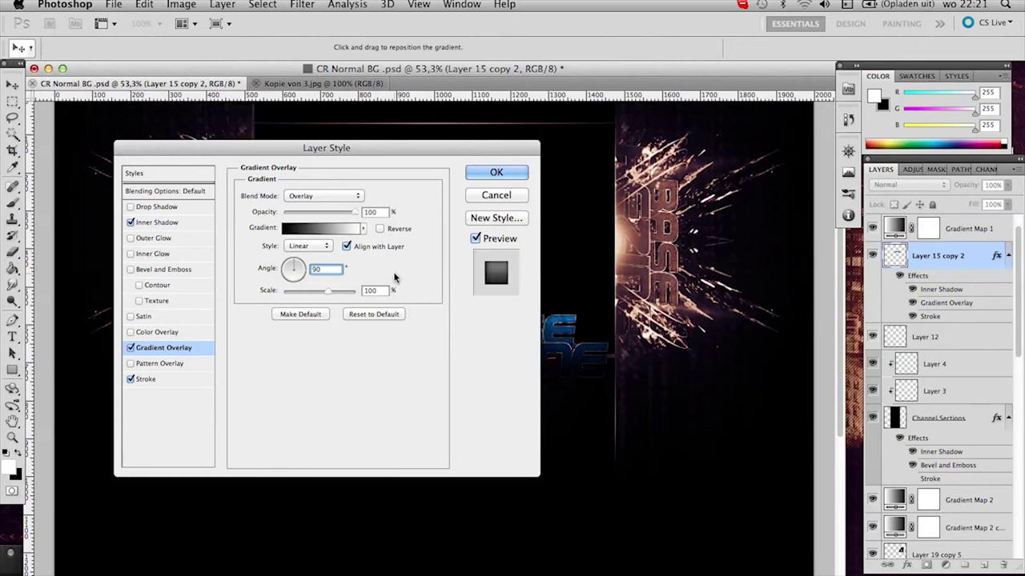
left_click_drag(457, 147, 314, 123)
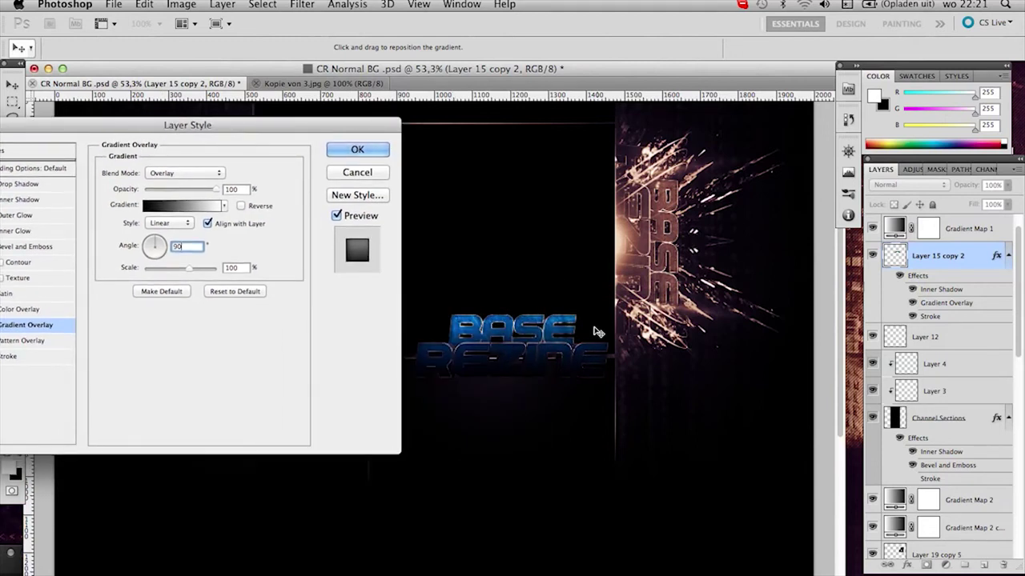
left_click(364, 152)
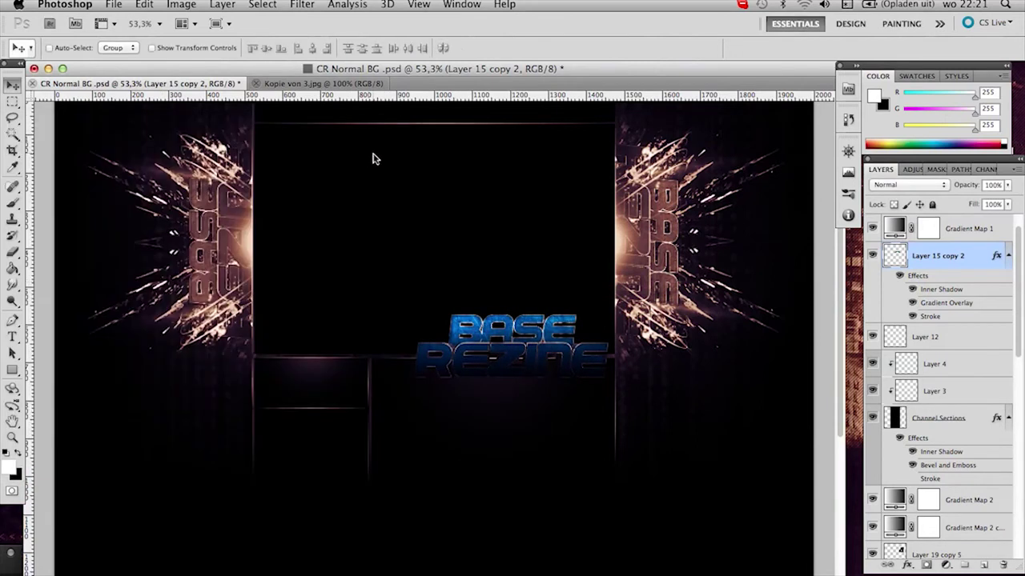
- Scale the centre logo down to 88.37% and place it on the divider
left_click_drag(543, 343, 525, 361)
key("ctrl+t")
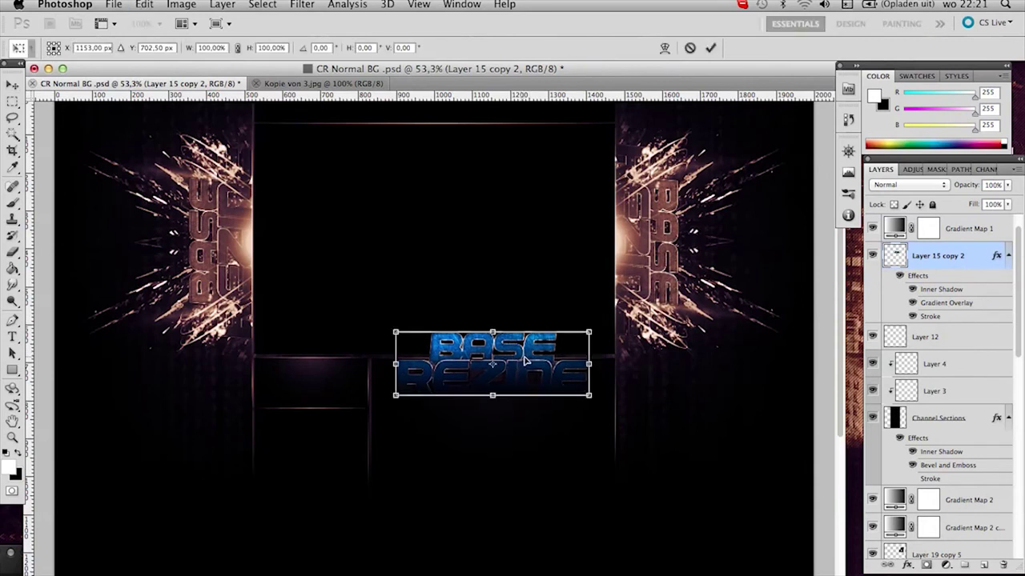
key("ctrl+r")
left_click_drag(585, 320, 450, 353)
key("Return")
key("ctrl+r")
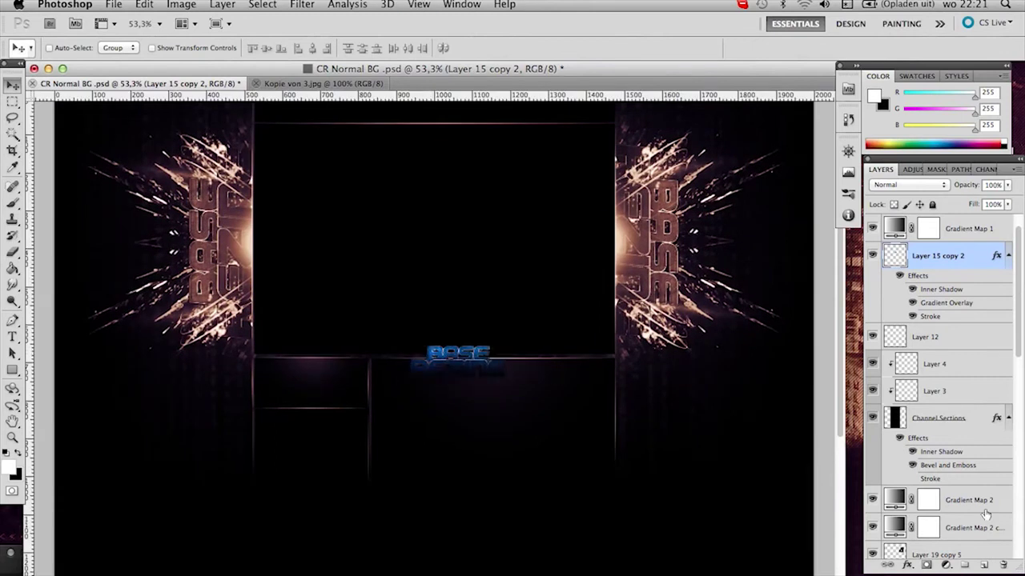
scroll(382, 325, "up", 5)
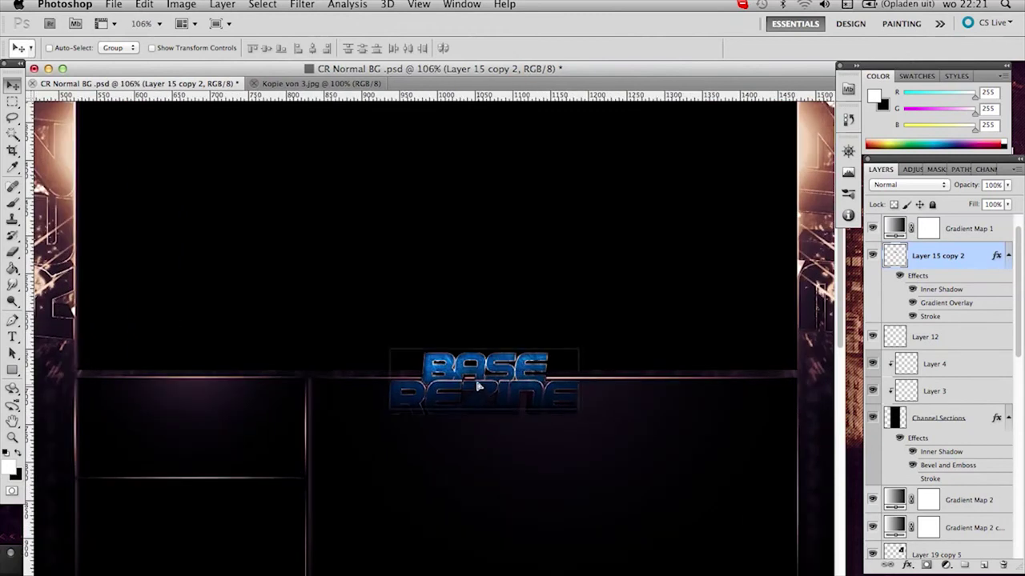
left_click_drag(477, 387, 467, 377)
key("ctrl+t")
left_click_drag(568, 338, 540, 344)
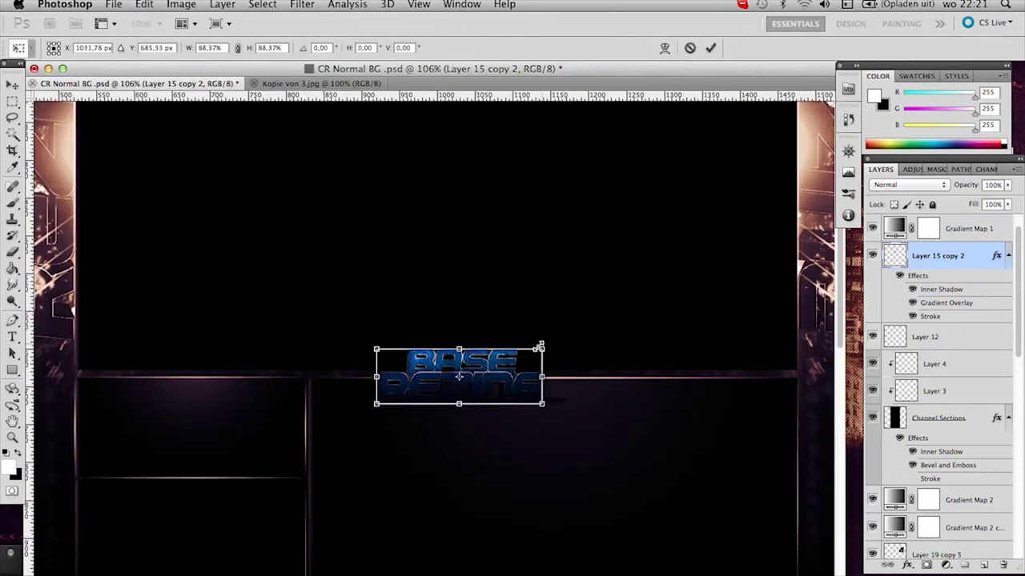
key("Return")
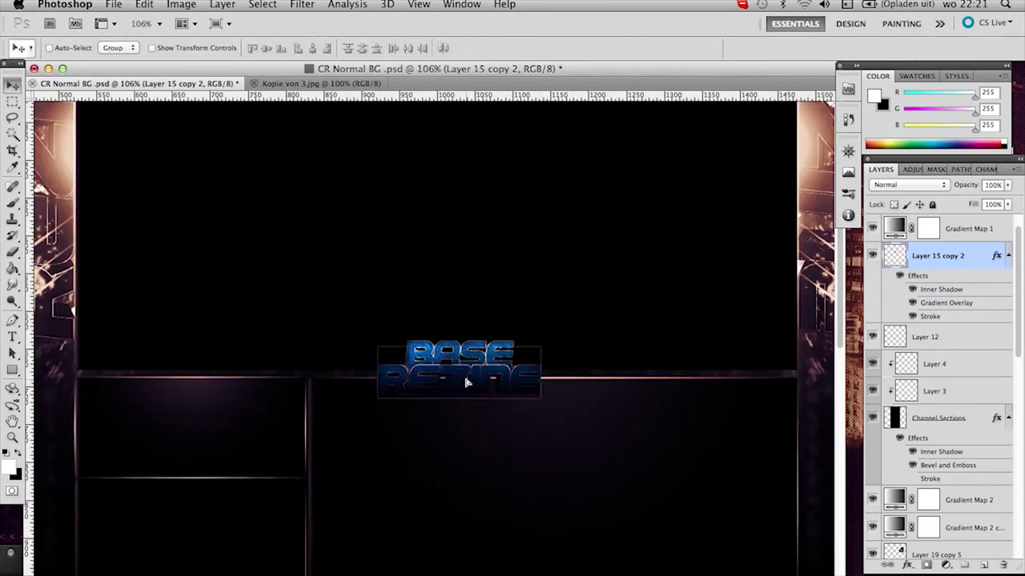
scroll(476, 385, "down", 1)
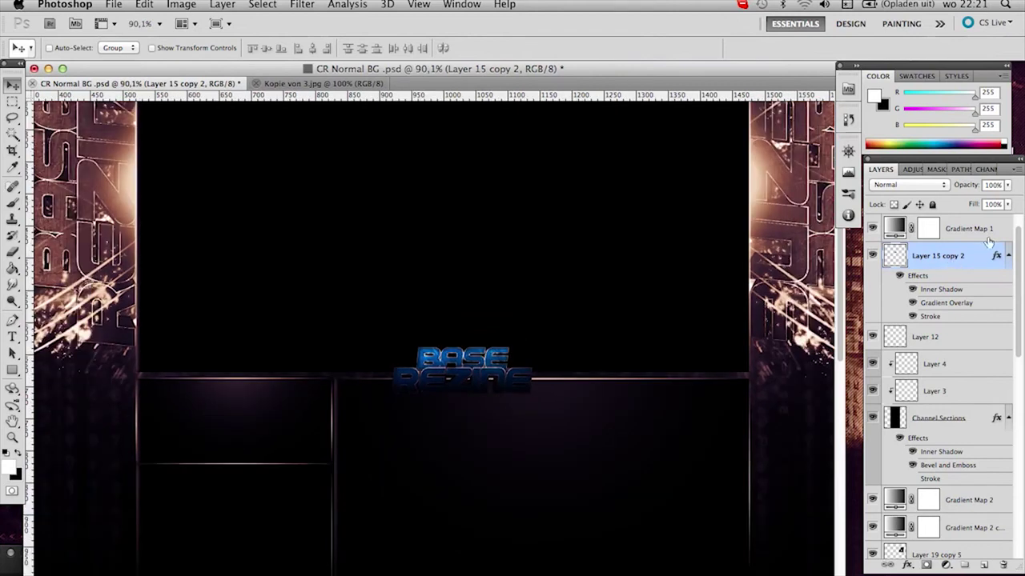
- Duplicate Gradient Map 2 and its copy, place them under Gradient Map 1, and clip both to Layer 15 copy 2
left_click(968, 500)
left_click(973, 527, "shift")
right_click(973, 529)
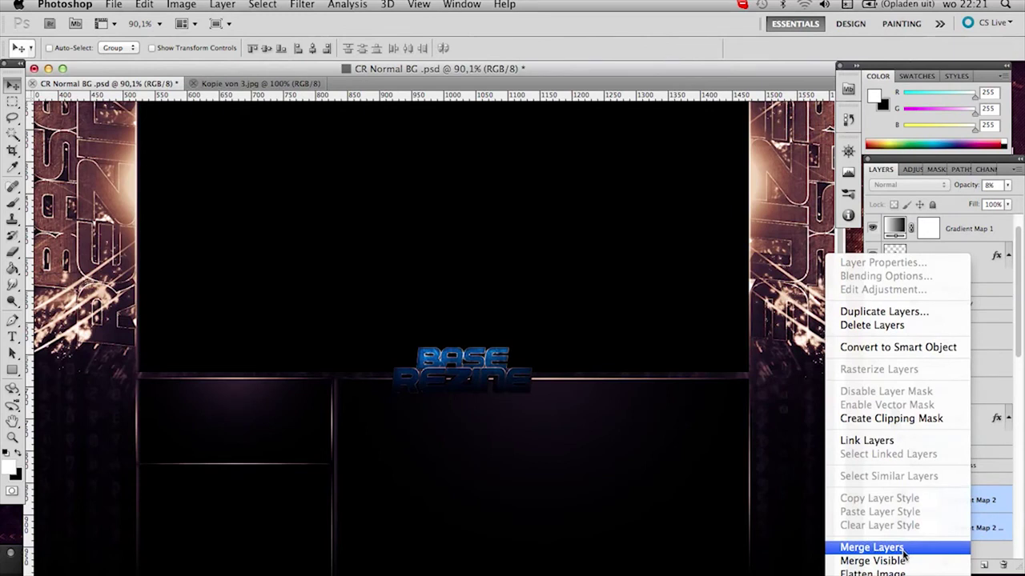
left_click(880, 311)
key("Return")
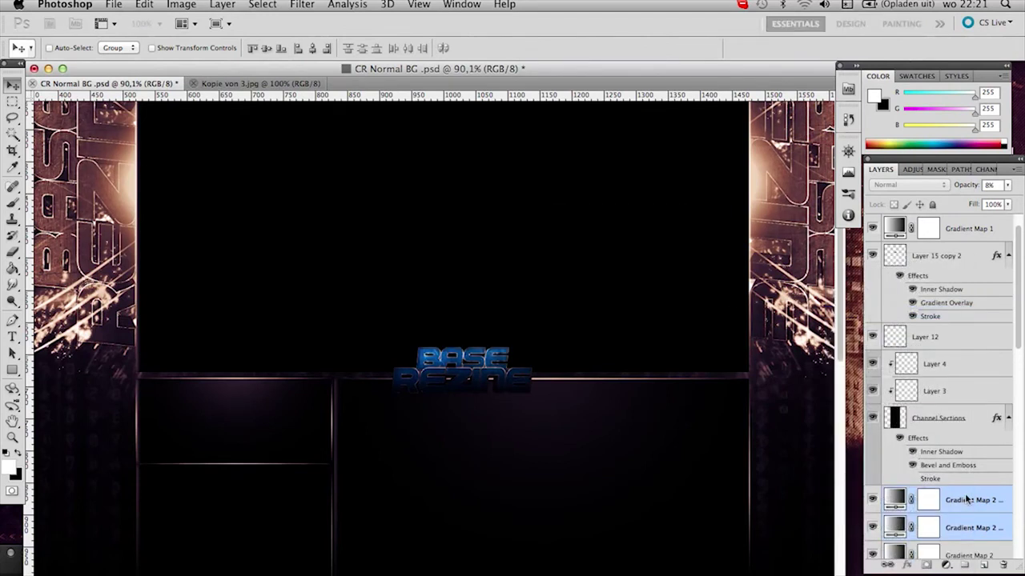
left_click_drag(967, 500, 942, 245)
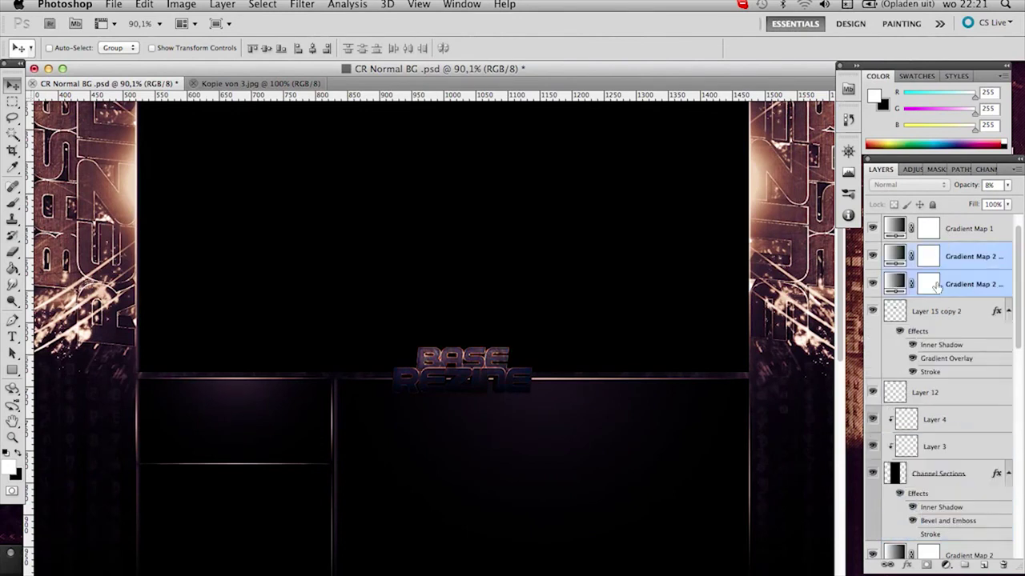
left_click(949, 297, "alt")
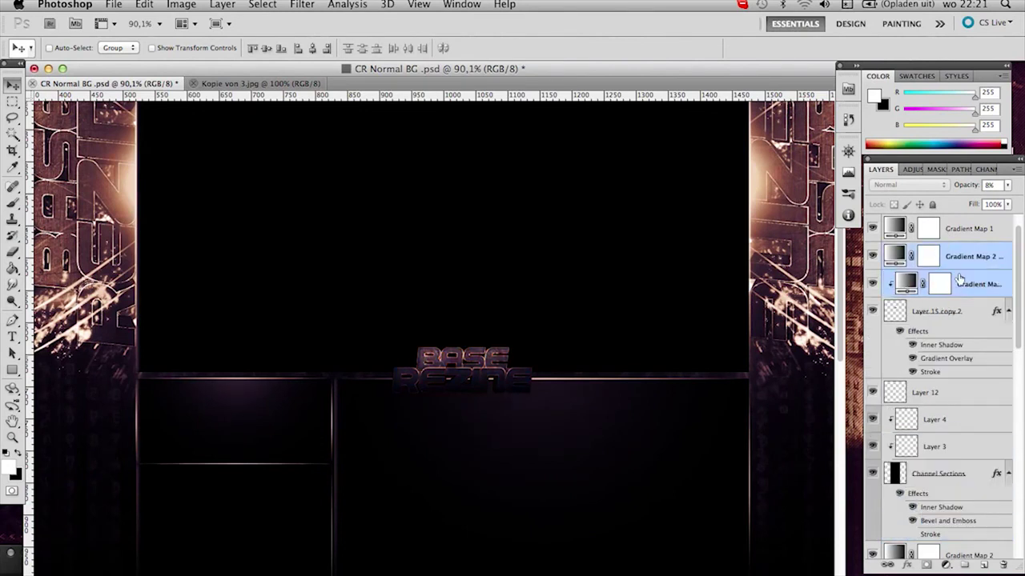
left_click(964, 270, "alt")
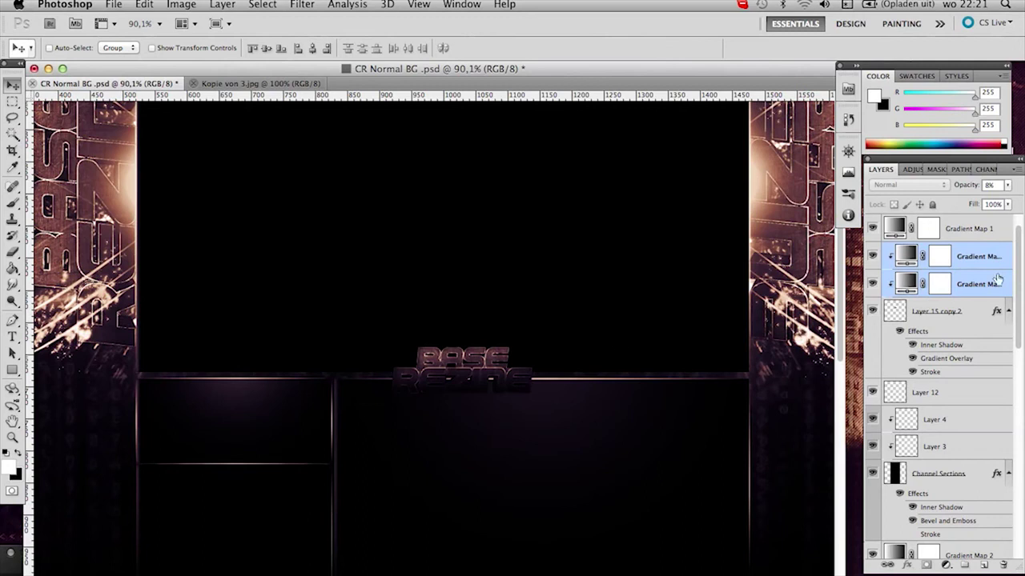
- Tune the gradient map opacities: 13%, then Overlay layer at 67% and finally 31%, Color layer at 0%
mouse_move(968, 186)
left_mouse_down()
mouse_move(910, 189)
mouse_move(950, 193)
left_mouse_up()
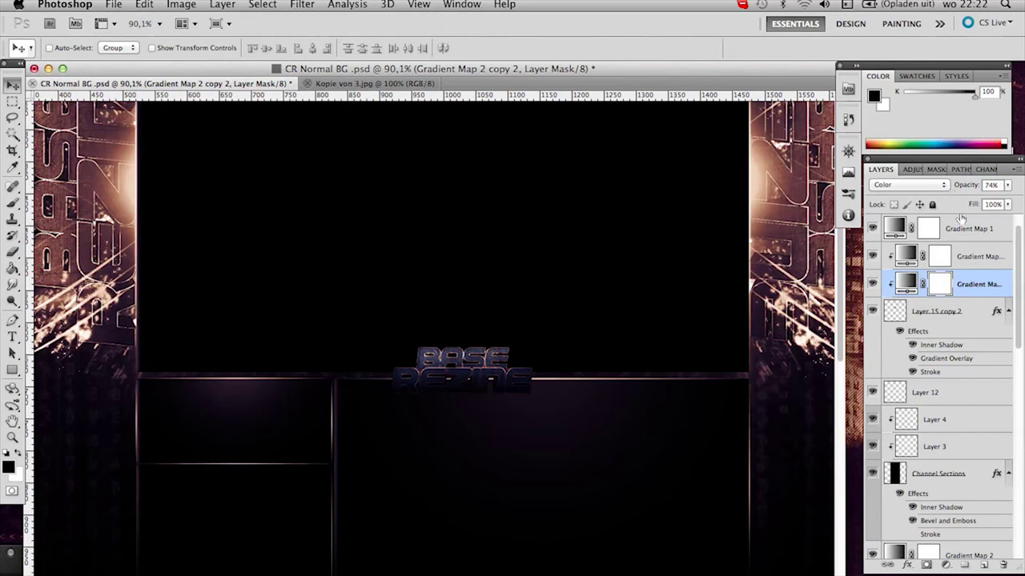
key("alt+bracketright")
type("67")
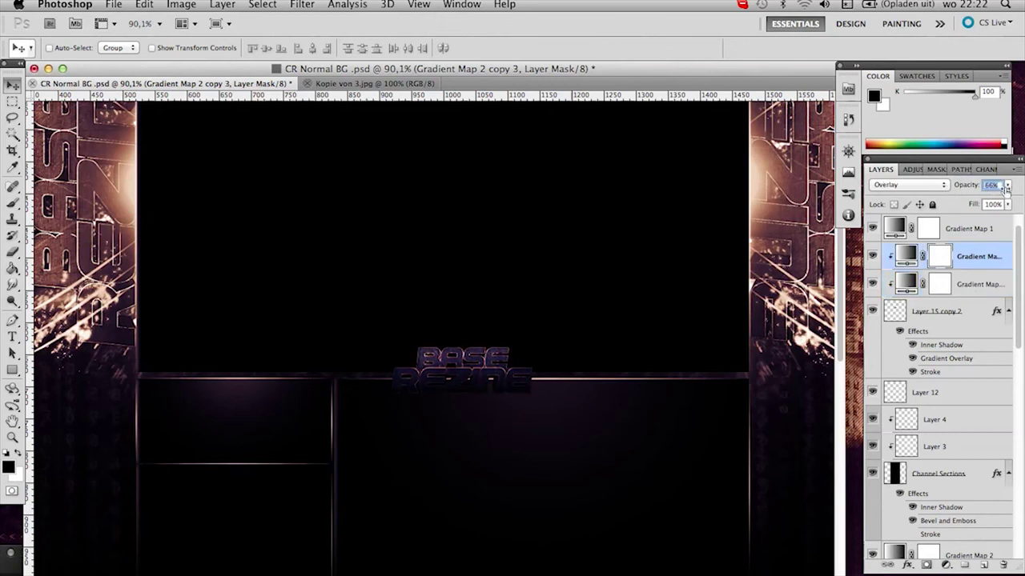
key("Return")
key("alt+bracketleft")
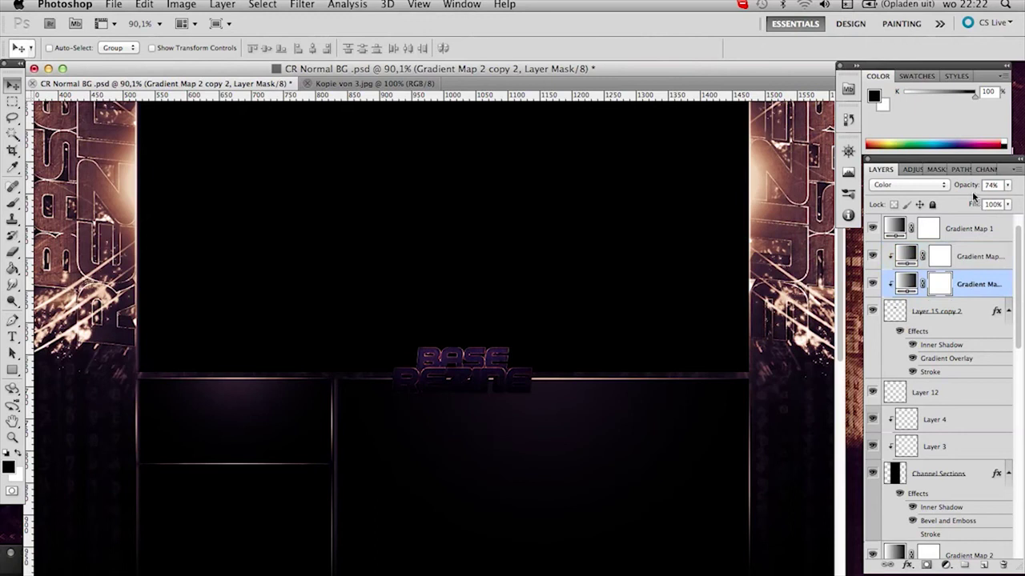
mouse_move(977, 190)
left_mouse_down()
mouse_move(893, 187)
mouse_move(961, 199)
left_mouse_up()
left_click(991, 258)
left_click_drag(962, 186, 944, 187)
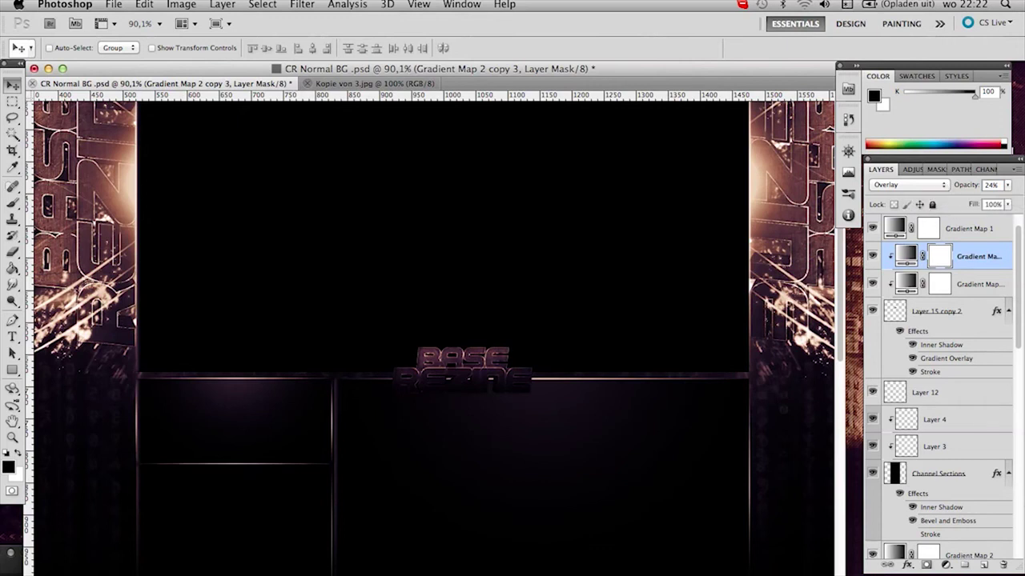
- Open CFX logo.png from the Logo's and Avatars folder and drag it into the banner
left_click(112, 5)
left_click(124, 33)
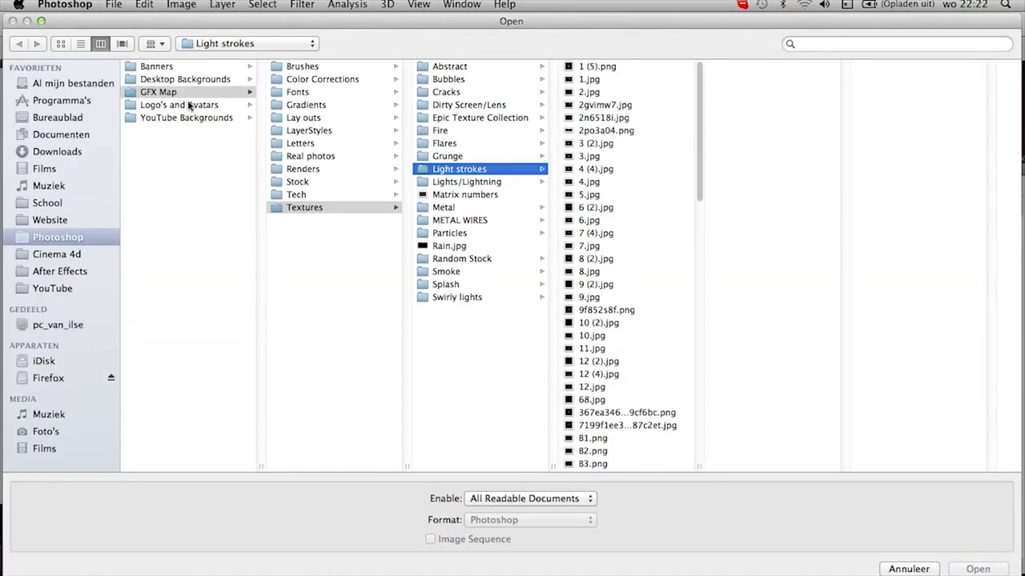
left_click(190, 105)
double_click(329, 92)
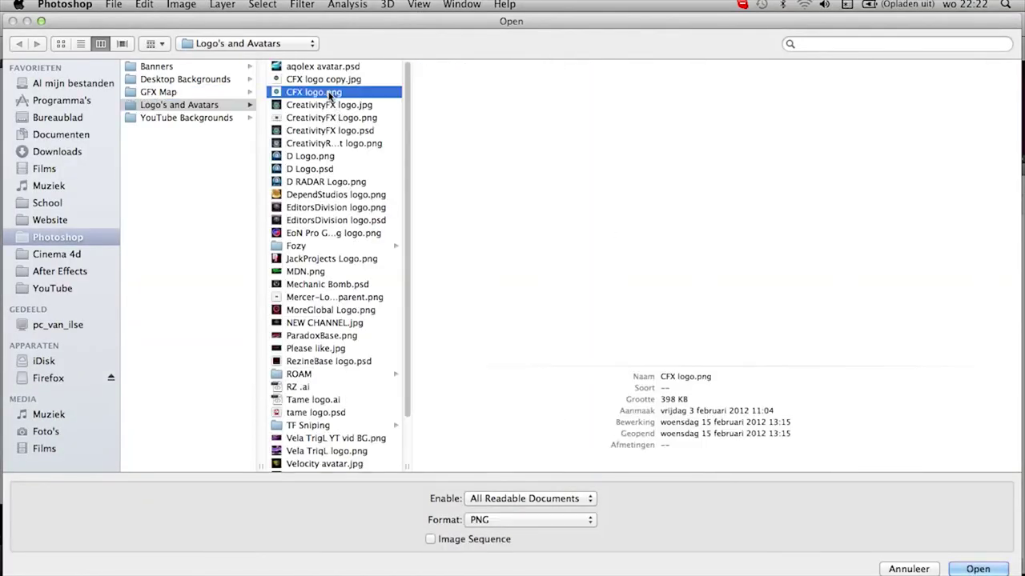
left_click_drag(192, 77, 298, 213)
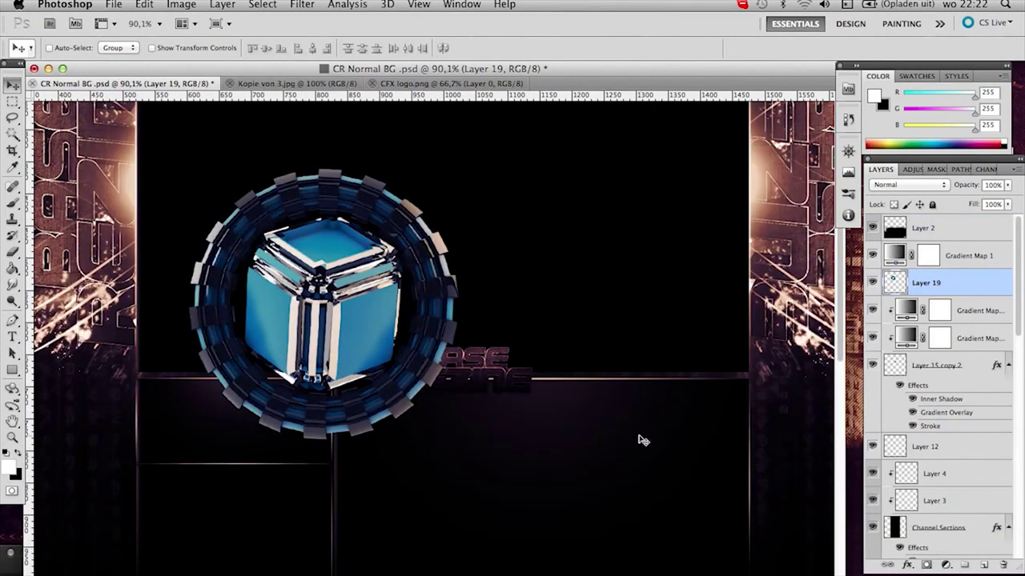
- Turn the logo white with Hue/Saturation Lightness raised to +100
key("super+u")
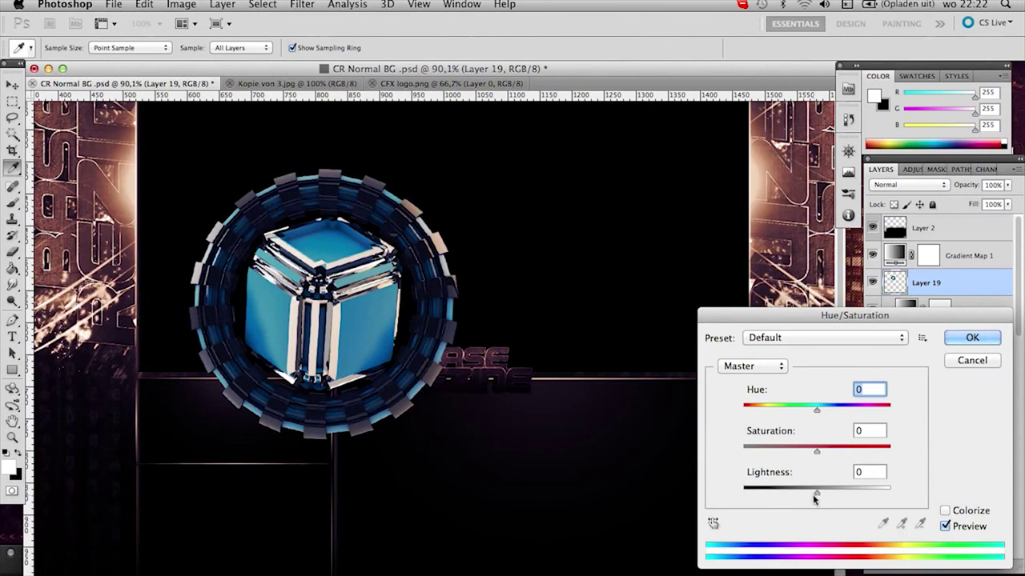
left_click_drag(815, 490, 948, 486)
left_click(972, 337)
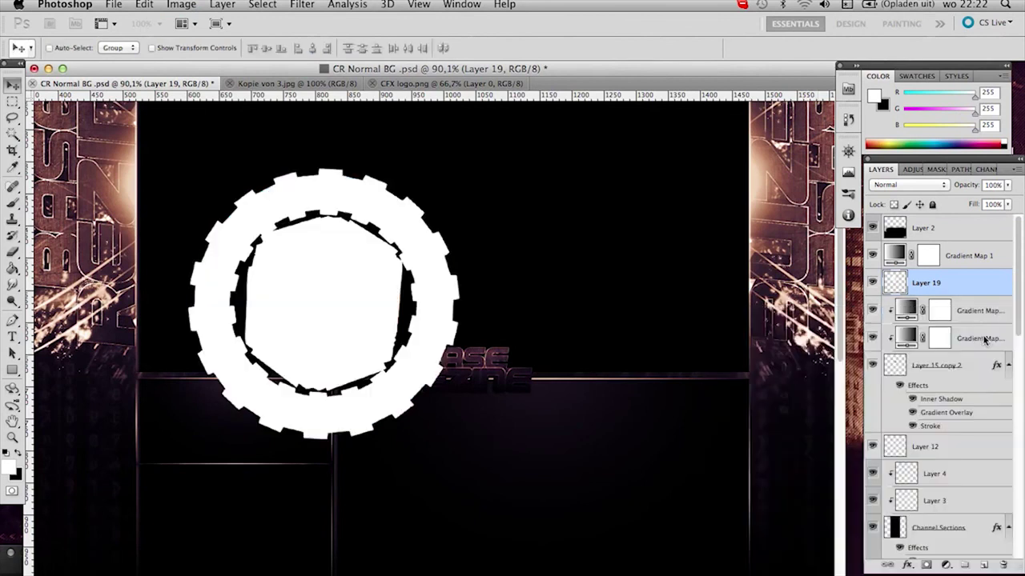
- Shrink the white logo to a small ring about a fifth its size and move it lower by the left edge
key("super+t")
left_click_drag(462, 442, 154, 352)
key("Return")
key("super+t")
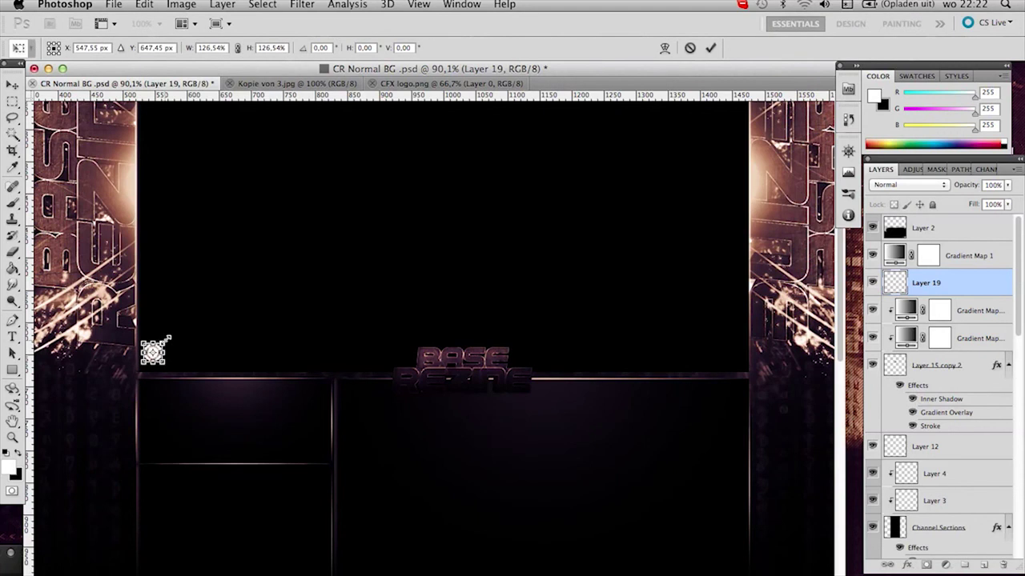
key("Return")
scroll(168, 346, "up", 5)
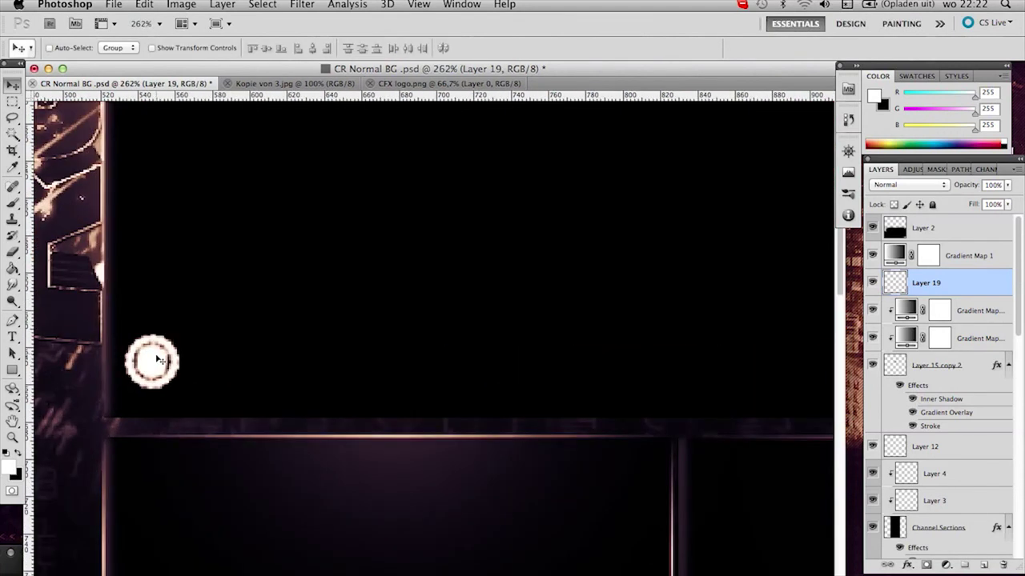
left_click_drag(154, 371, 146, 386)
- Type the byCreativityFX credit as a new text layer beside the ring
key("t")
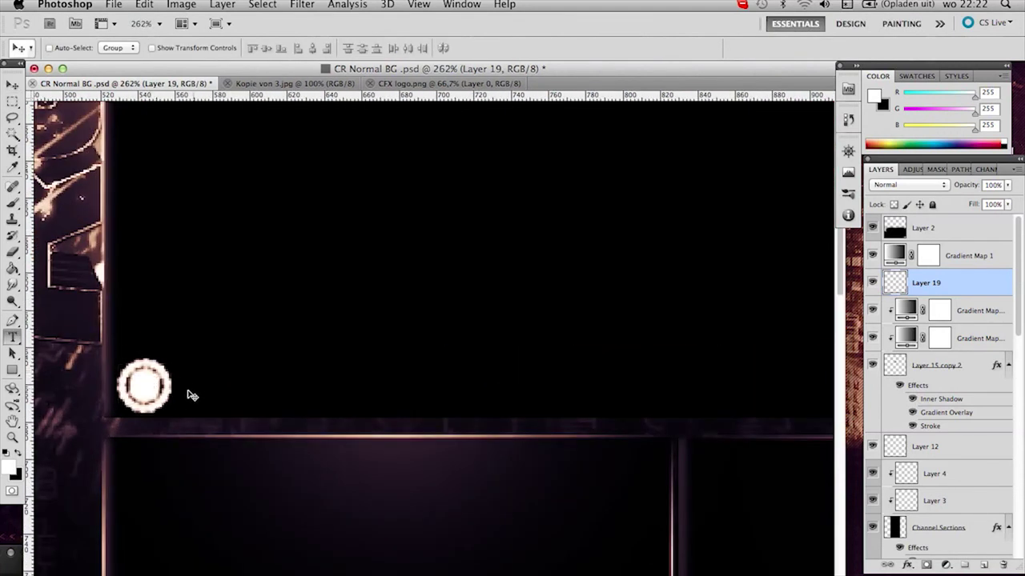
left_click(180, 398)
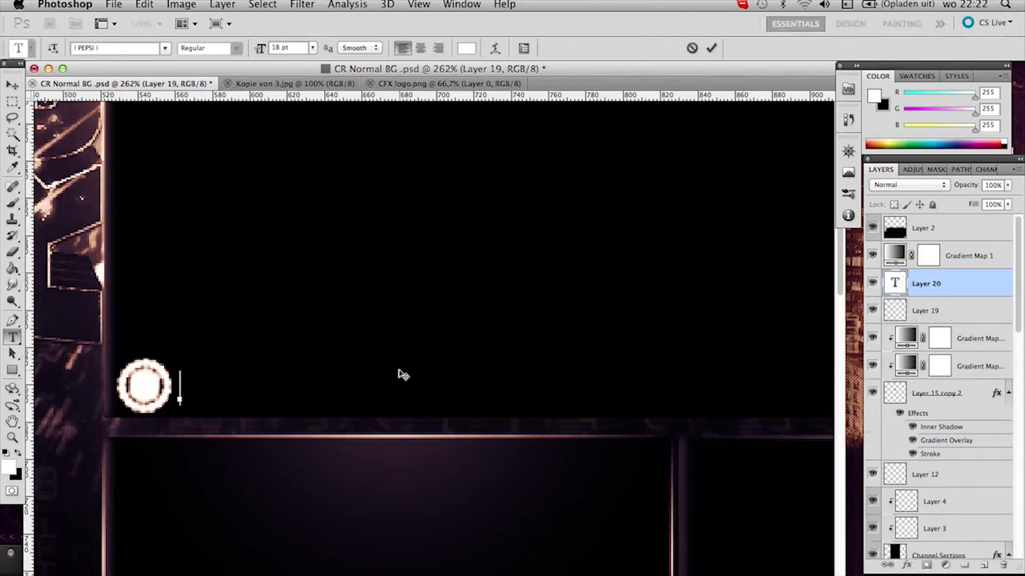
type("___________")
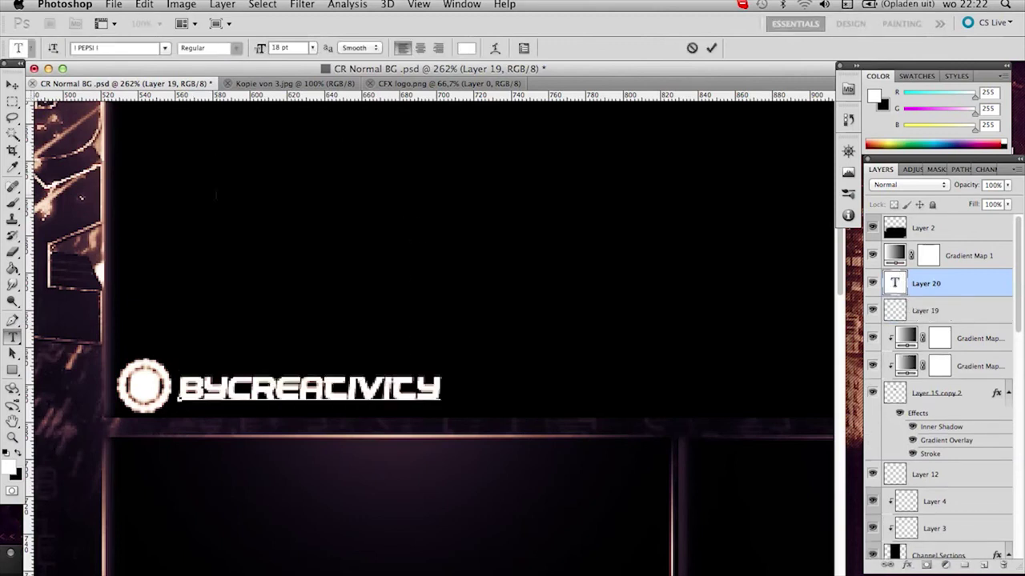
type("FX")
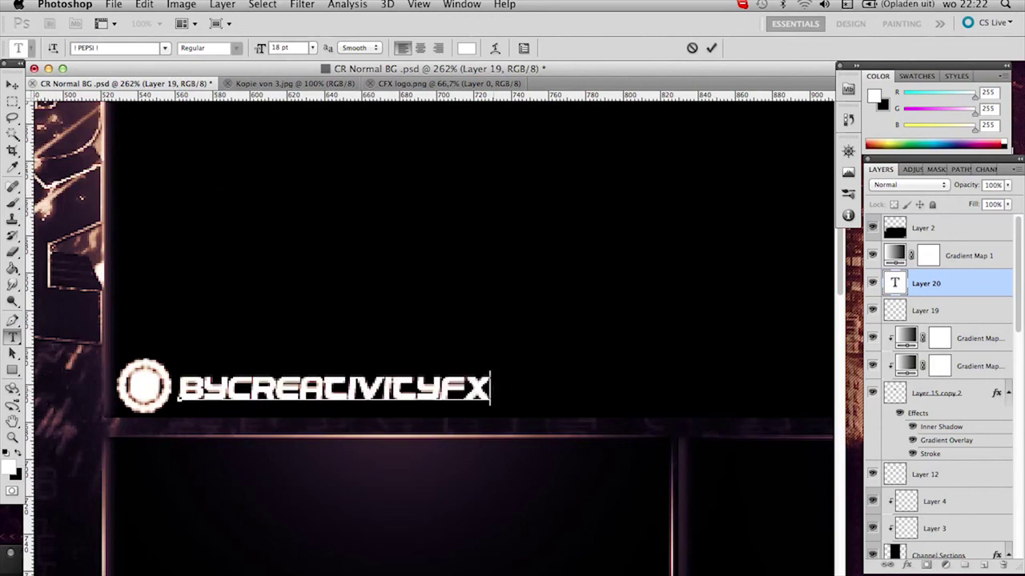
- Set the credit text's font to Klavika Reg Caps
key("shift+Left")
key("shift+Left")
key("shift+Left")
key("shift+Left")
key("shift+Left")
key("shift+Left")
key("shift+Left")
key("shift+Left")
key("shift+Left")
key("shift+Left")
key("shift+Left")
key("shift+Left")
key("shift+Left")
key("shift+Left")
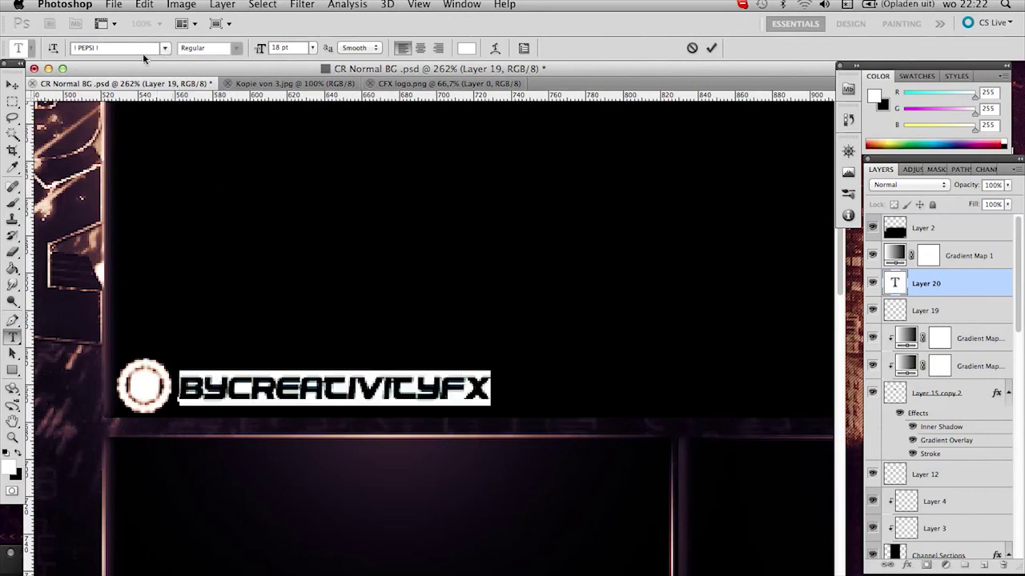
left_click(139, 48)
type("Klavika Arrows")
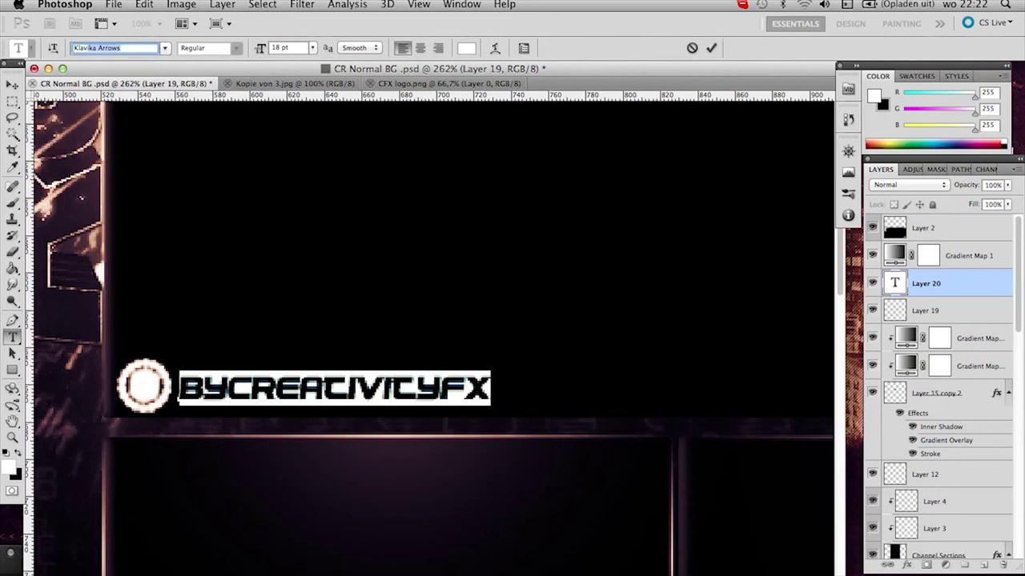
key("Down")
left_click(146, 46)
key("Return")
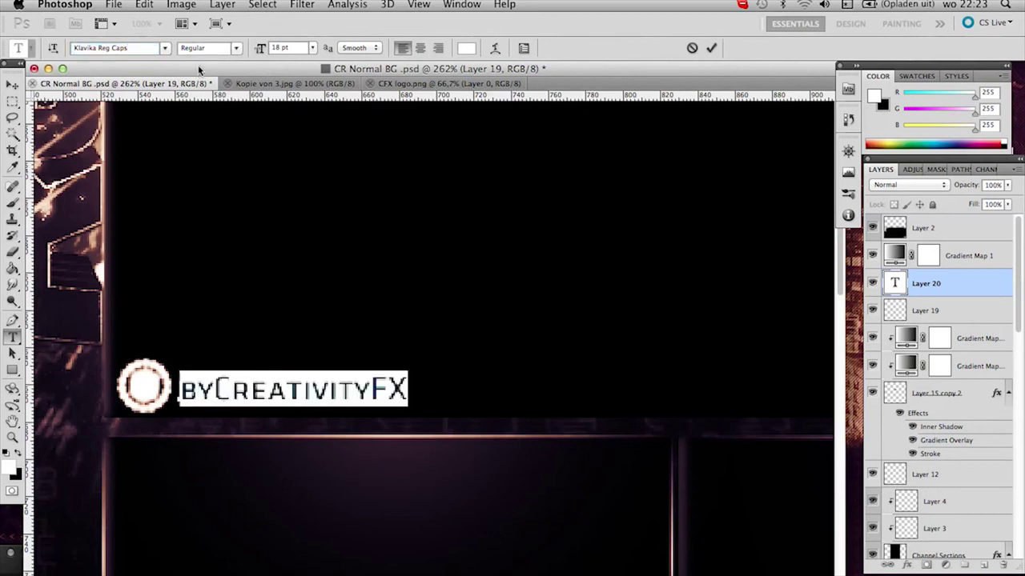
left_click(13, 85)
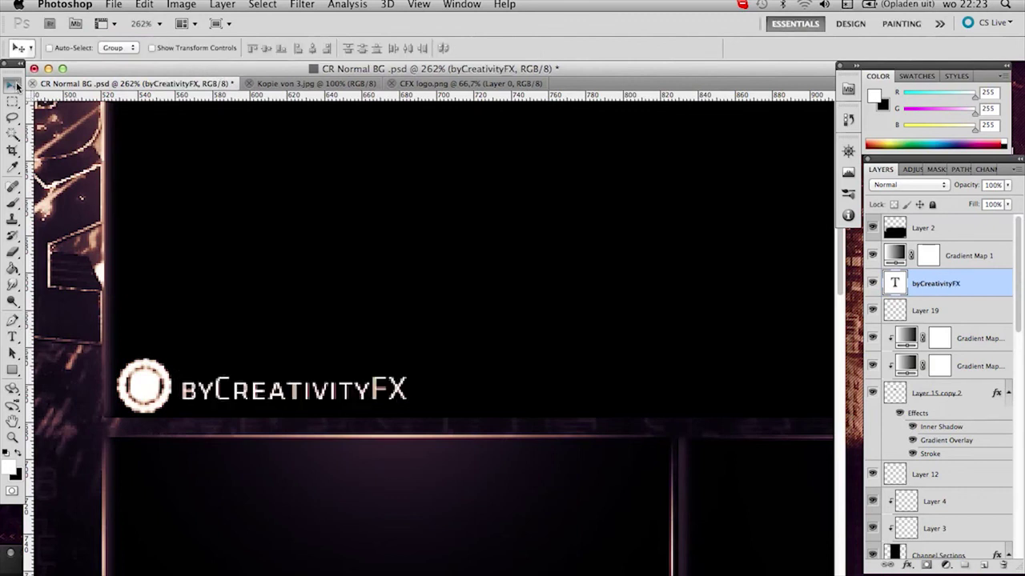
- Apply a Gradient Overlay layer style to the byCreativityFX text
double_click(970, 282)
left_click_drag(215, 118, 819, 141)
left_click(648, 348)
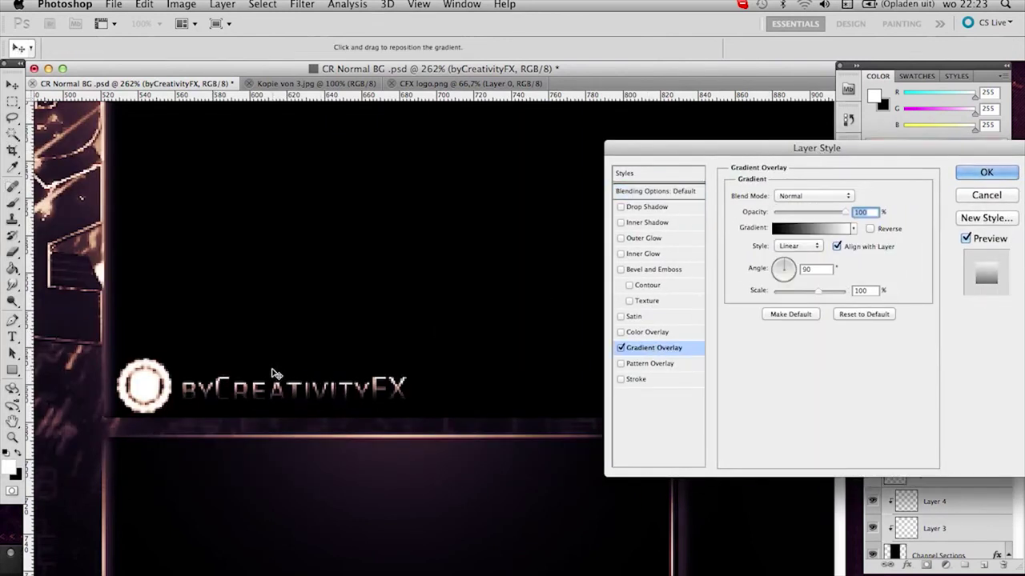
left_click(980, 176)
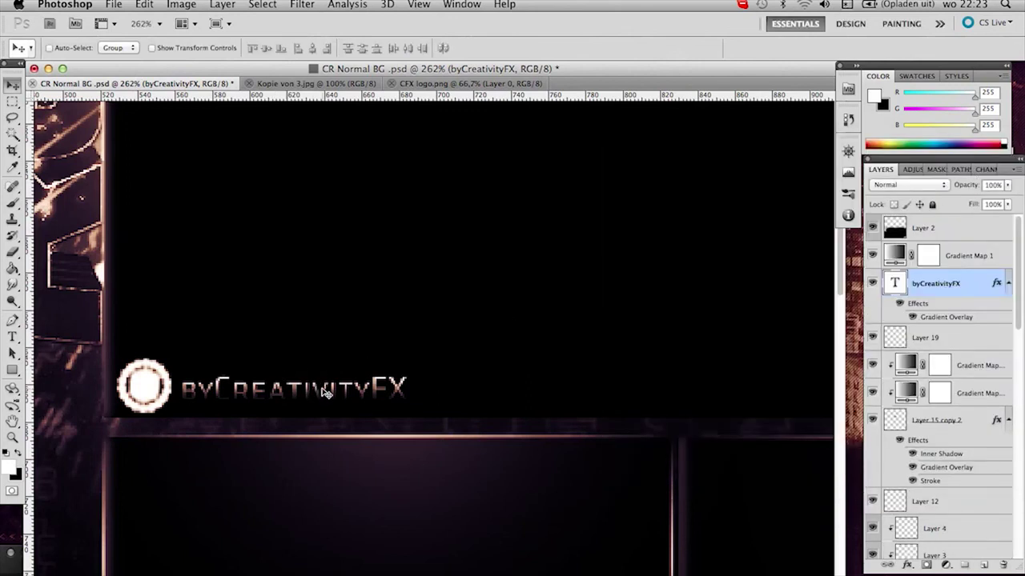
scroll(316, 392, "down", 5)
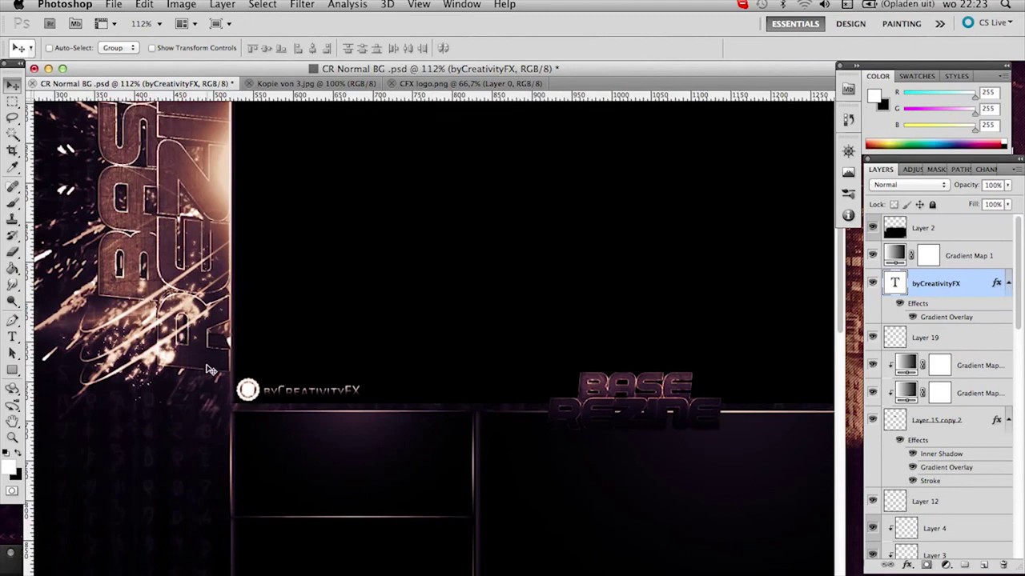
scroll(215, 374, "down", 4)
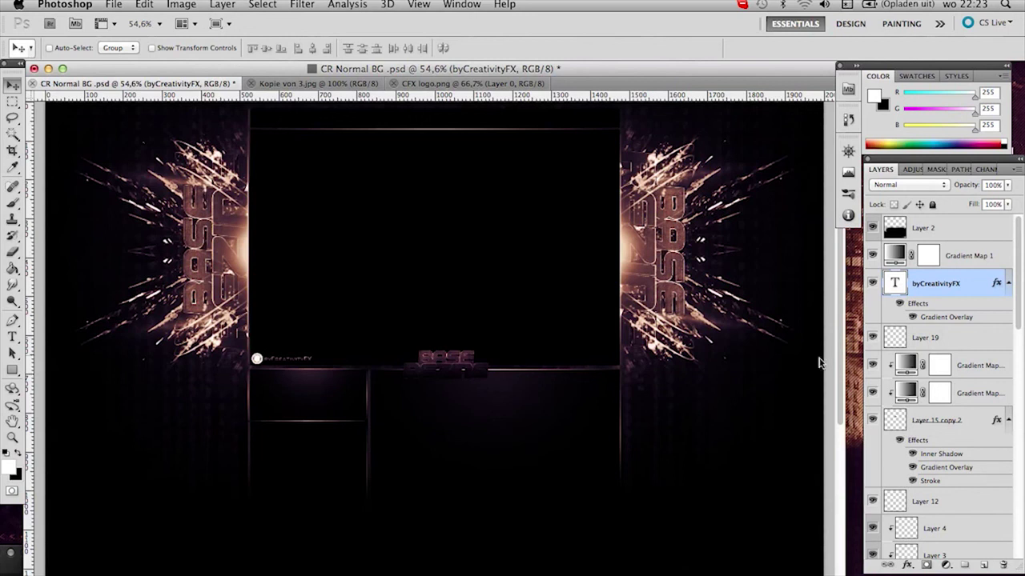
scroll(897, 441, "down", 10)
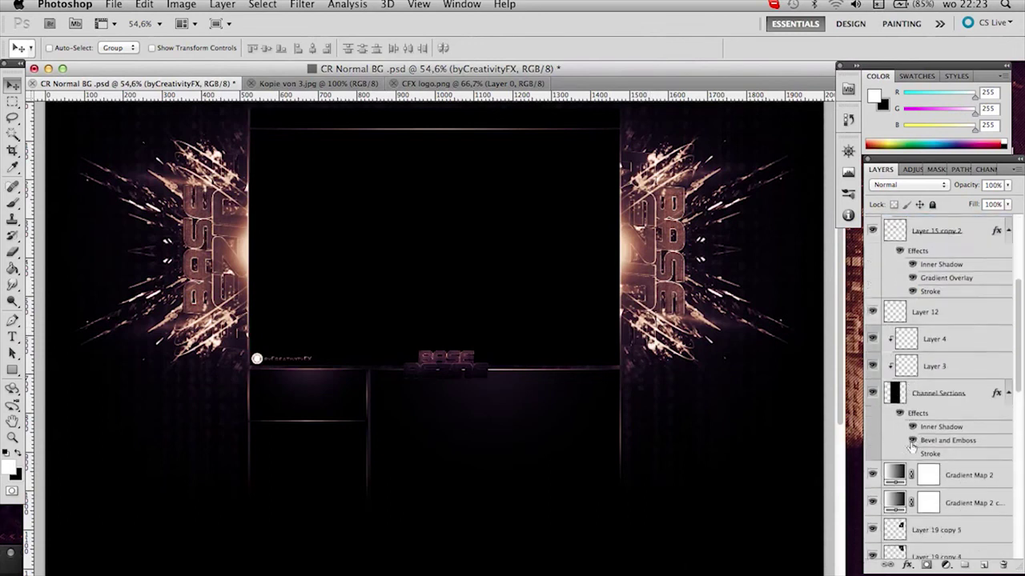
- Lower Layer 19 copy 5 and copy 4 to 38% opacity
left_click(937, 368)
left_click(937, 394, "shift")
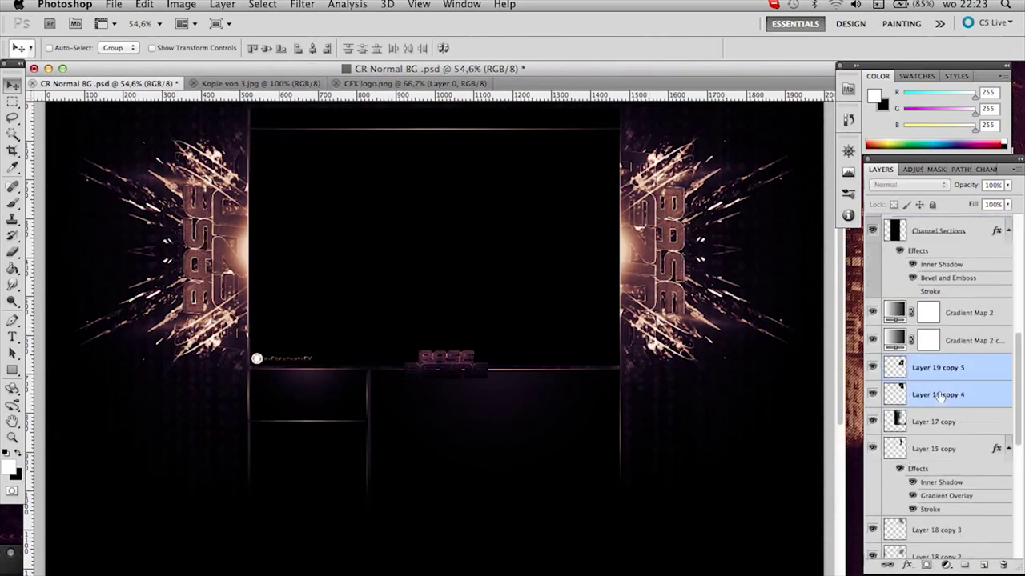
left_click_drag(966, 185, 927, 186)
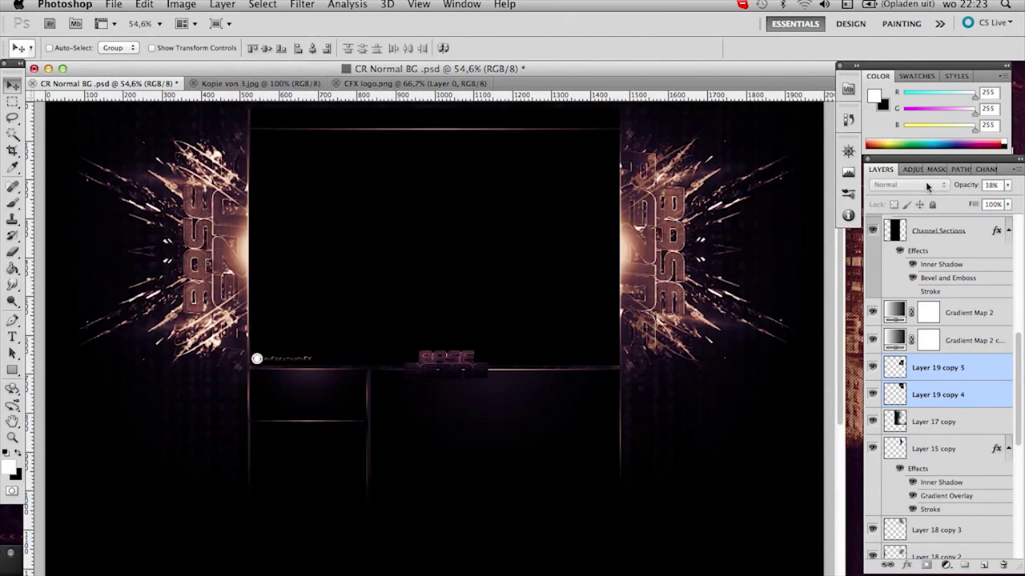
- Lower Layer 19 copy 3 and copy 2 to 41% opacity
scroll(869, 386, "down", 3)
left_click(929, 447)
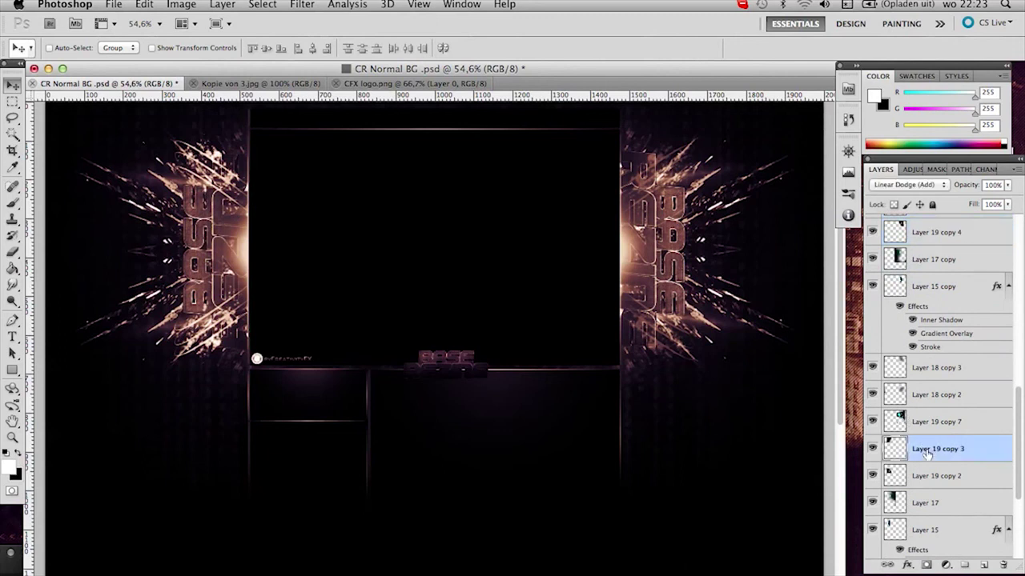
left_click(937, 476, "shift")
left_click_drag(965, 186, 925, 189)
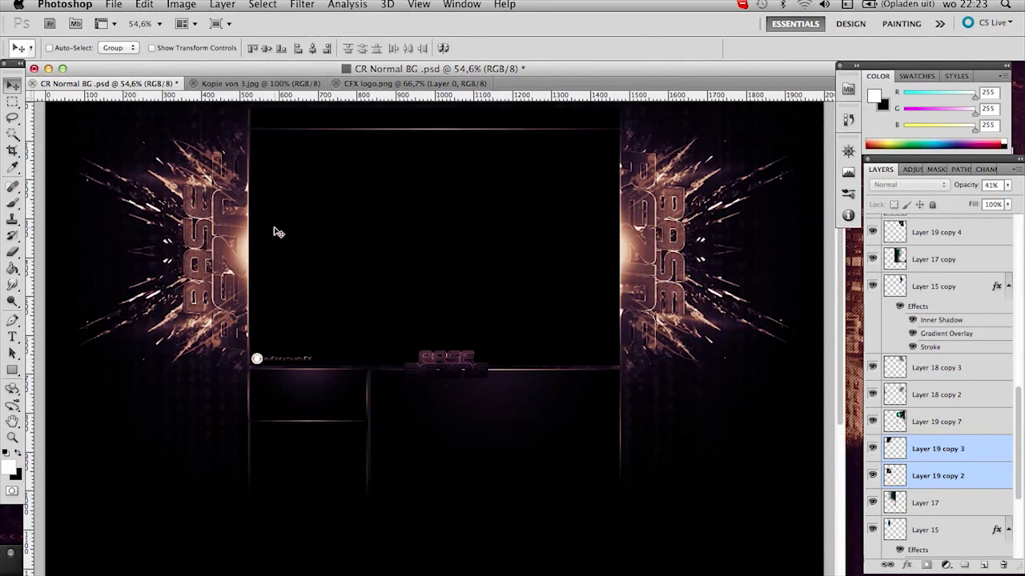